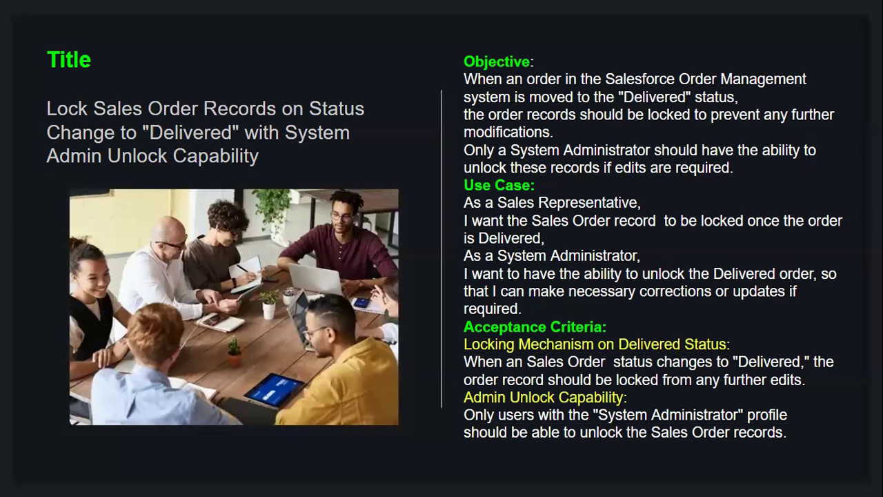
In the incognito browser window, create a new sales order with the Order Status set to Order Placed and save it
key("alt+Tab")
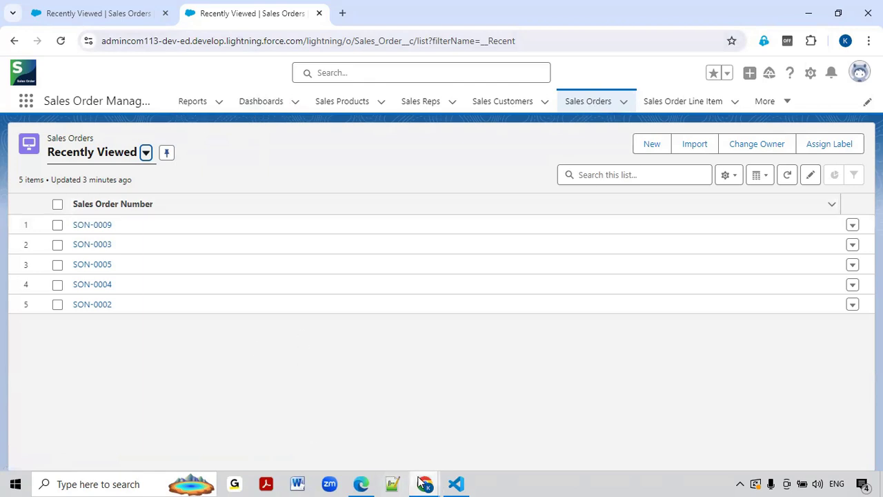
mouse_move(424, 483)
left_click(478, 449)
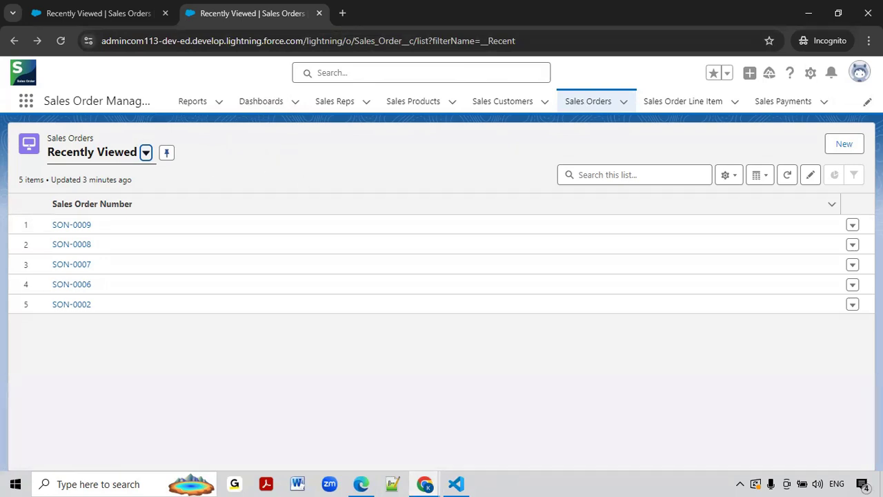
left_click(854, 144)
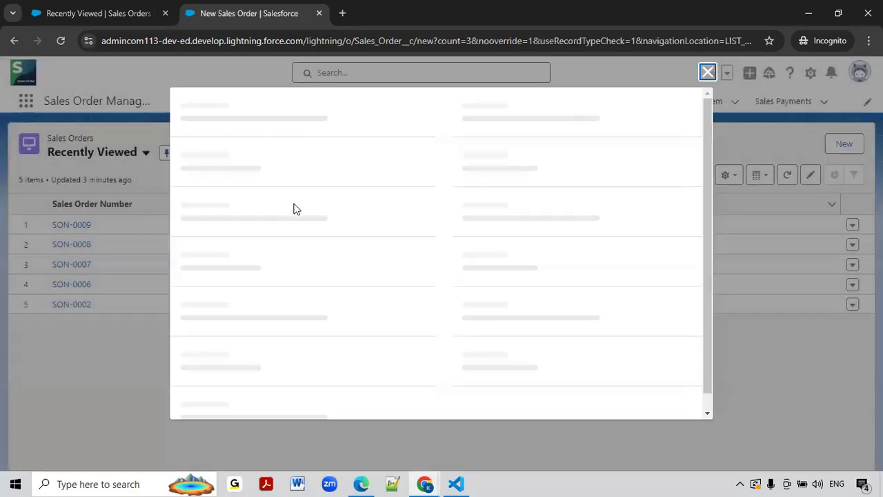
left_click(473, 280)
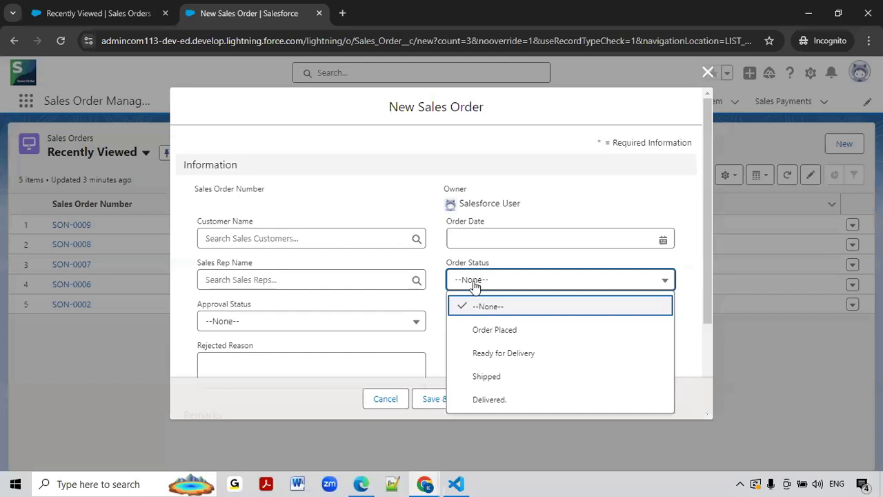
left_click(482, 328)
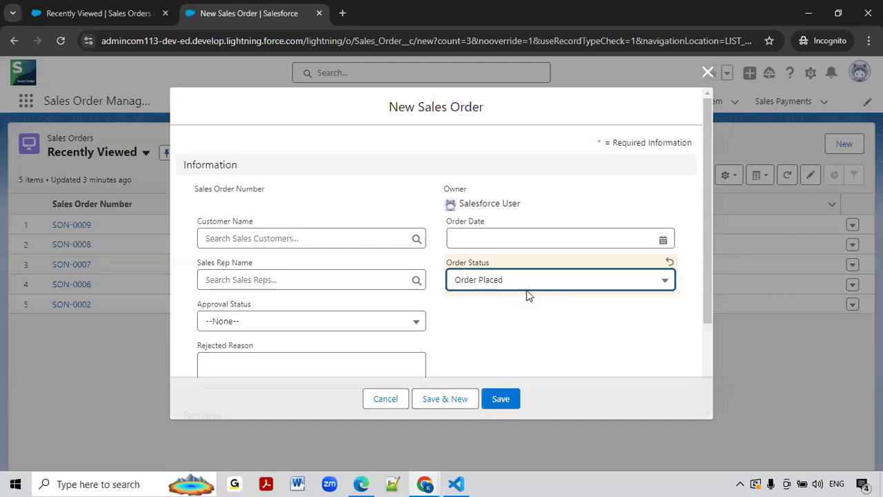
left_click(504, 399)
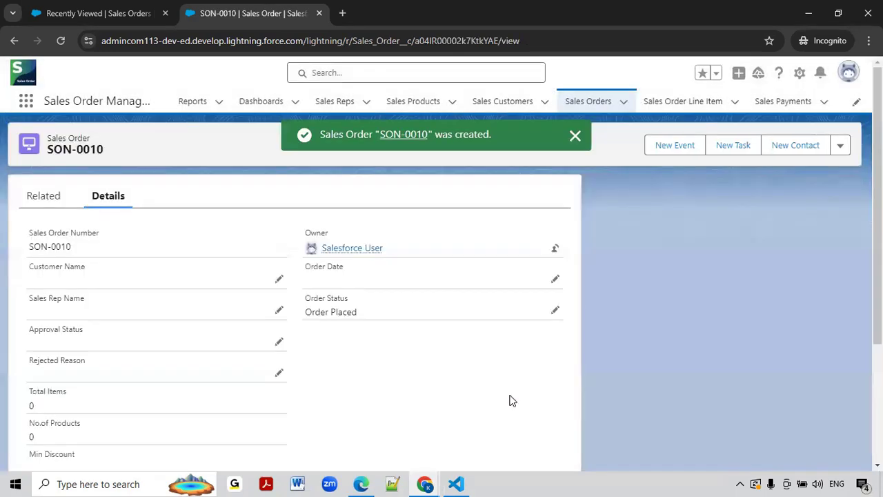
Set the new sales order's Order Status to Ready for Delivery and save the record
left_click(555, 312)
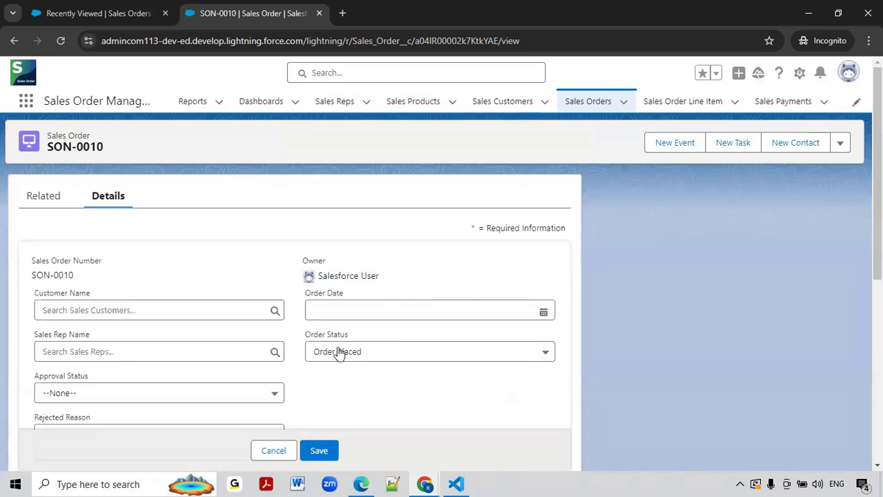
left_click(384, 355)
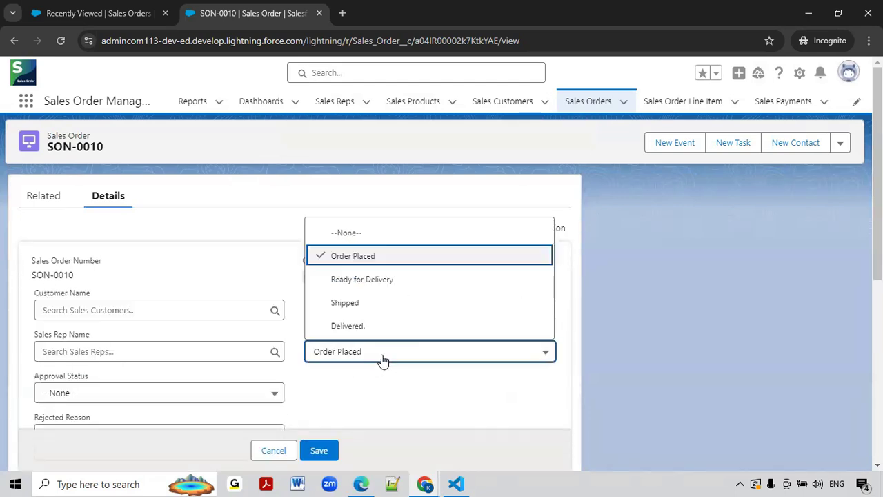
left_click(374, 289)
left_click(321, 451)
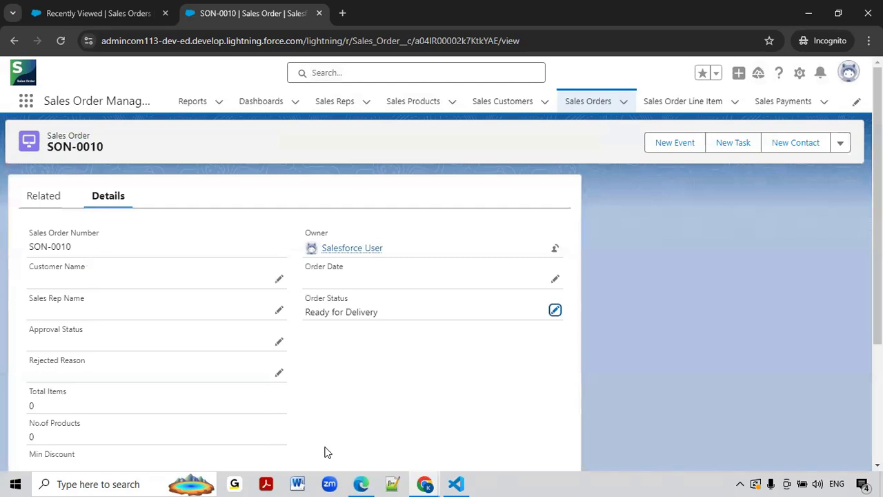
Set the same sales order's Order Status to Delivered and save the record
left_click(555, 311)
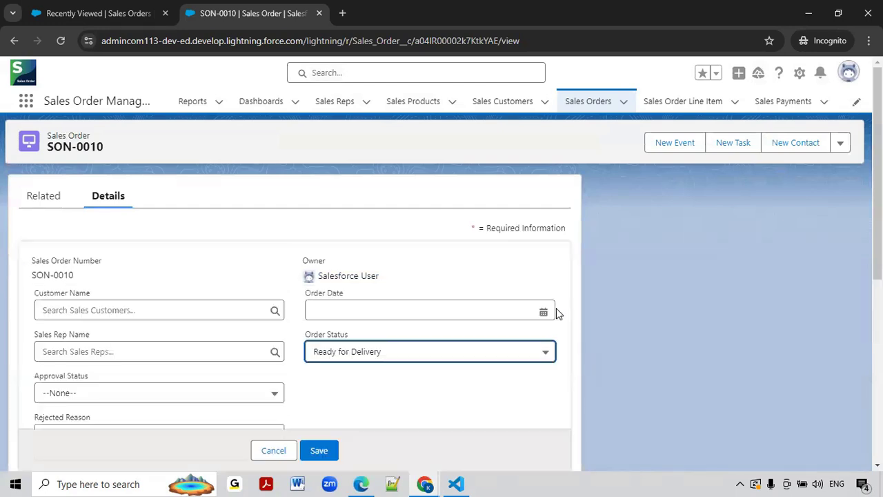
left_click(350, 364)
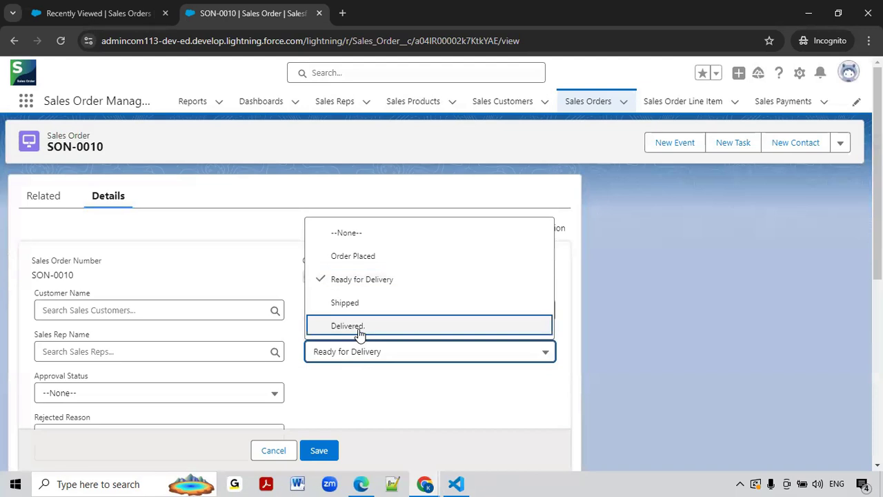
left_click(359, 329)
left_click(328, 448)
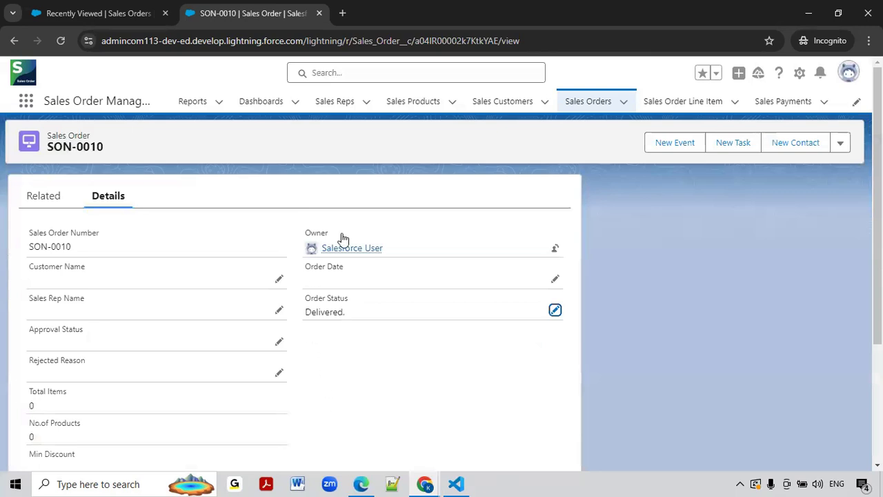
Try to edit and save the delivered sales order again to test the record lock, and dismiss the resulting dialog
left_click(850, 153)
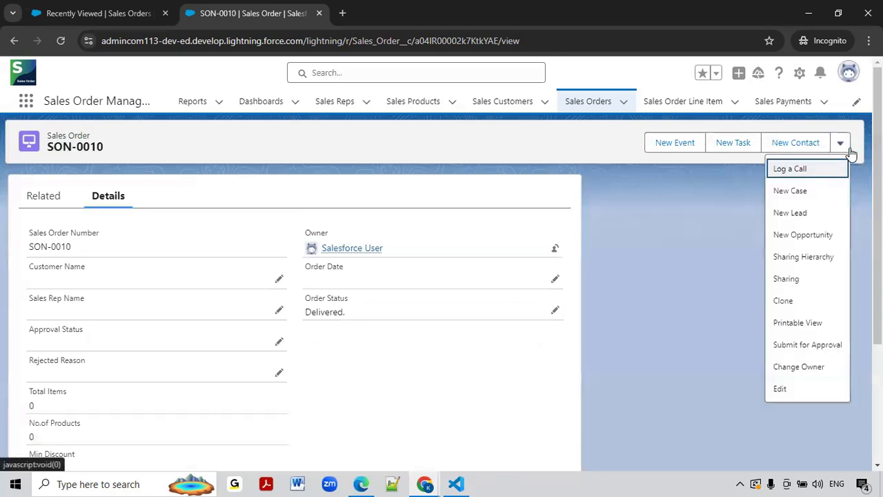
left_click(555, 312)
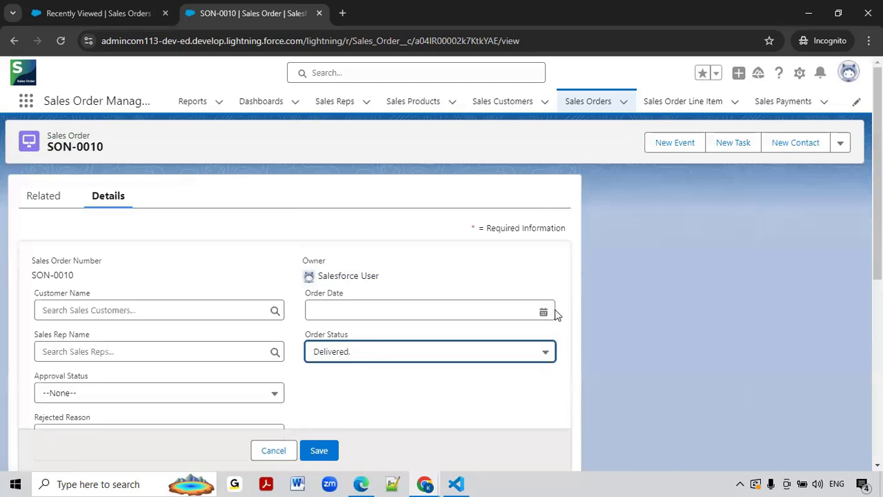
left_click(332, 449)
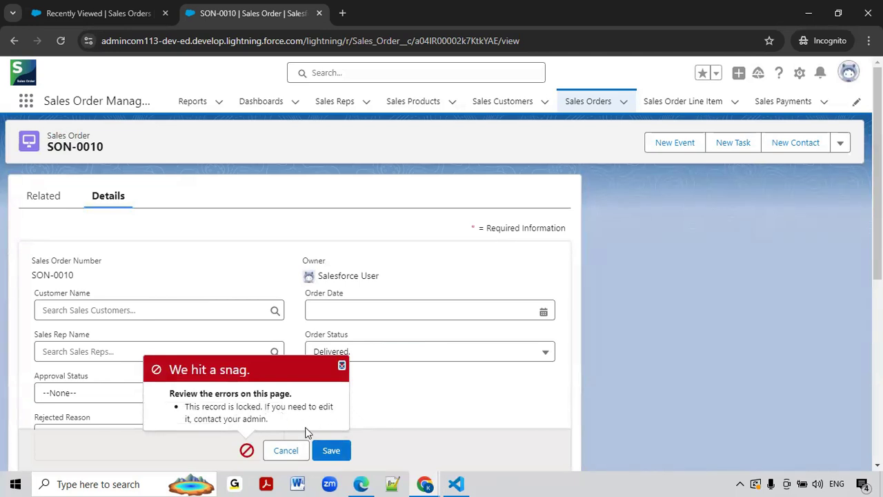
left_click(342, 367)
In the administrator's browser window, open the delivered sales order from the All list view and unlock the record
mouse_move(426, 483)
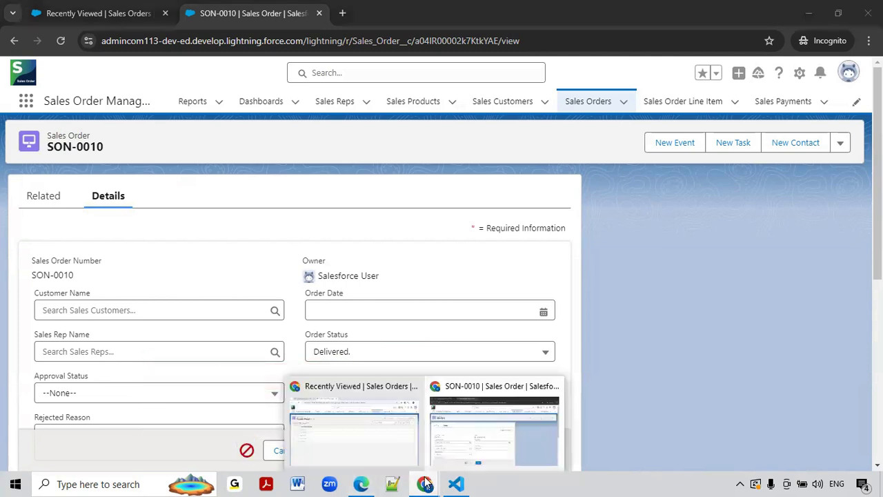
left_click(370, 447)
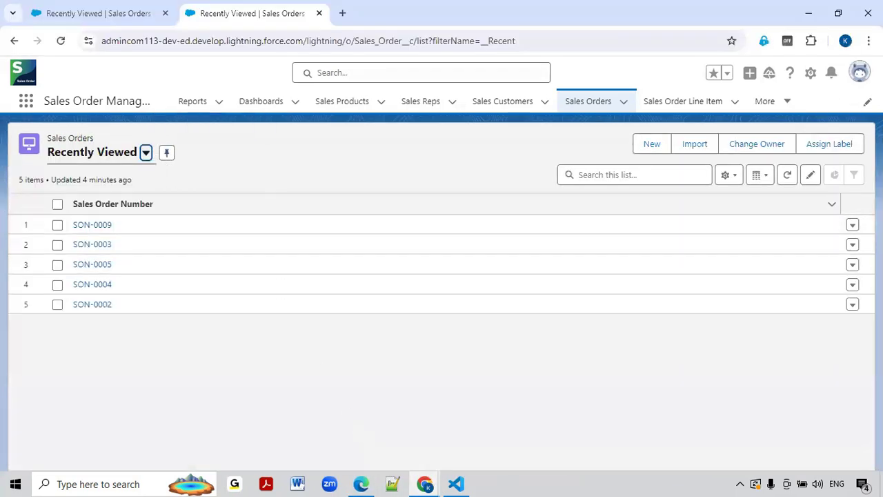
left_click(786, 178)
left_click(145, 154)
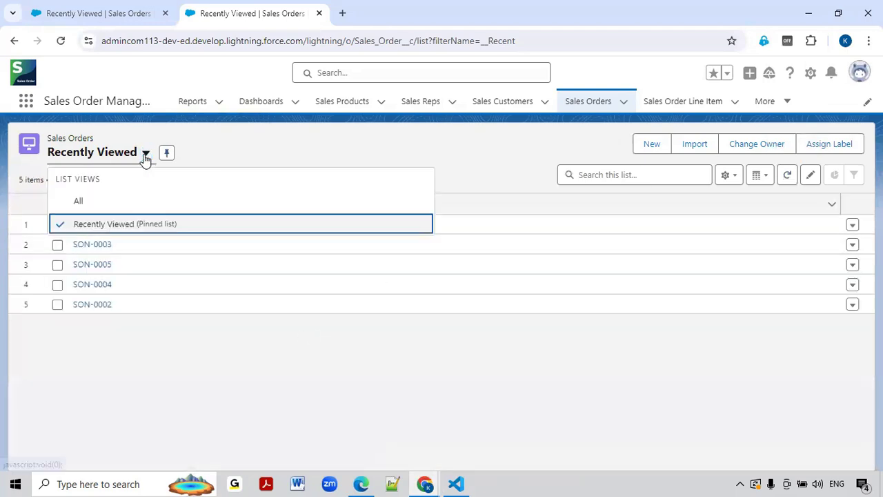
left_click(87, 199)
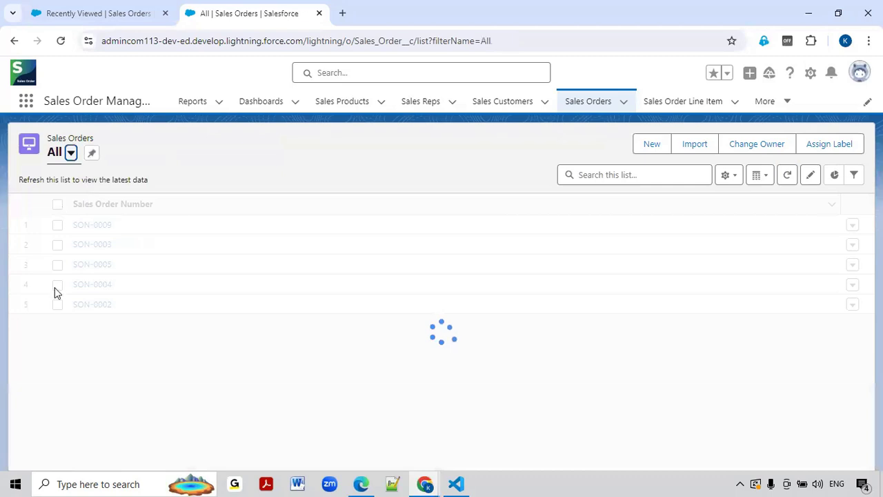
left_click(96, 385)
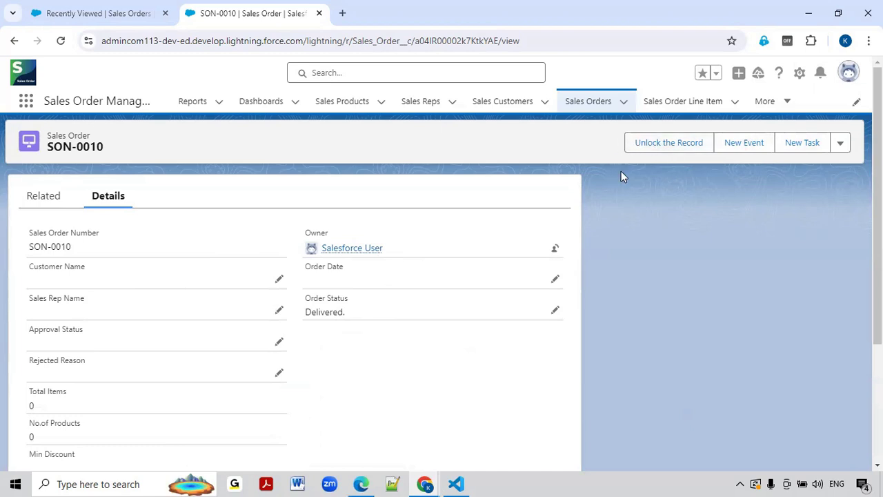
left_click(669, 143)
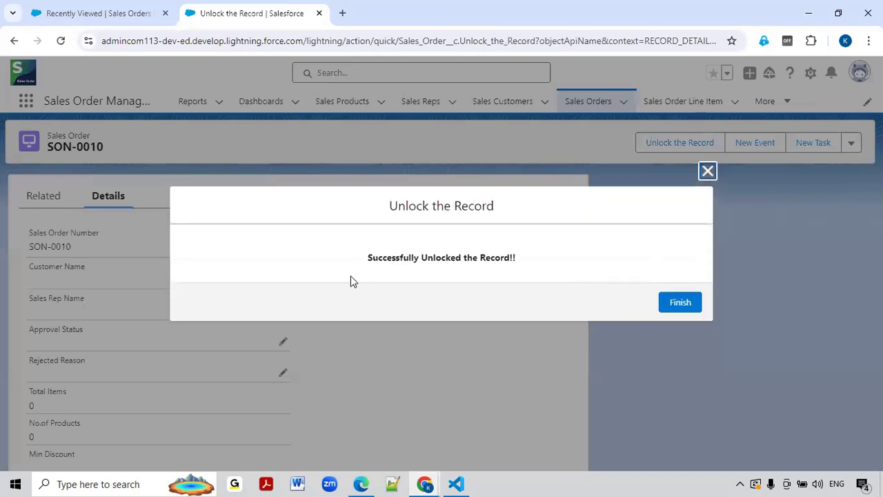
left_click(673, 305)
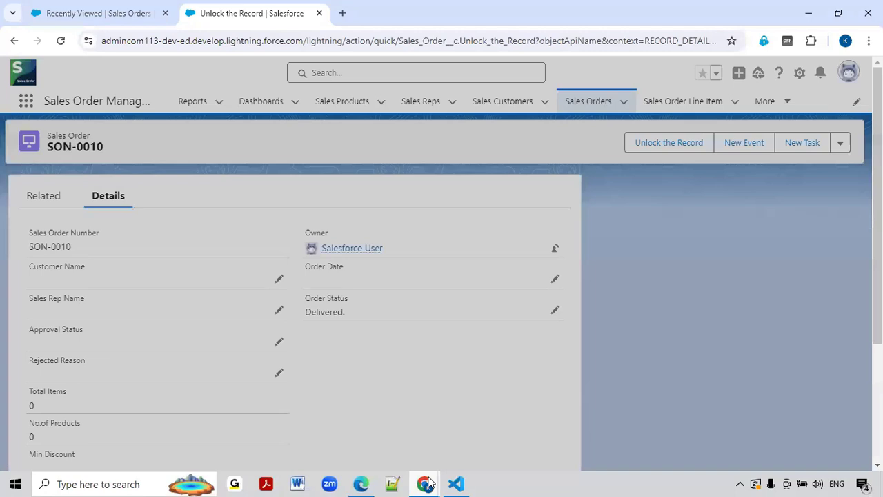
Return to the incognito window and save the unlocked sales order's open edit form
mouse_move(426, 483)
left_click(338, 414)
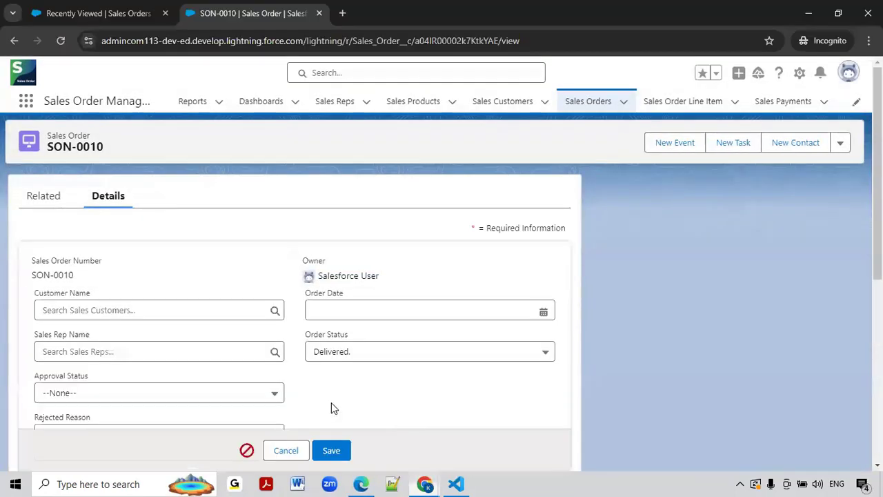
left_click(336, 452)
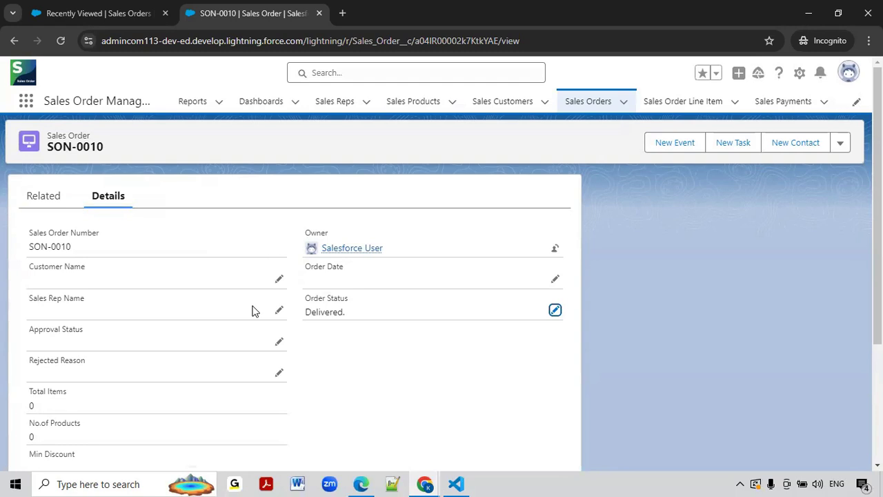
Create another sales order from the Sales Orders list with the Order Status set to Order Placed and save it
left_click(577, 112)
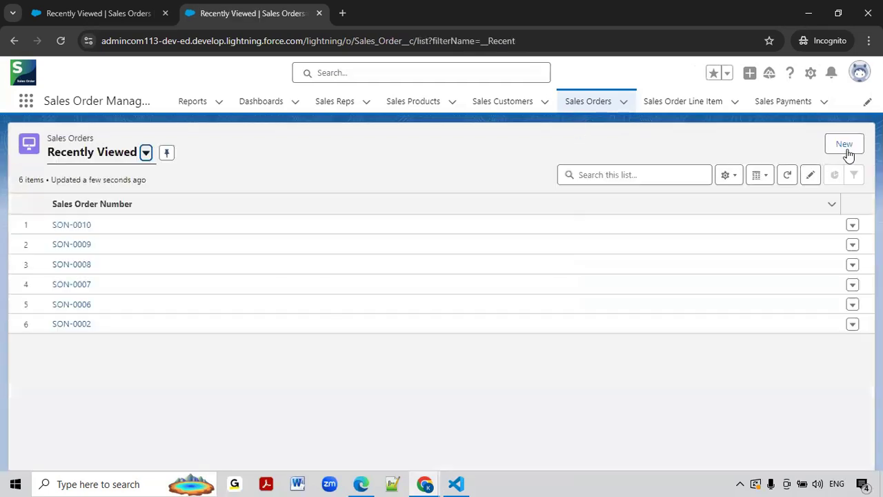
left_click(846, 144)
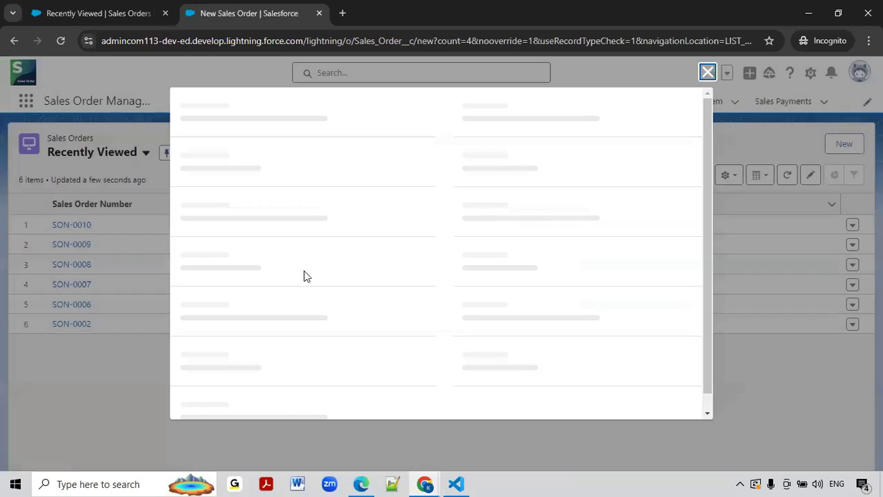
left_click(529, 290)
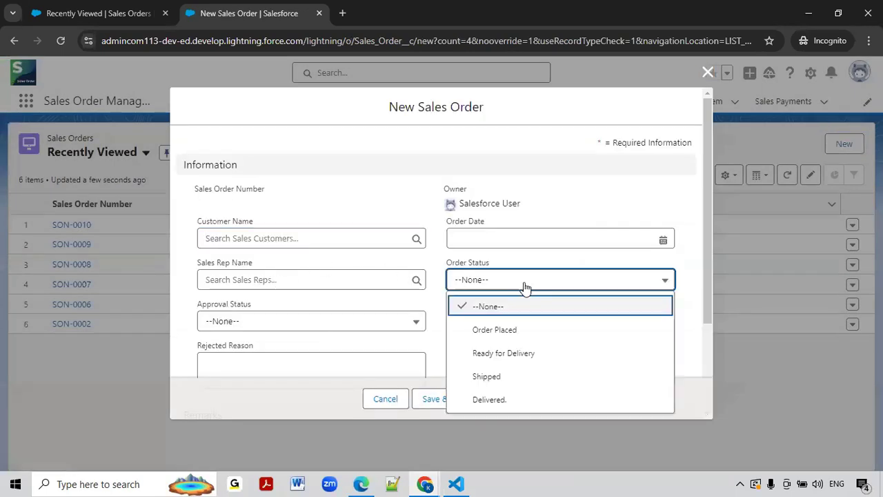
left_click(485, 331)
left_click(502, 400)
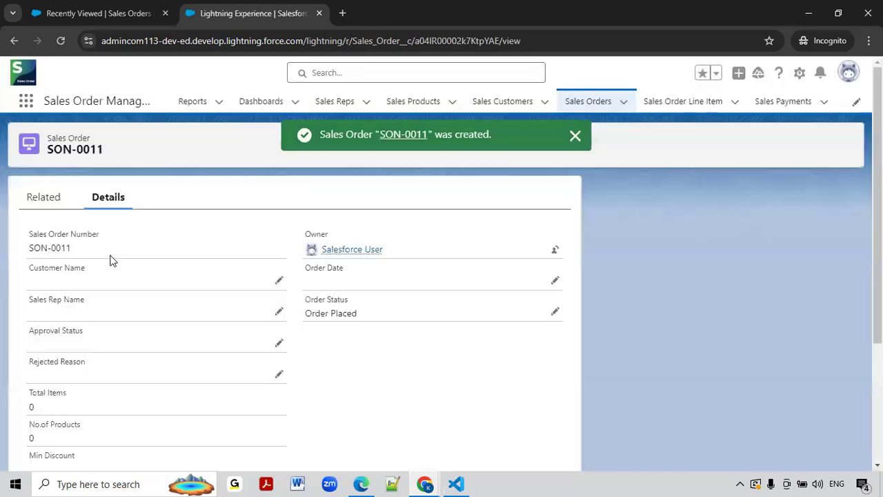
In the administrator's window, open the newest sales order from the All list view to check its available record actions
mouse_move(424, 484)
left_click(375, 450)
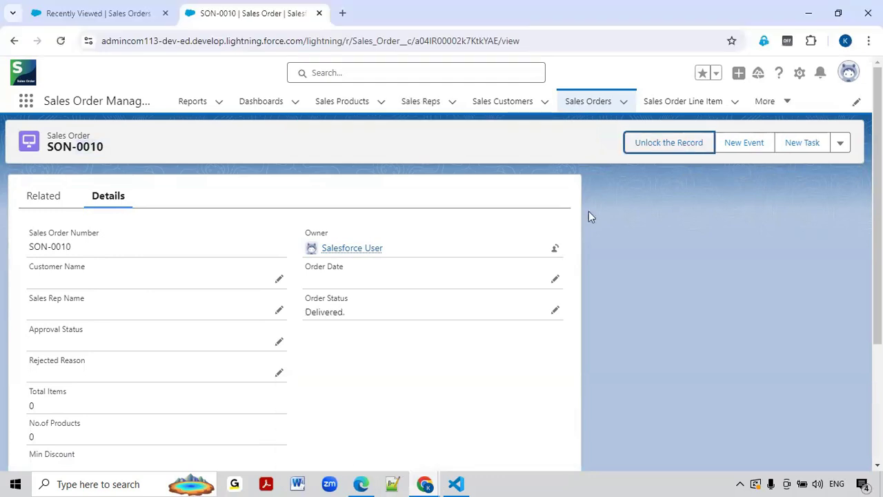
left_click(584, 109)
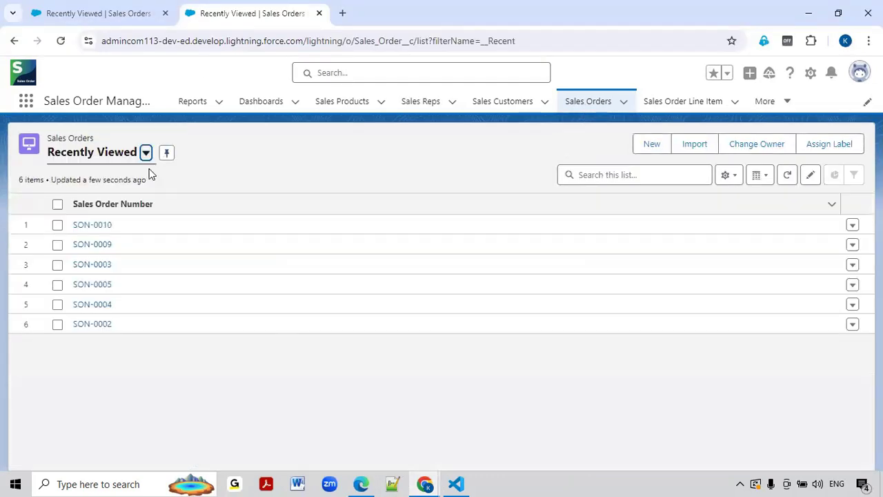
left_click(146, 153)
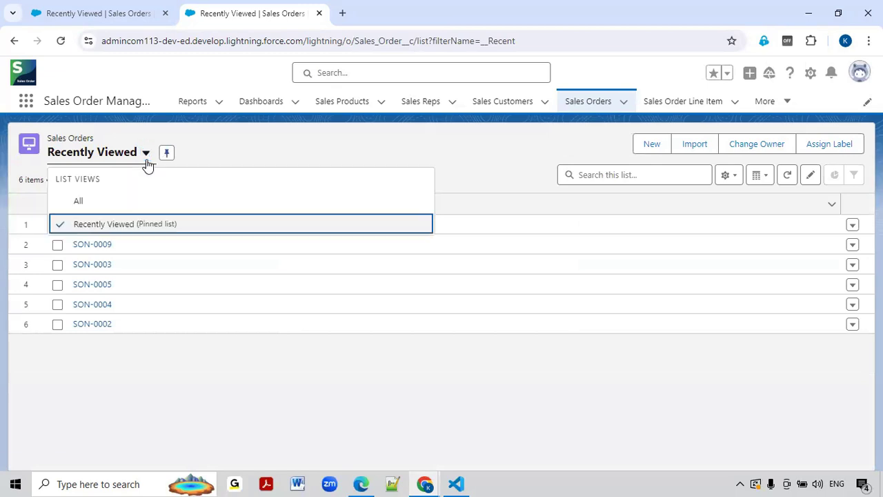
left_click(110, 203)
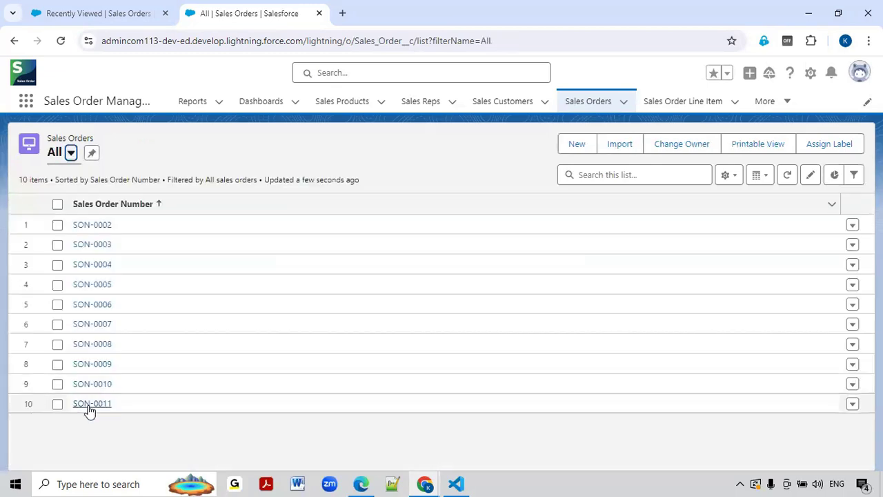
left_click(89, 407)
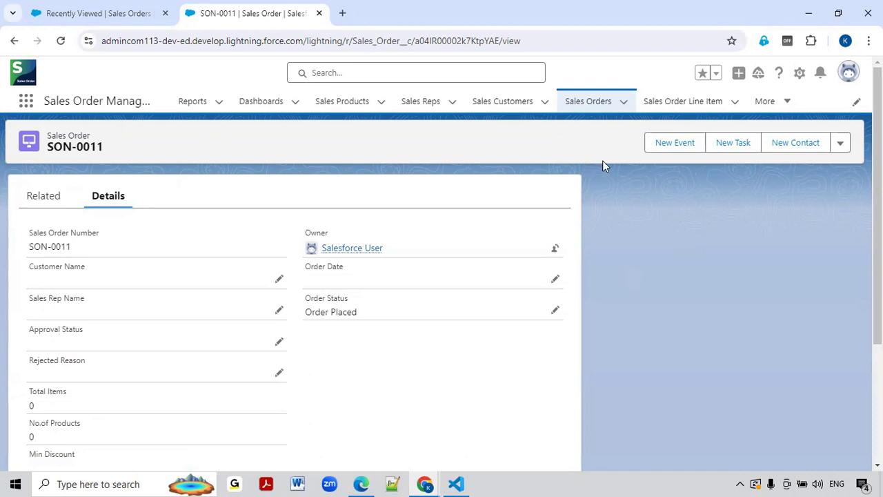
In the incognito window, set the newest sales order's Order Status to Delivered, save it and reload the record page
left_click(432, 480)
left_click(466, 457)
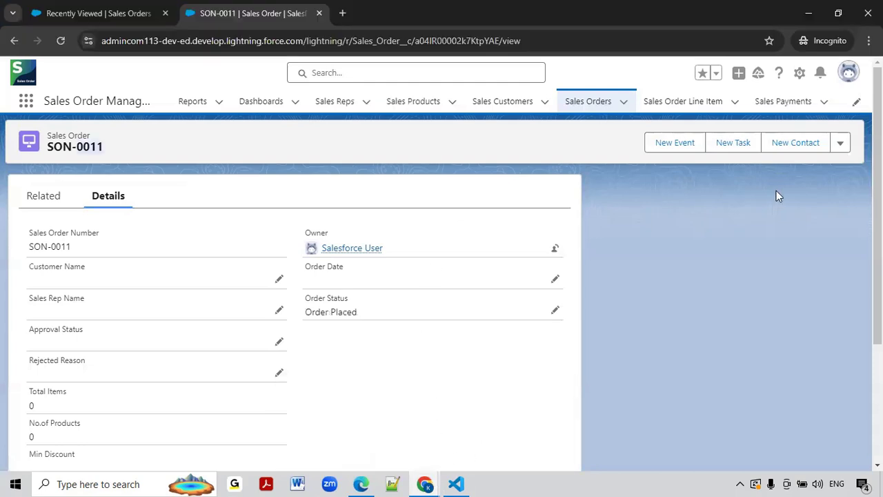
left_click(555, 310)
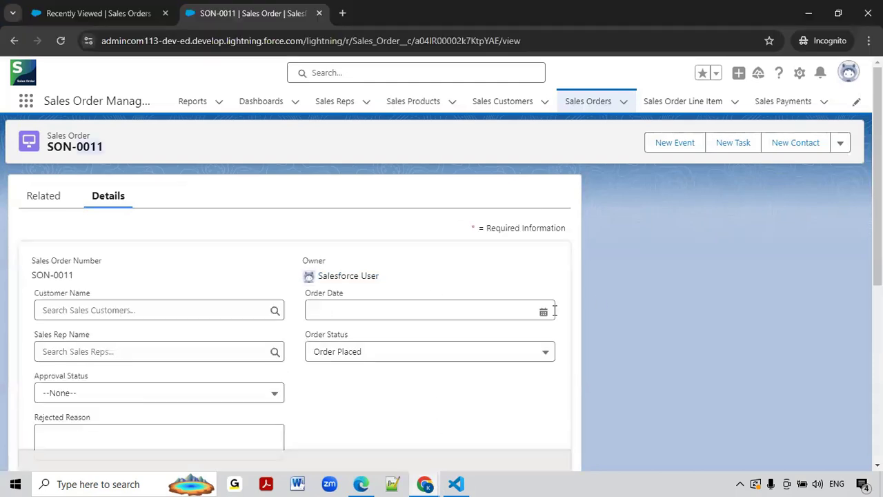
left_click(491, 362)
left_click(453, 328)
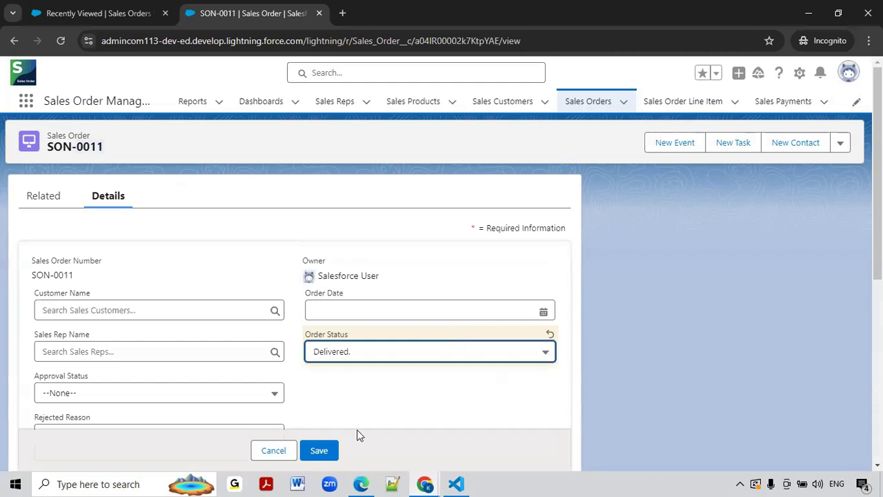
left_click(314, 455)
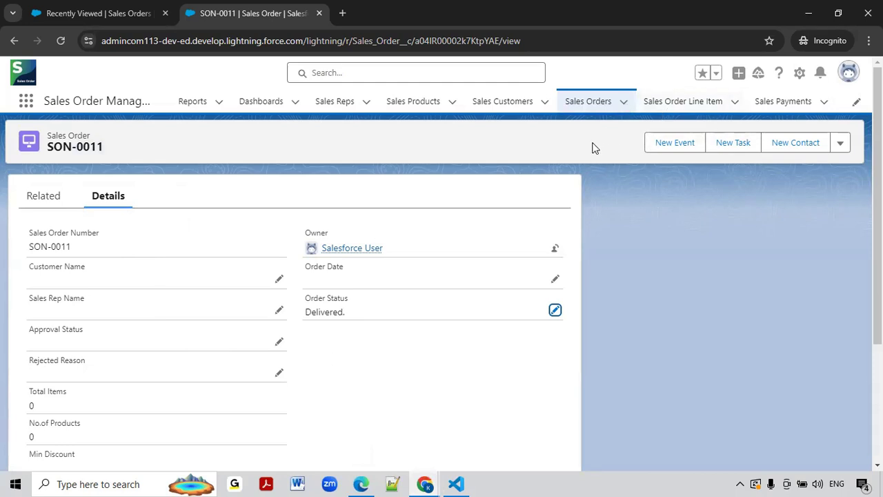
left_click(61, 41)
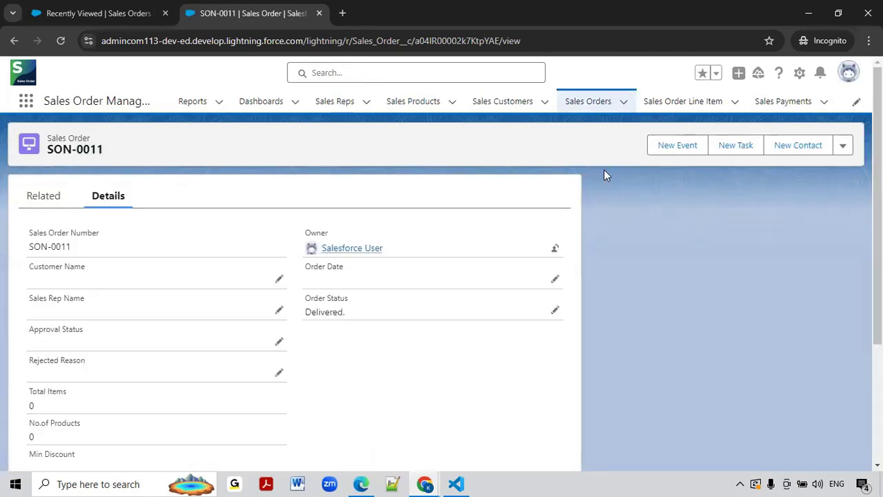
Reload the delivered sales order in the administrator's window and compare its record actions with those in the incognito window
left_click(423, 483)
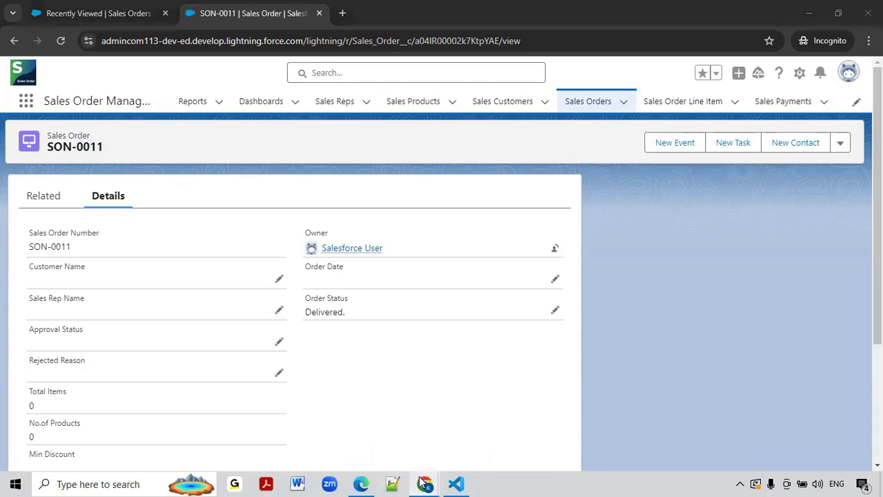
left_click(392, 451)
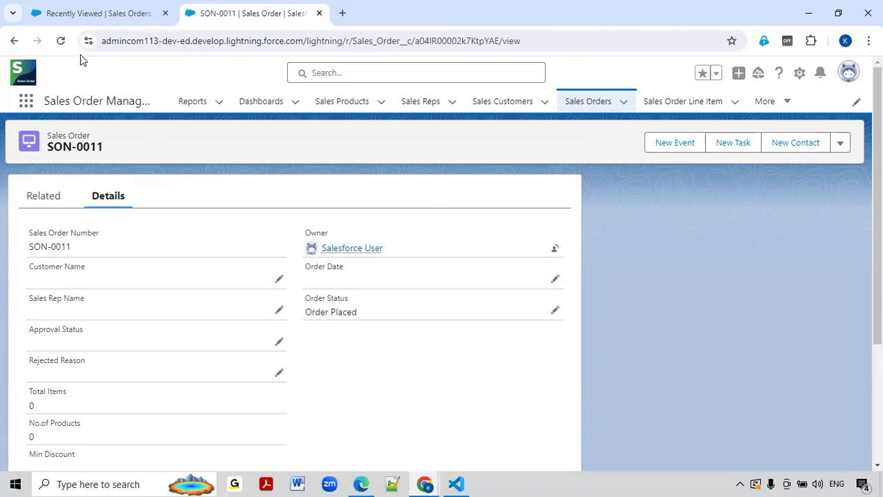
left_click(61, 42)
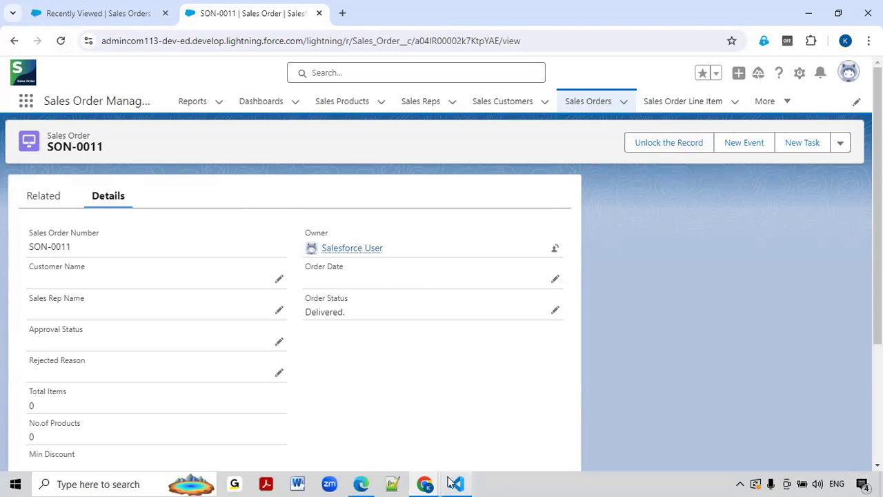
left_click(484, 458)
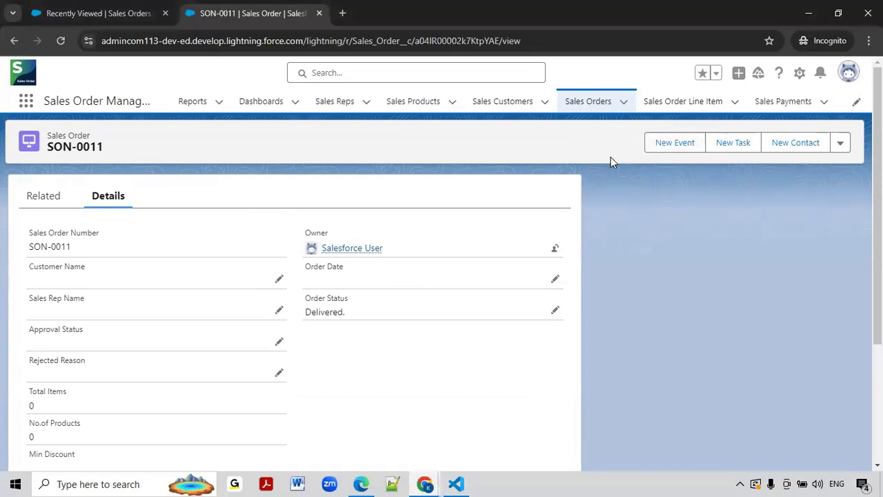
Return to the administrator's window and unlock the delivered sales order record
mouse_move(429, 481)
left_click(396, 436)
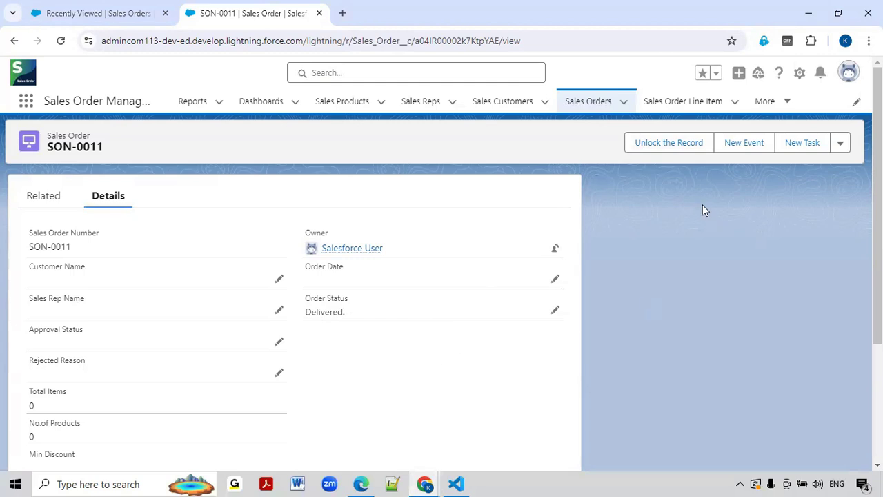
left_click(671, 149)
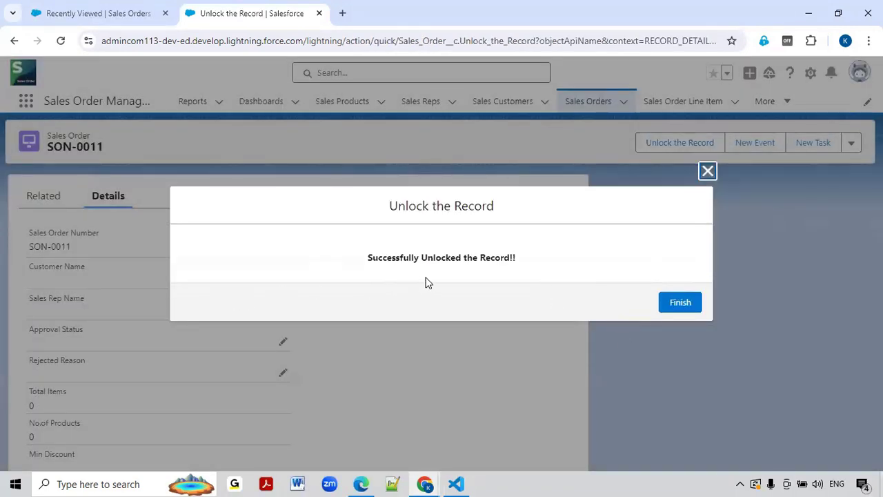
left_click(685, 302)
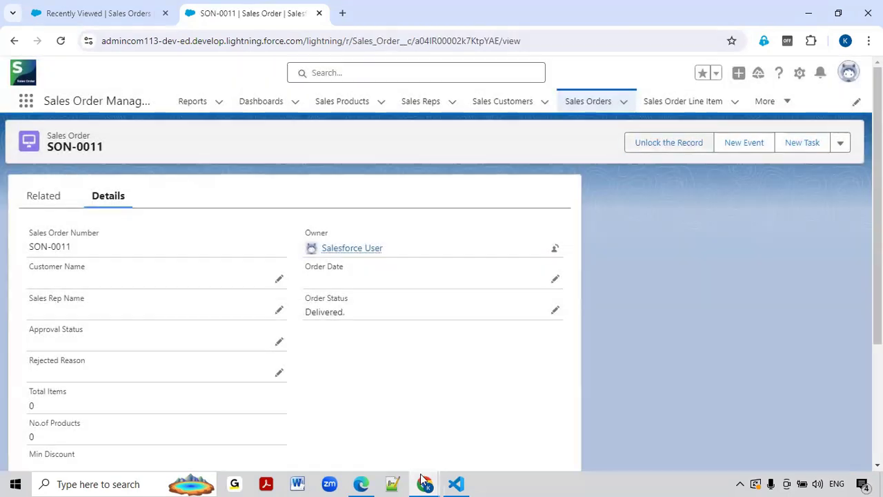
In the incognito window, enter "Required the docs" as the unlocked sales order's Remarks and save the record
left_click(424, 481)
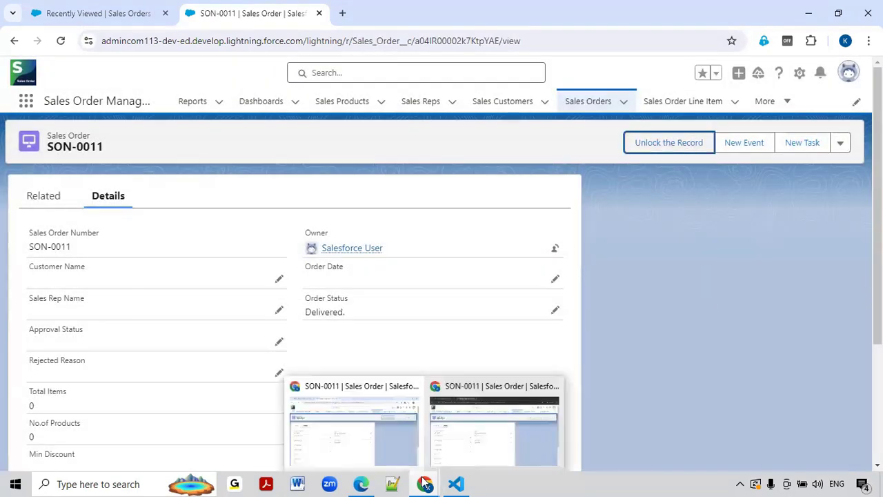
left_click(474, 448)
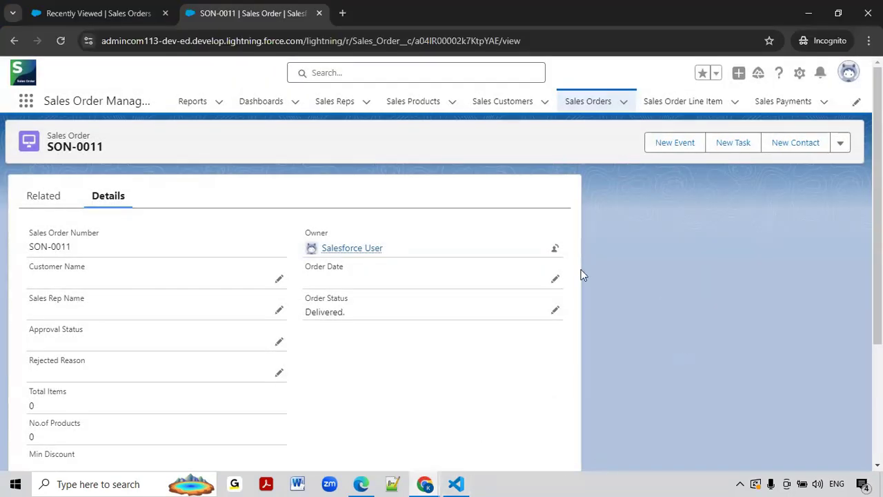
left_click(556, 312)
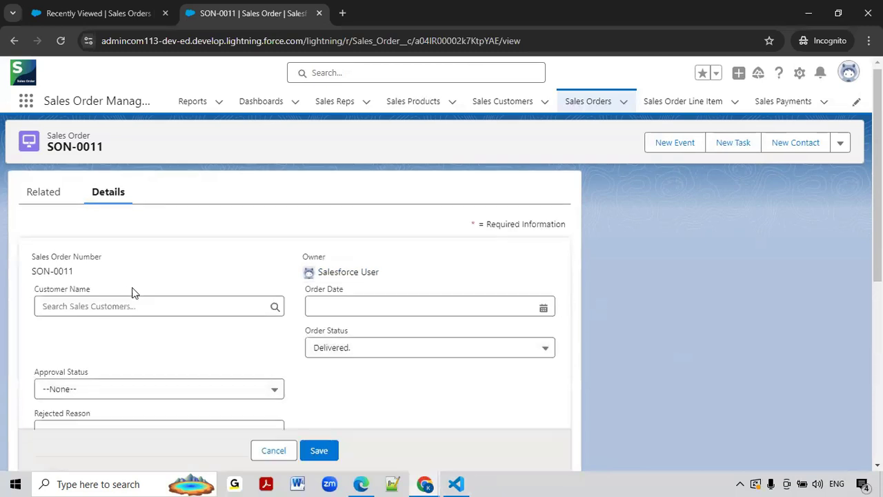
scroll(129, 304, "down", 5)
left_click(110, 339)
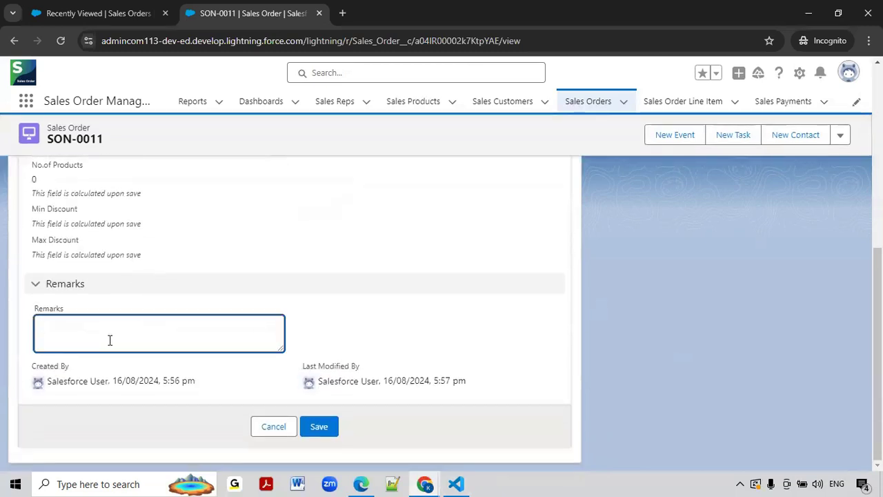
type("R")
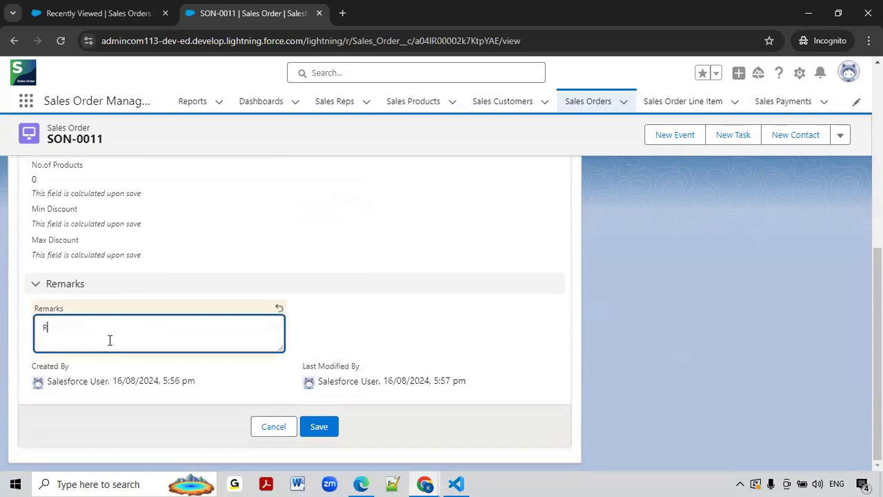
type("equried")
key("BackSpace")
type("d ")
type("doc")
double_click(53, 326)
type("Required the")
key("Right")
key("Right")
left_click(336, 425)
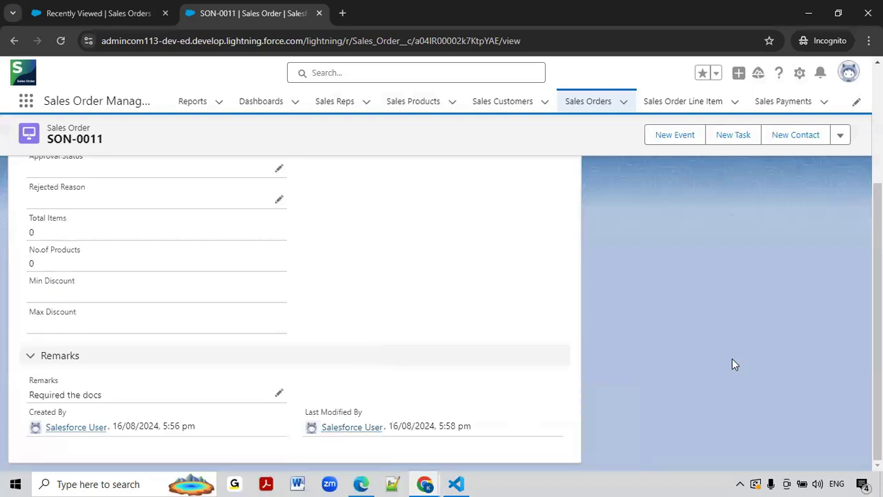
scroll(732, 358, "up", 3)
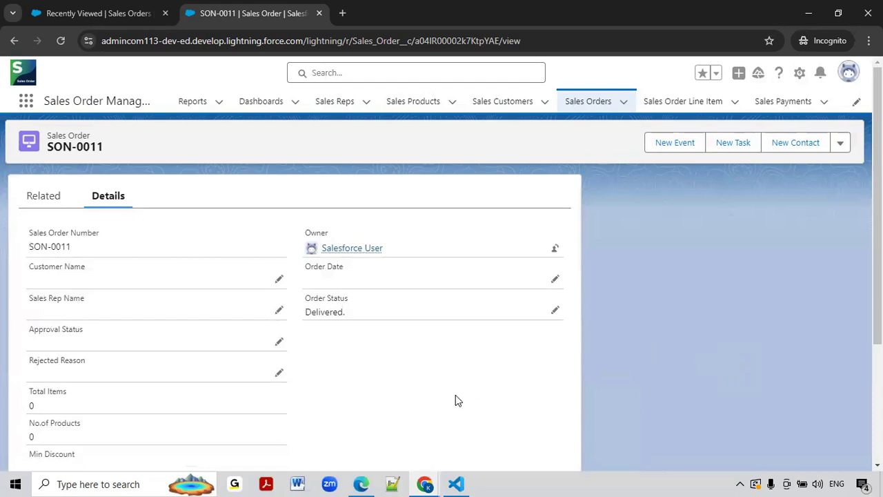
Switch to the Order Management org's Sales Orders page in the administrator's window and open Setup for the current app
mouse_move(423, 479)
left_click(385, 462)
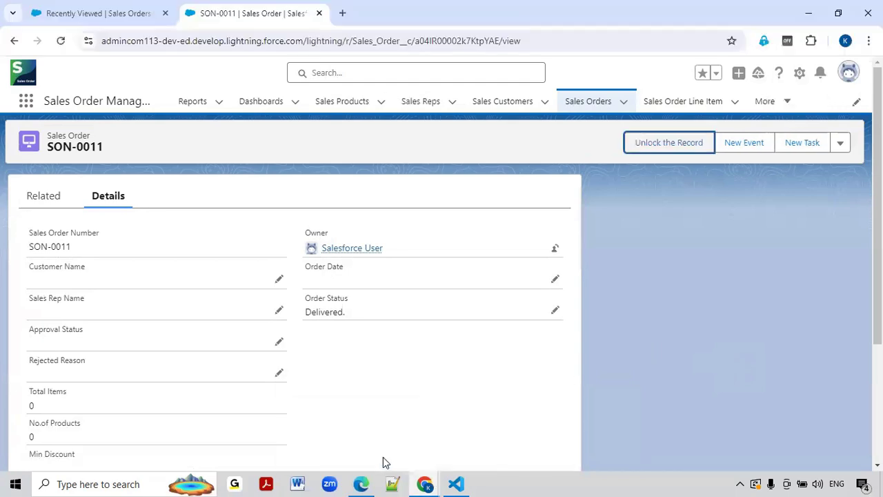
left_click(94, 15)
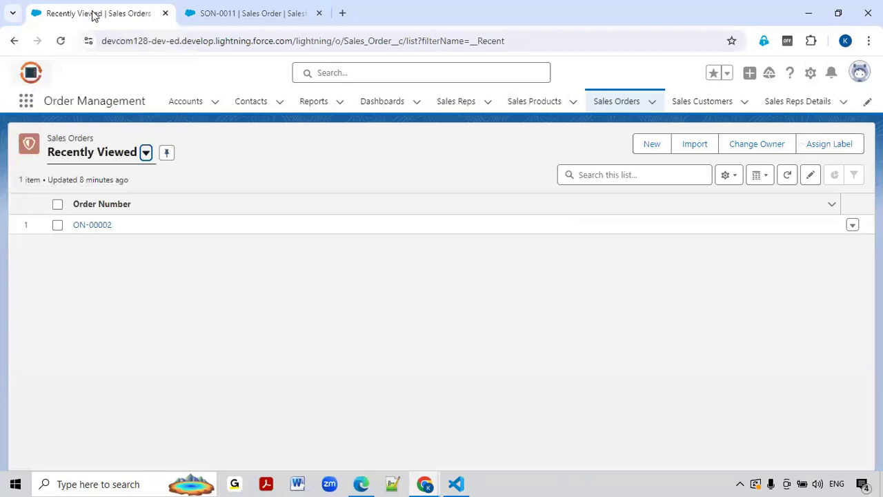
left_click(814, 78)
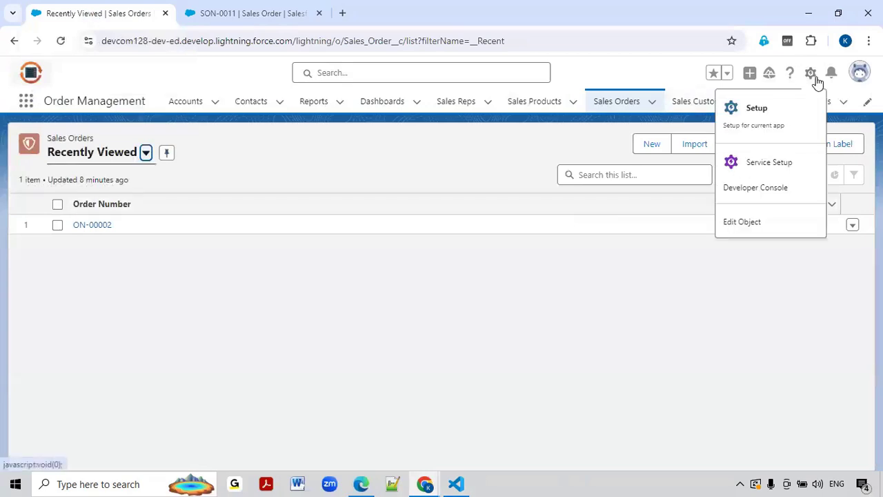
left_click(768, 111)
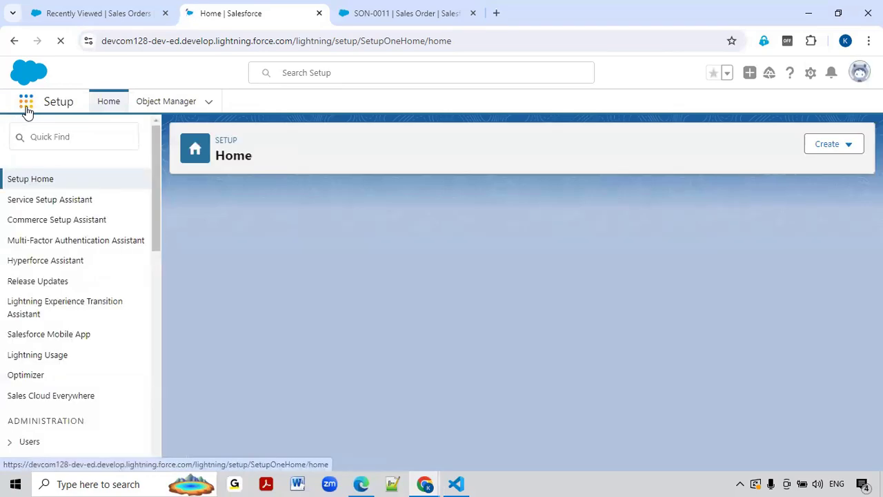
Search the App Launcher for "flow" and open the Flows list
left_click(26, 103)
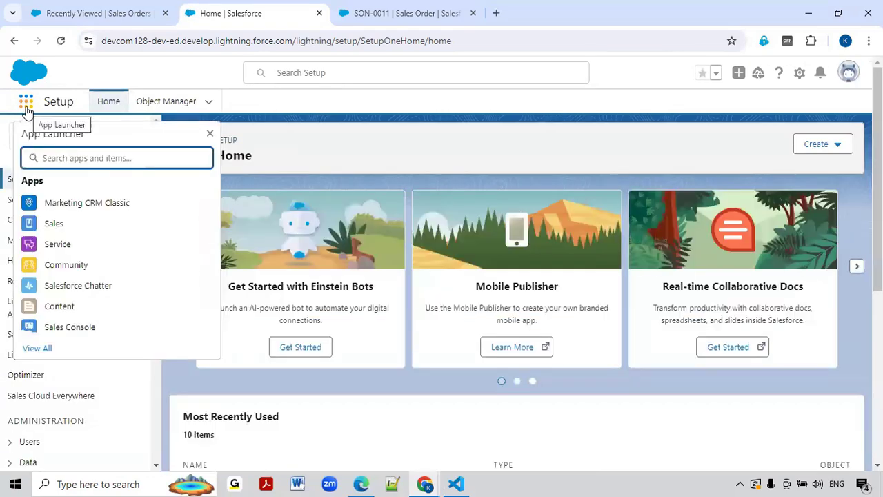
type("flow")
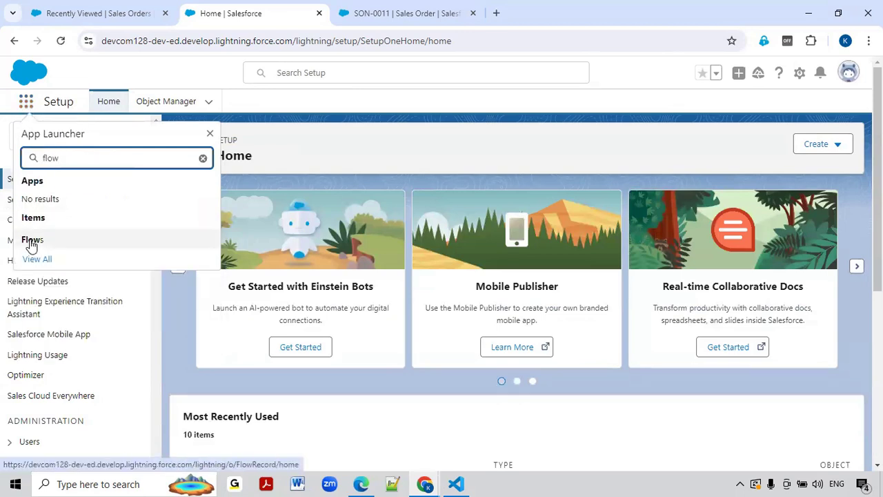
left_click(31, 243)
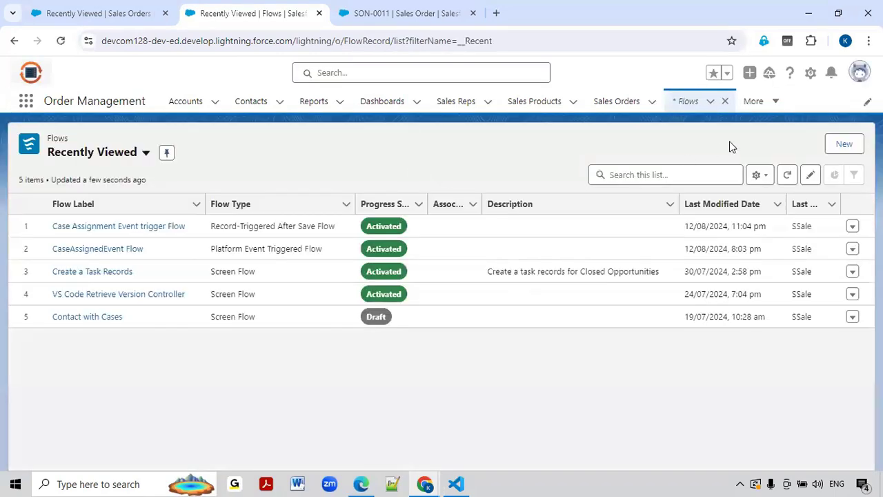
Create a new Record-Triggered Flow starting from scratch
left_click(846, 145)
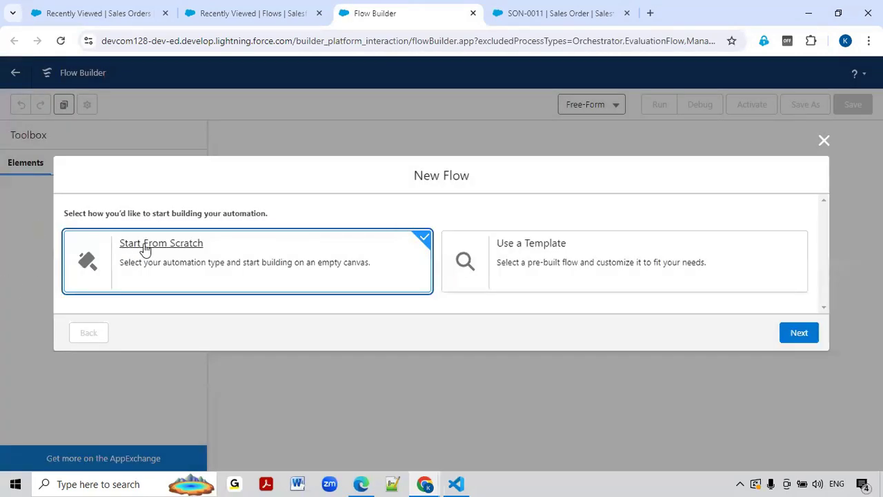
left_click(798, 334)
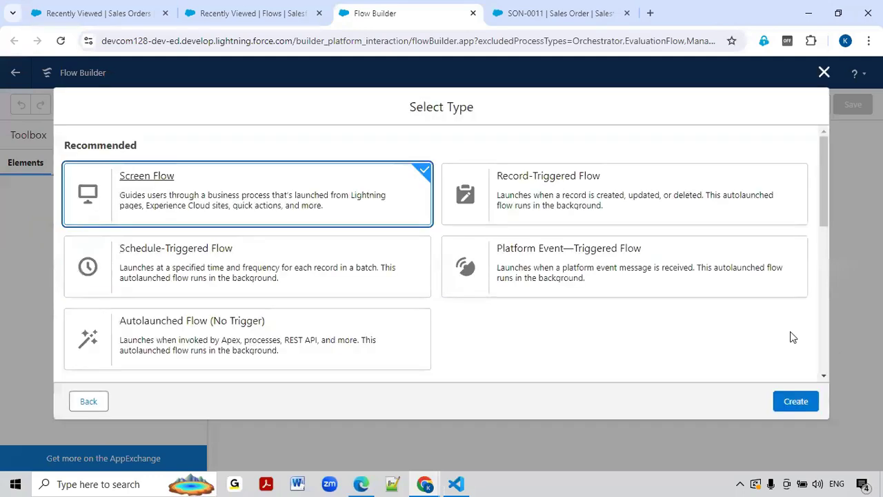
left_click(538, 189)
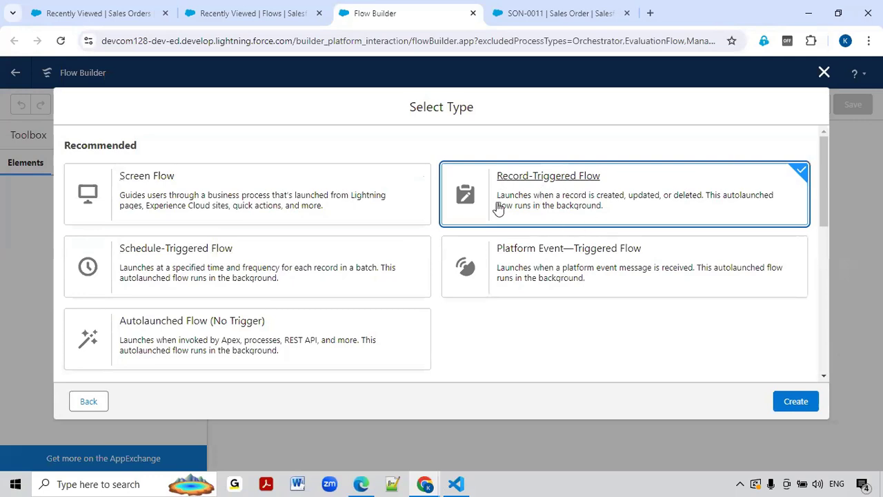
left_click(796, 407)
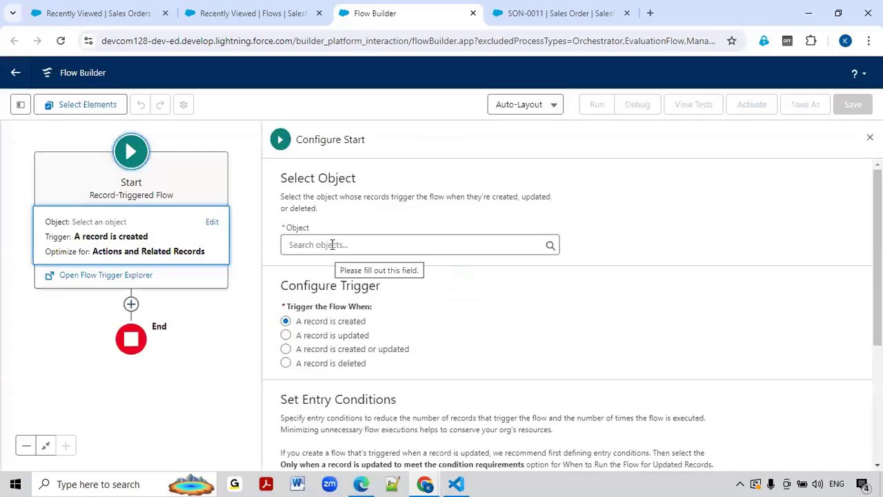
Configure the flow's start with Sales Order as the object and trigger it when a record is updated
left_click(331, 244)
type("Sales Or")
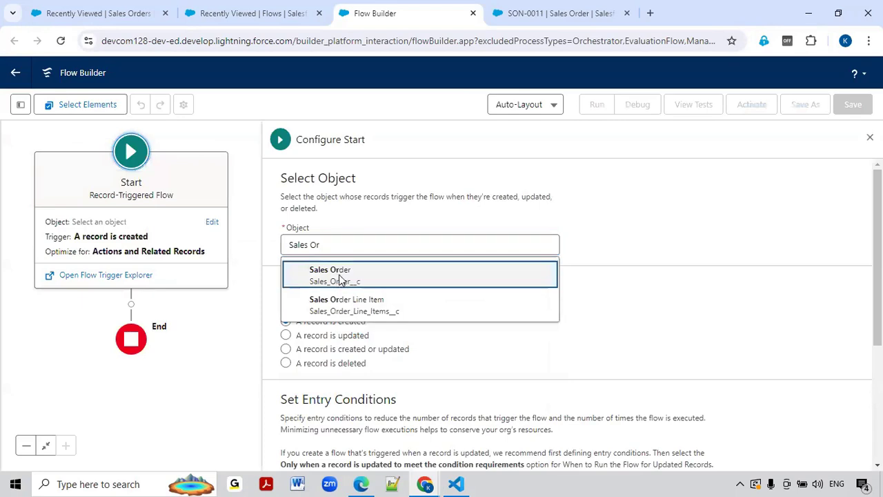
left_click(341, 277)
left_click(338, 338)
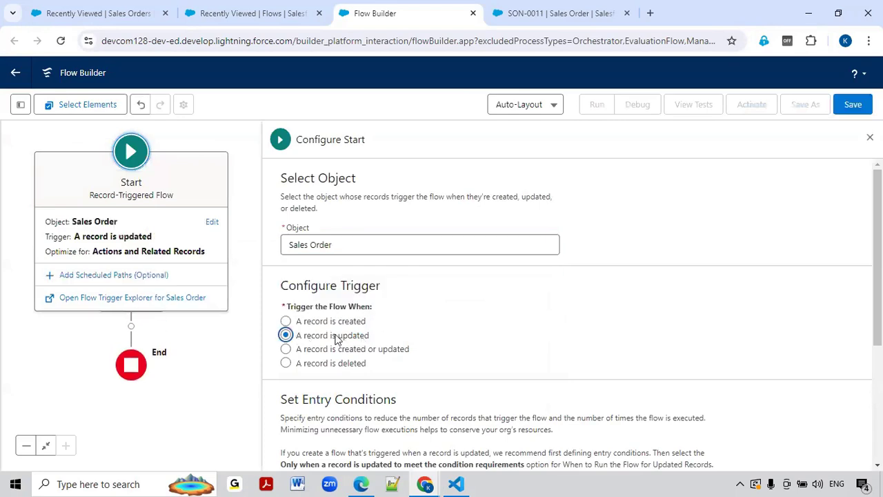
Set the flow's entry condition requirements to All Conditions Are Met (AND) and begin choosing the first condition's field
scroll(517, 345, "down", 2)
scroll(504, 342, "down", 1)
left_click(437, 311)
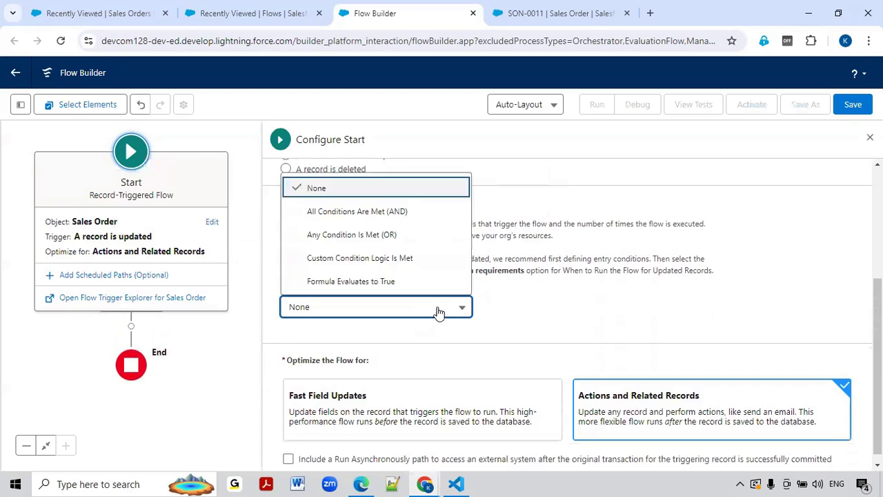
left_click(416, 212)
scroll(422, 359, "down", 1)
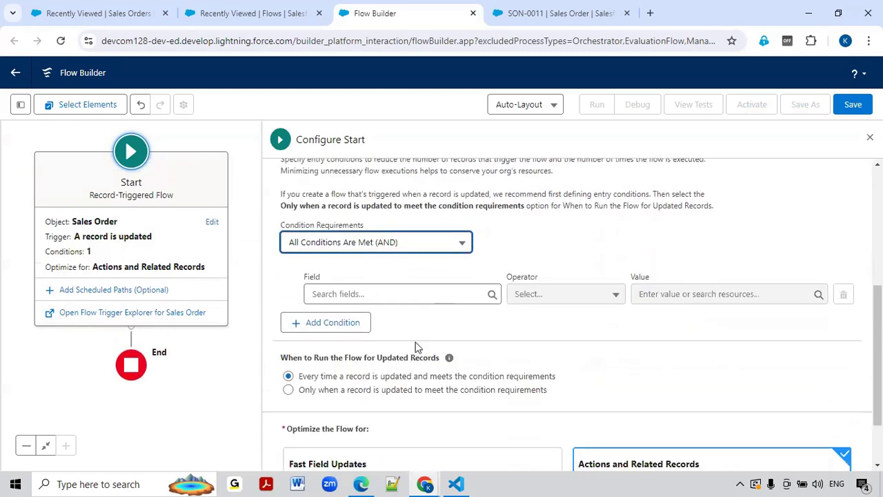
left_click(414, 294)
type("sales")
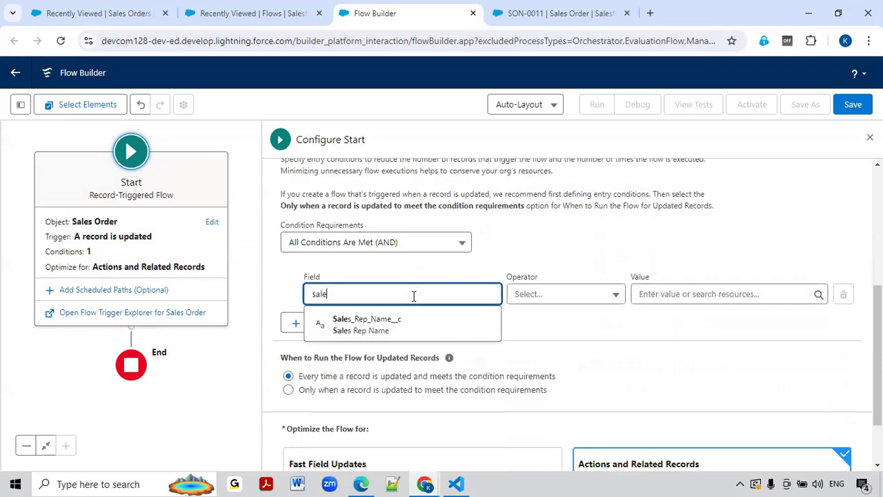
key("BackSpace")
key("BackSpace")
key("BackSpace")
key("BackSpace")
key("BackSpace")
key("BackSpace")
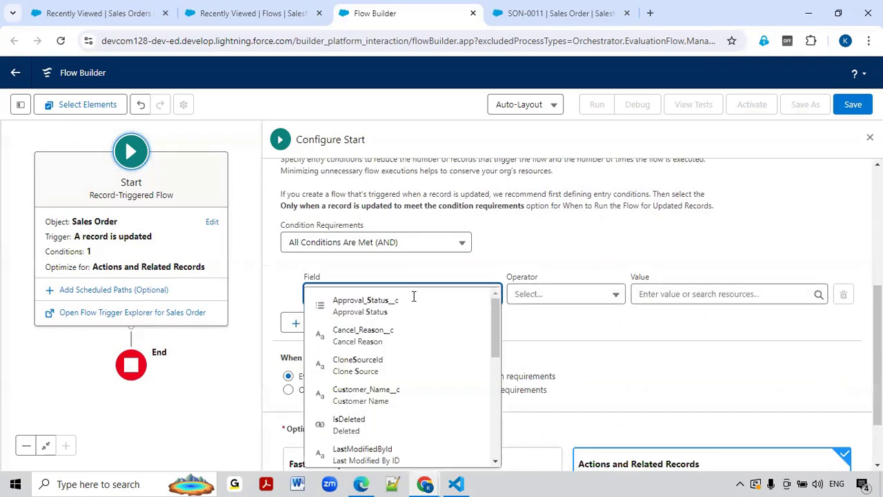
Define the entry condition as Order_Status__c Equals Delivered and close the start configuration
type("order st")
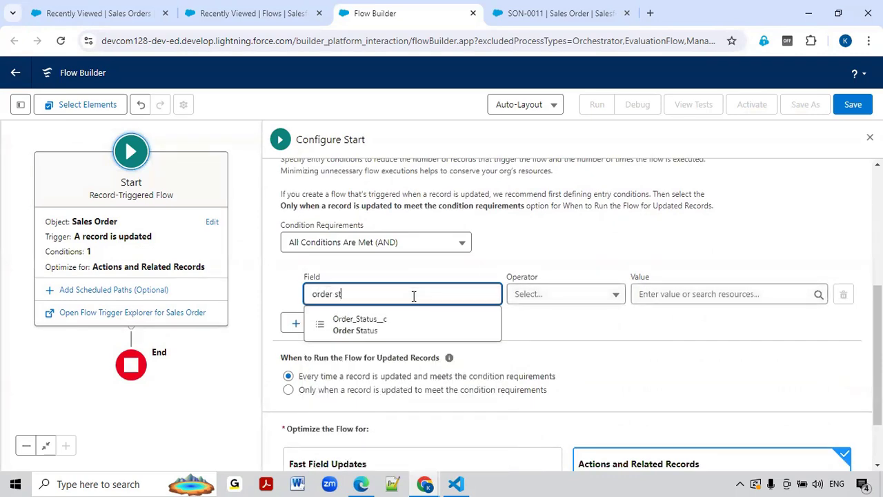
left_click(400, 321)
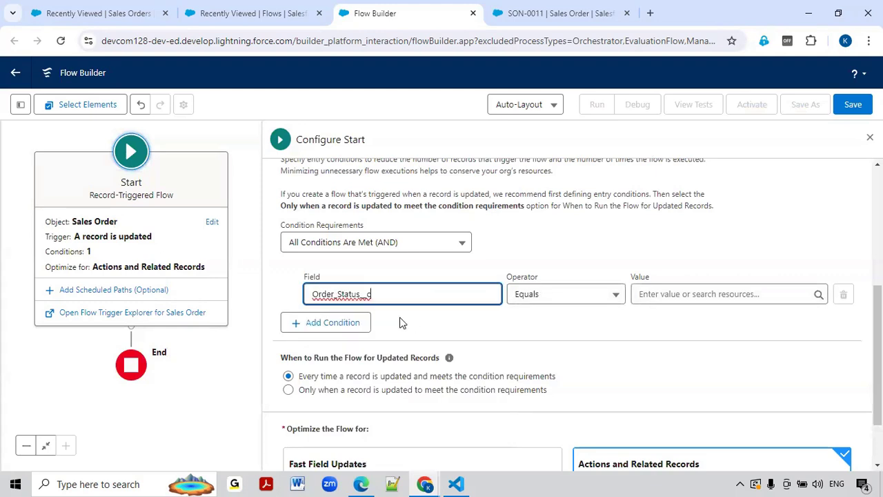
left_click(706, 295)
left_click(691, 421)
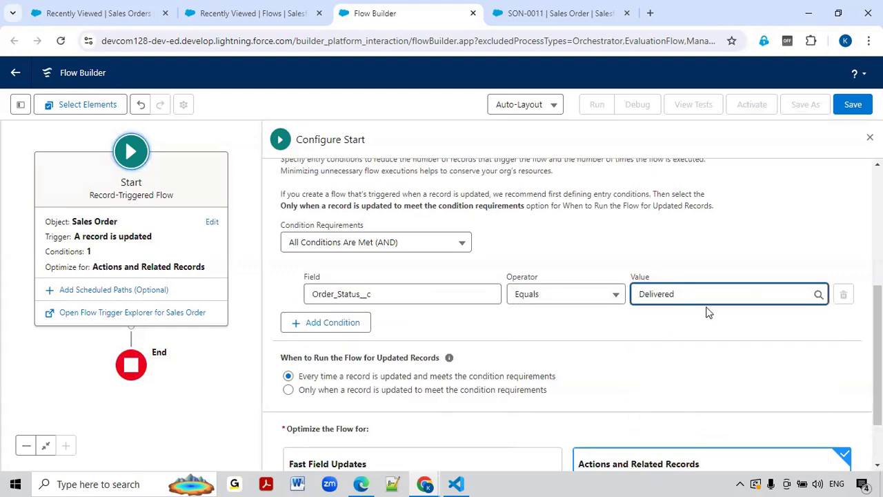
scroll(667, 313, "down", 2)
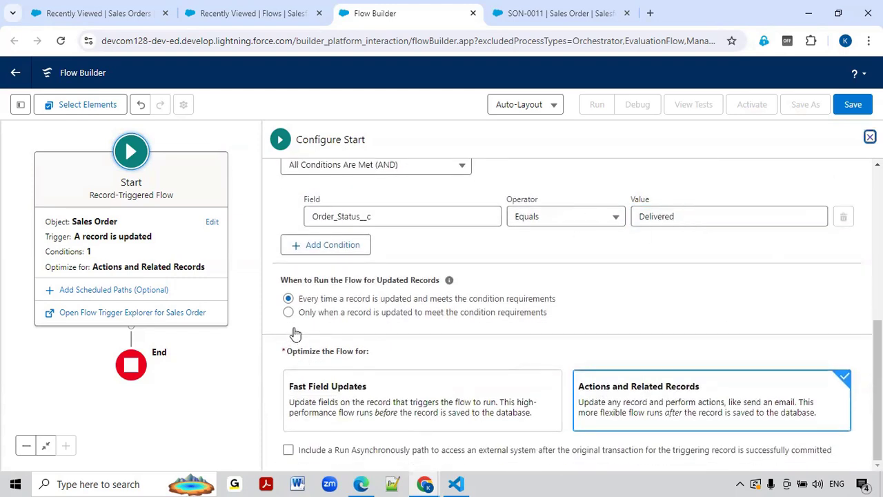
left_click(253, 343)
Add an Action element on the Run Immediately path and choose the Lock Record action
left_click_drag(286, 349, 416, 326)
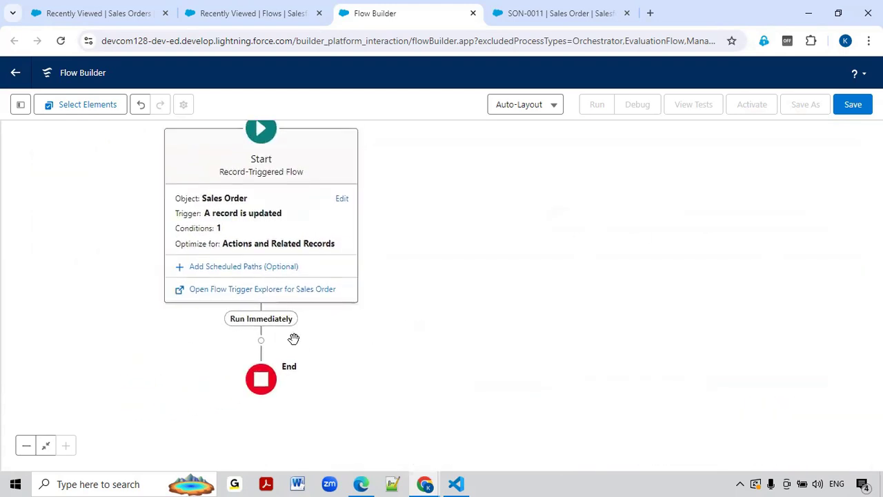
left_click(262, 341)
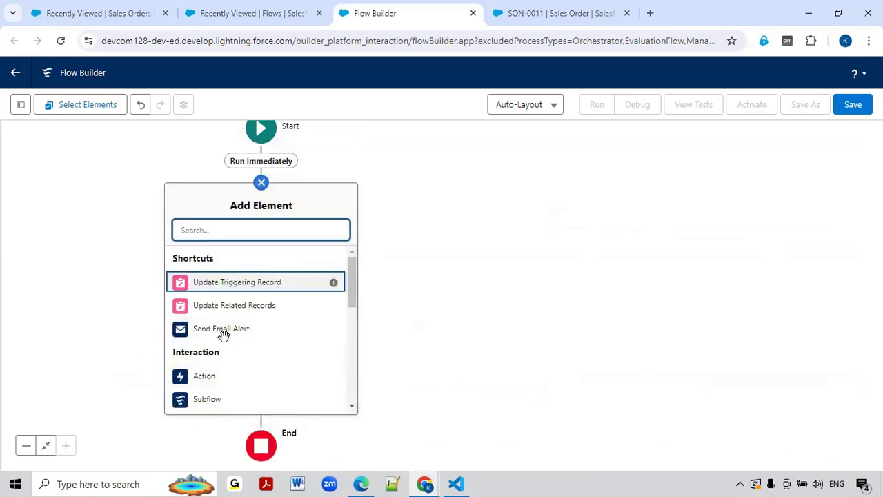
left_click(198, 382)
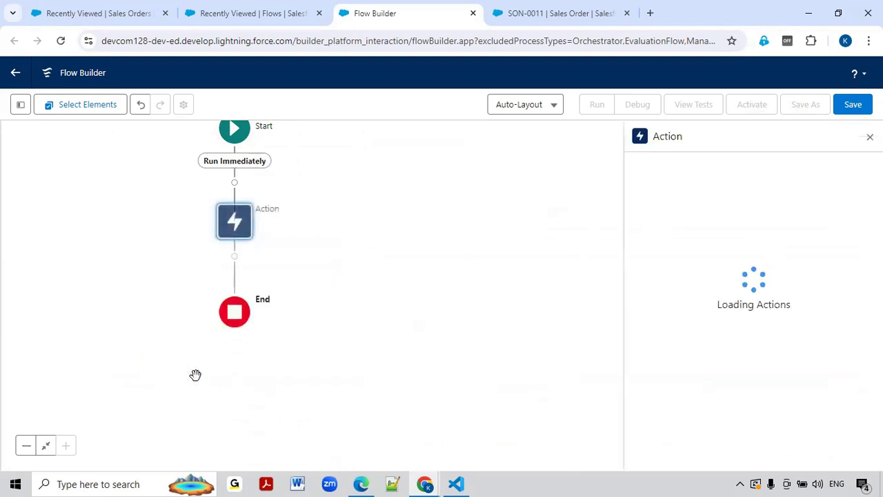
left_click(671, 200)
type("Lock")
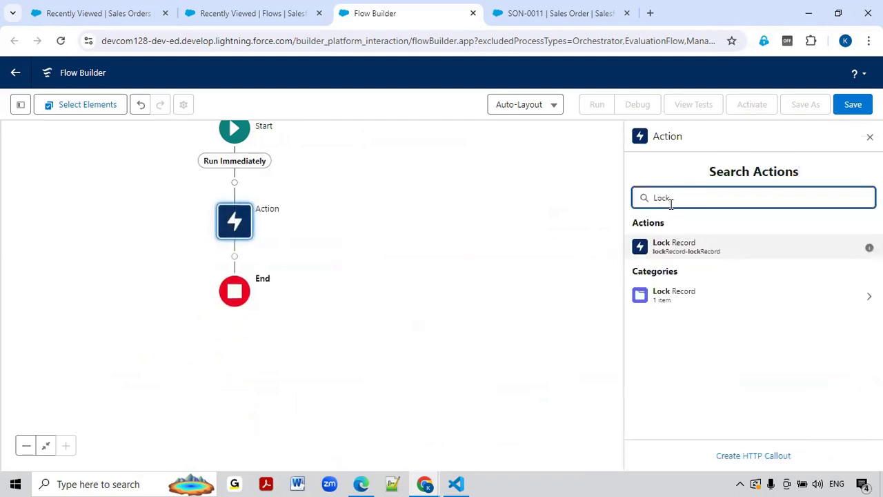
left_click(664, 252)
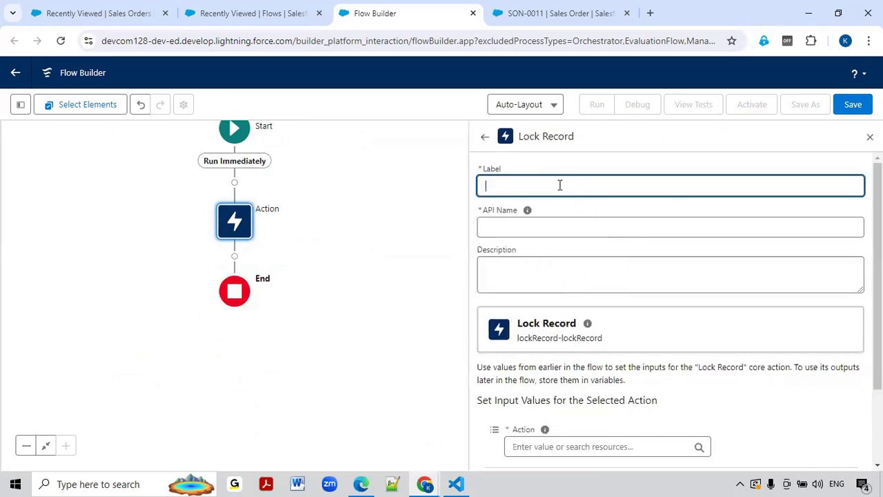
Label the action "Lock the Sales Order Record" and set its Action input value to Lock
type("Lock the Sales Order Record")
left_click(516, 280)
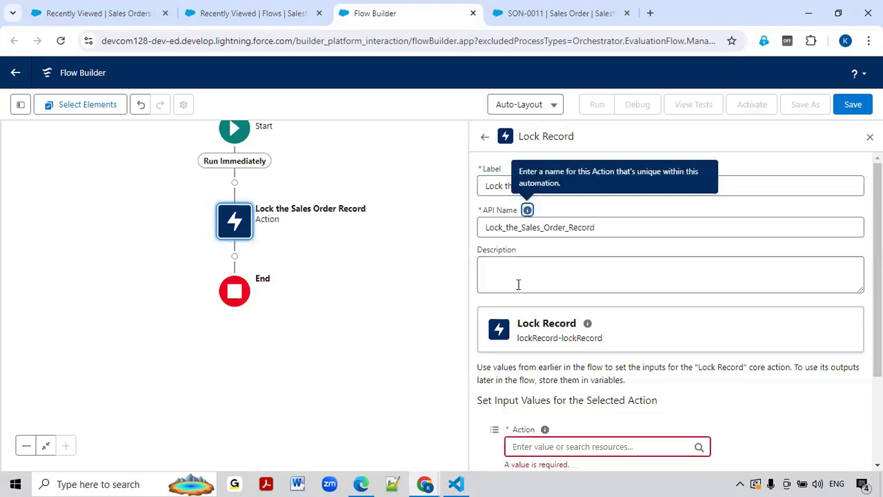
scroll(534, 311, "down", 1)
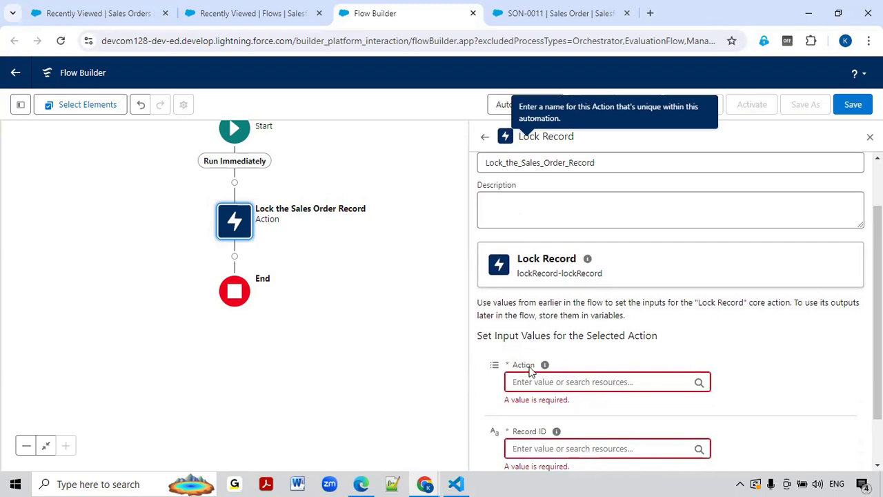
mouse_move(546, 368)
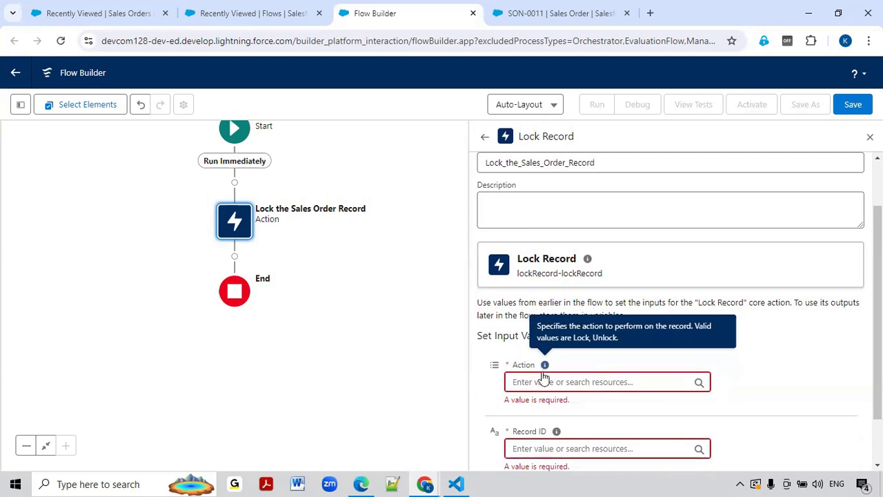
left_click(543, 381)
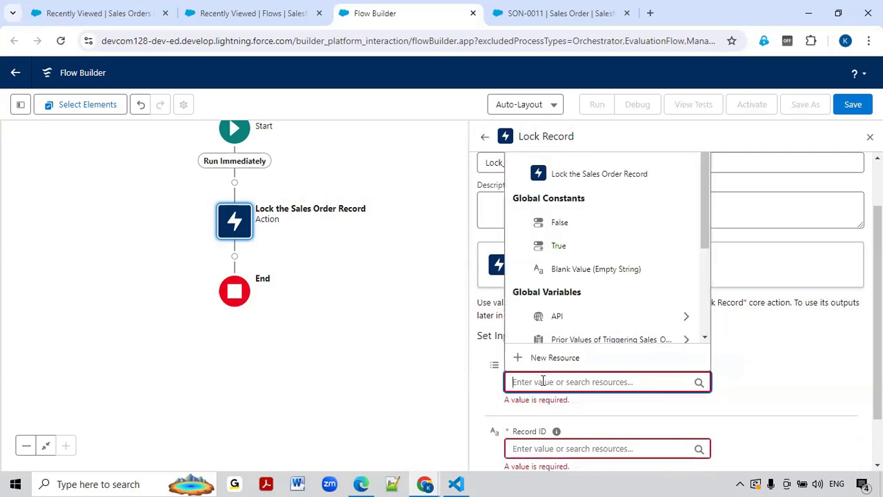
type("Lock")
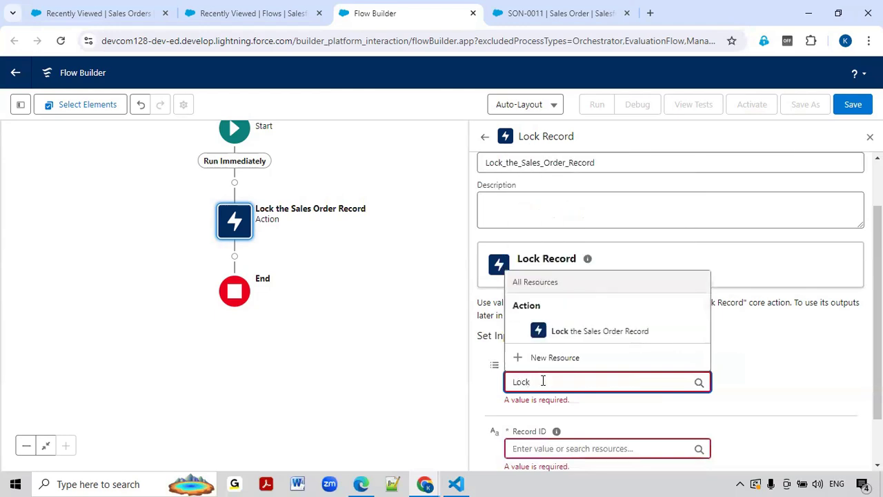
left_click(636, 421)
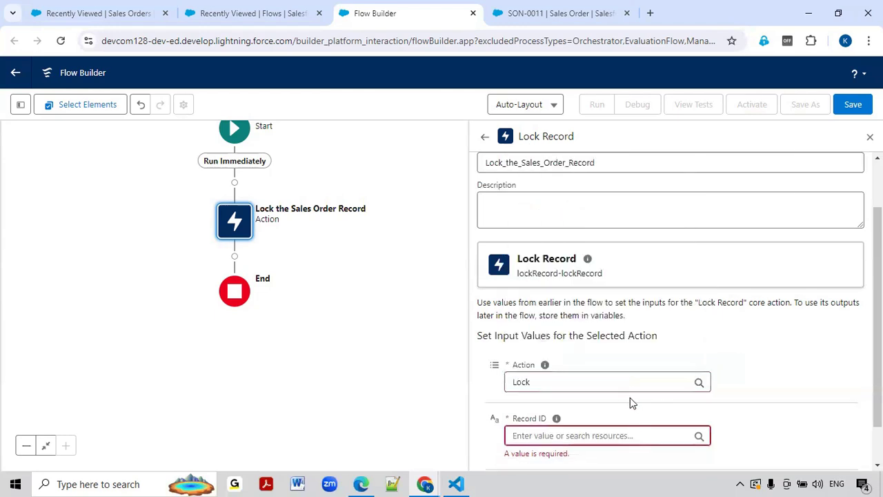
Set the action's Record ID to the Record ID of the triggering Sales_Order__c
scroll(630, 402, "down", 1)
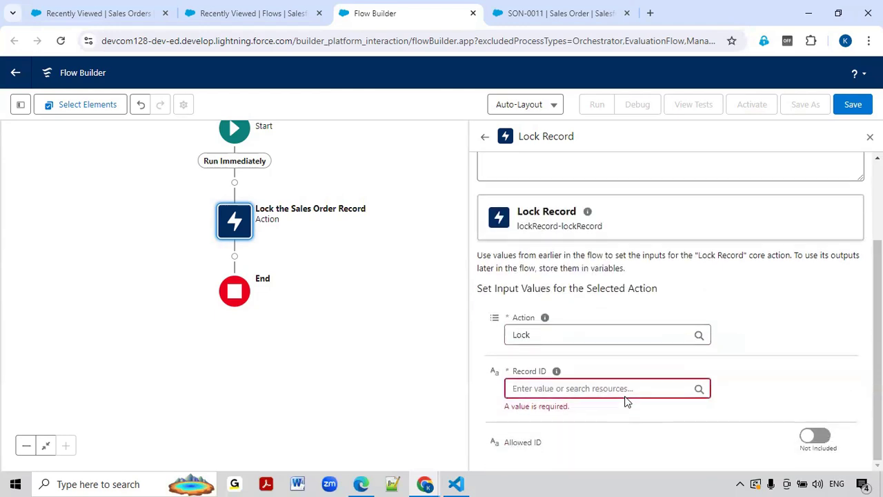
left_click(528, 390)
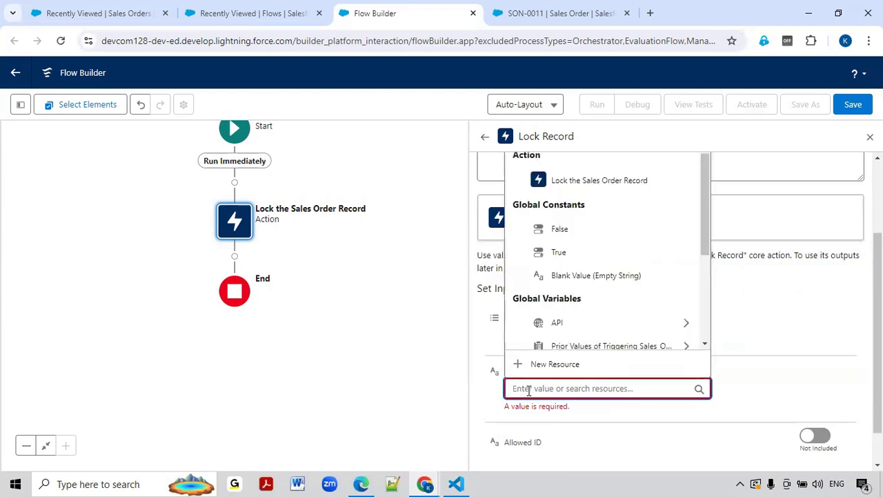
type("tr")
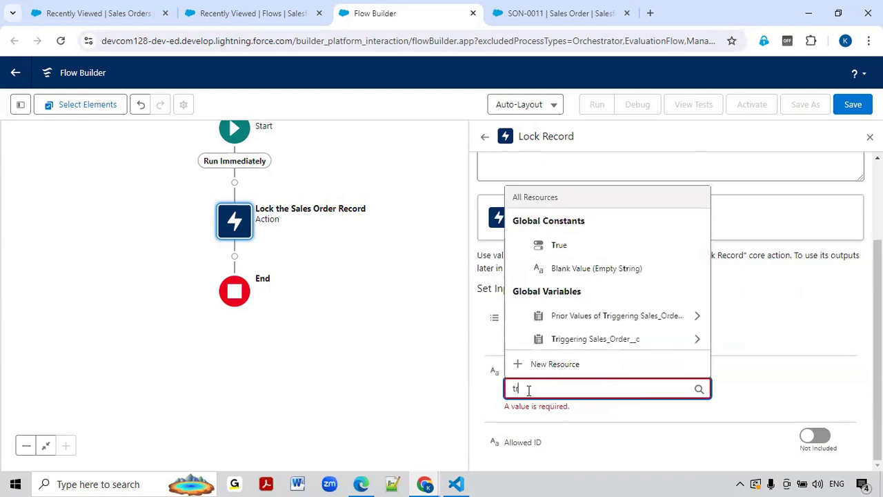
left_click(607, 339)
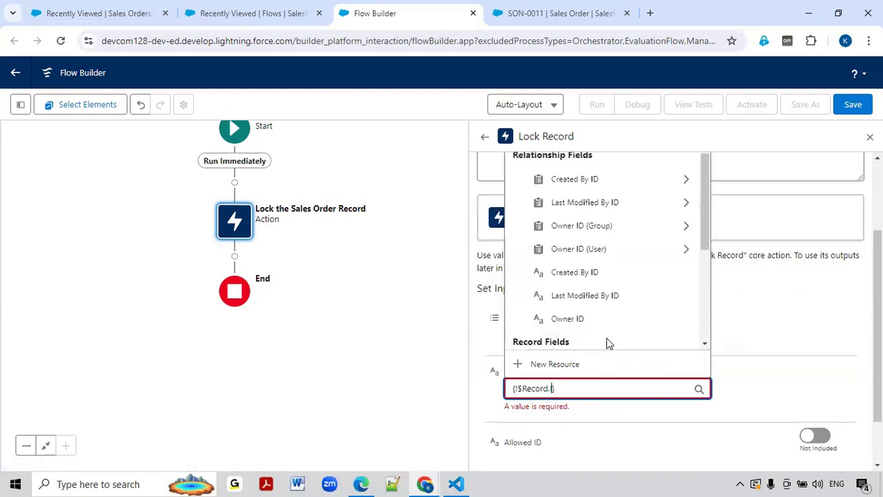
type("Id")
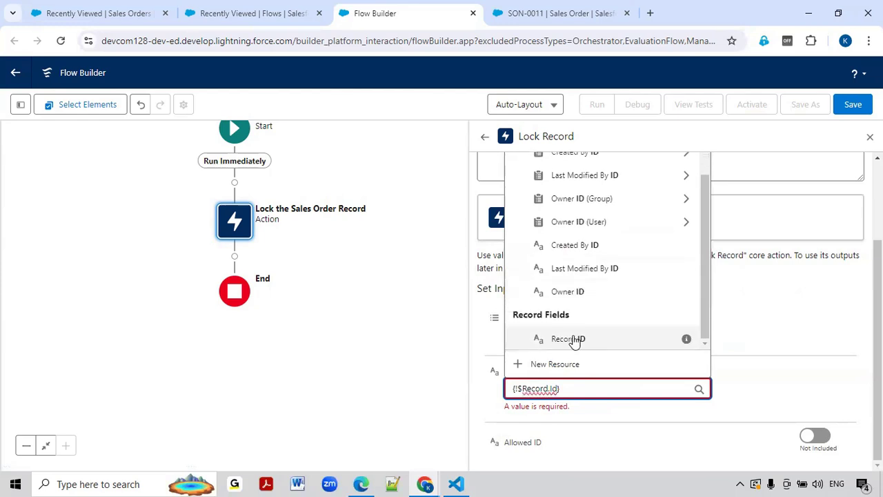
left_click(568, 339)
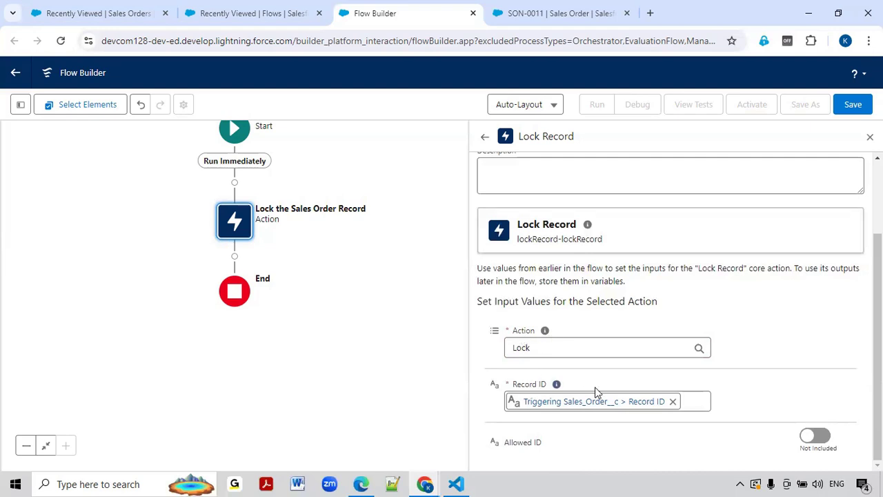
Save the flow with the label "Lock the Sales Order Record is Delivered" and activate it
left_click(855, 107)
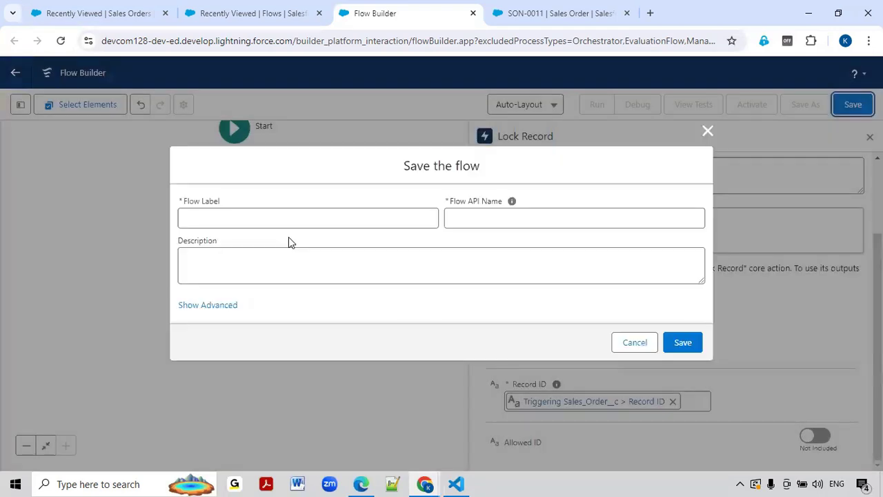
left_click(289, 219)
type("L")
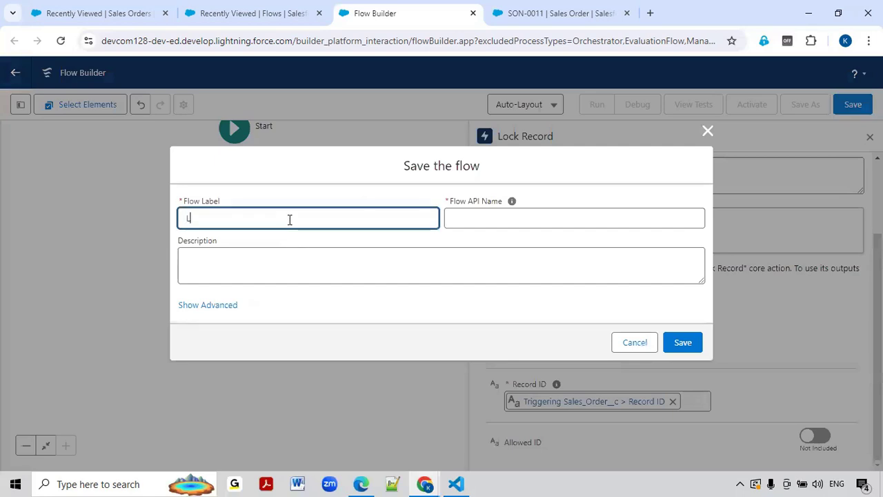
type("ock the Sales oOrder Record is Delivered")
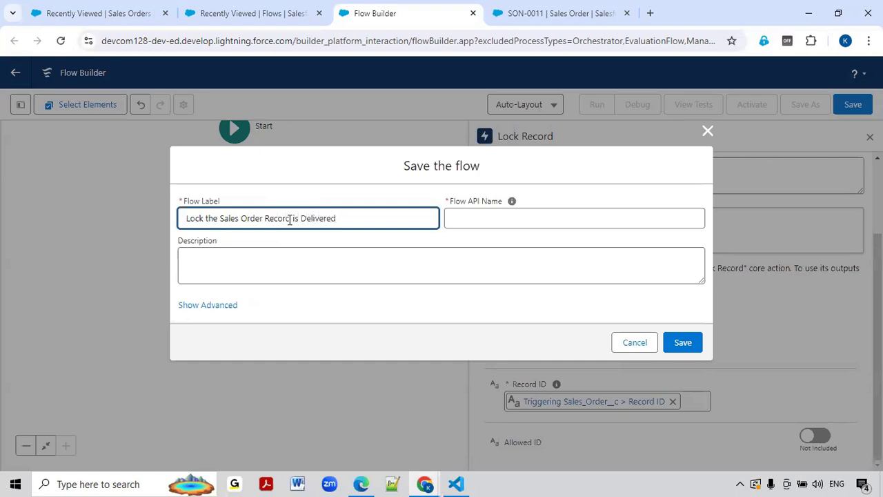
left_click(556, 219)
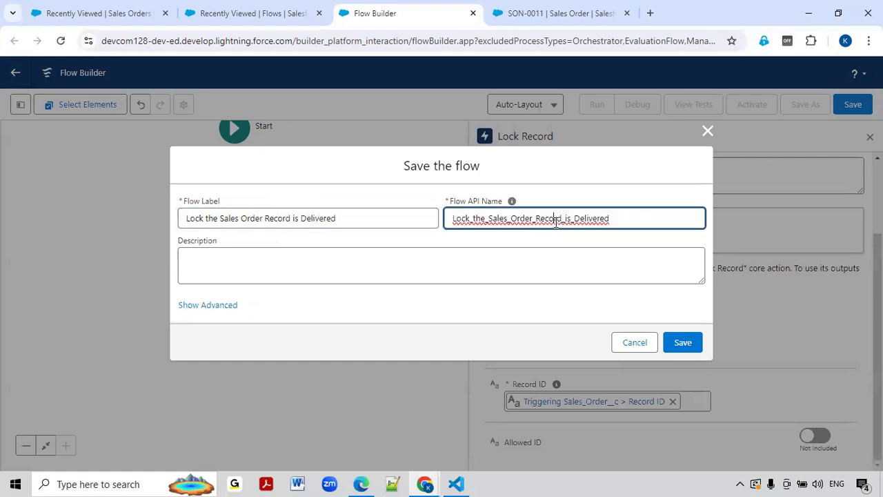
left_click(682, 350)
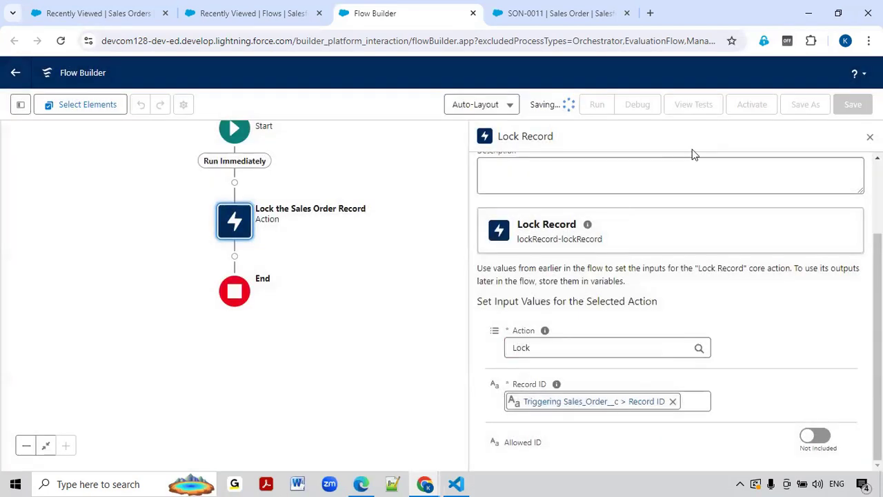
left_click(750, 106)
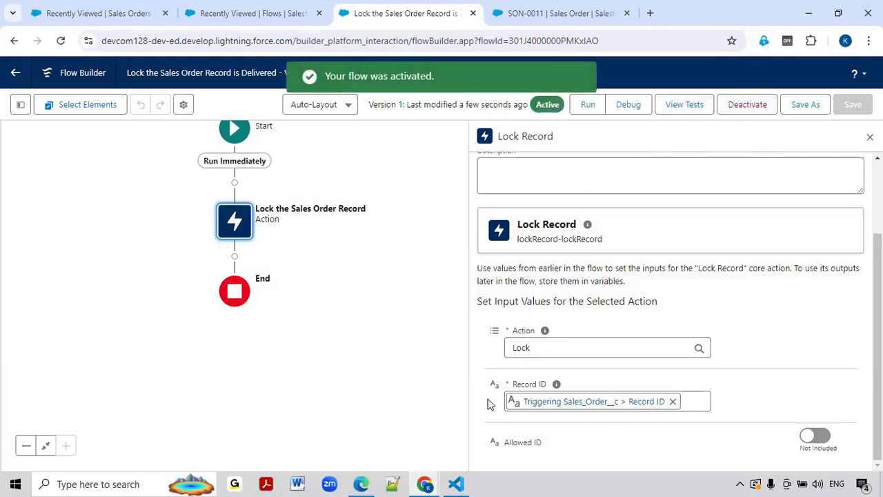
Switch to the incognito browser window, refresh the Sales Orders list and open a new sales order form
mouse_move(436, 482)
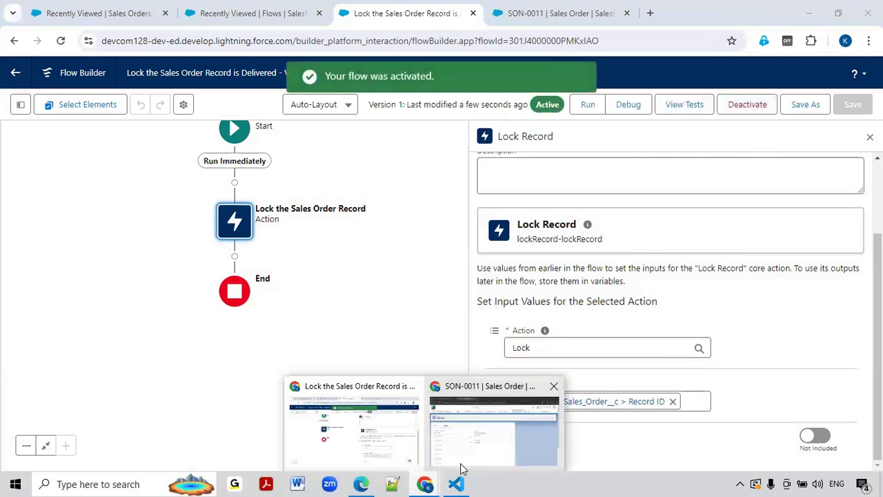
left_click(464, 461)
left_click(108, 17)
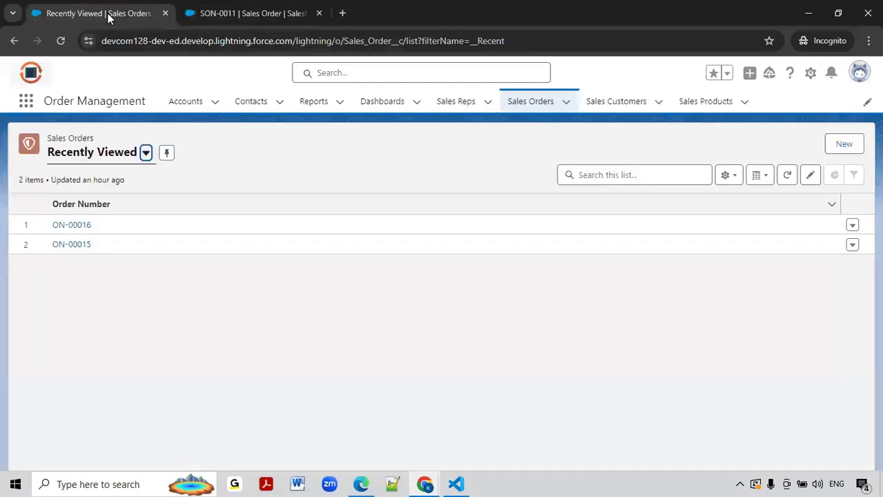
left_click(60, 41)
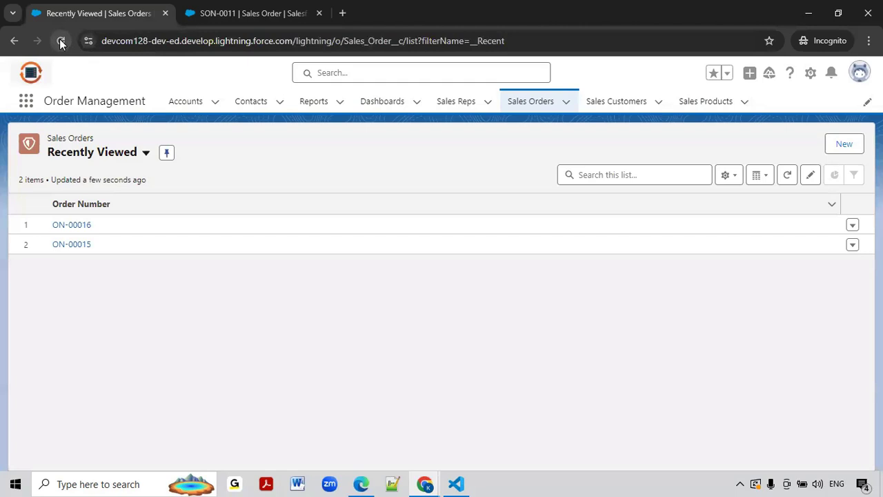
left_click(843, 143)
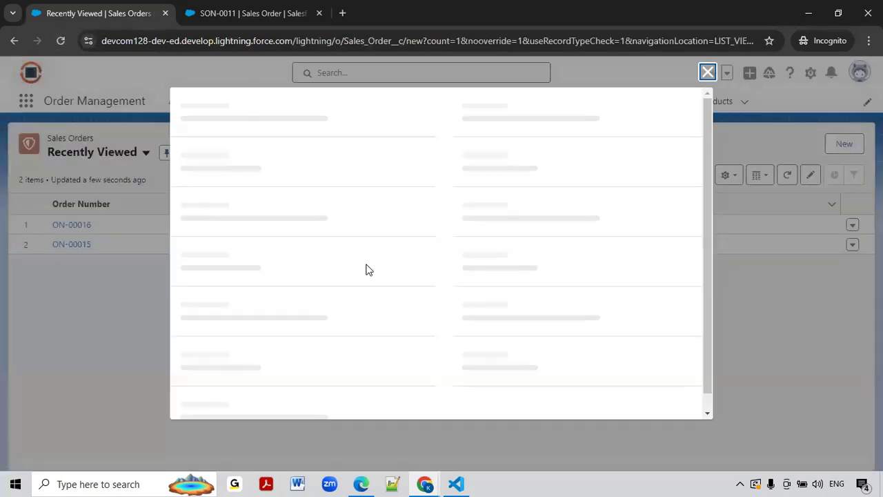
Create a sales order with the Order Status Order Placed and save it
left_click(262, 240)
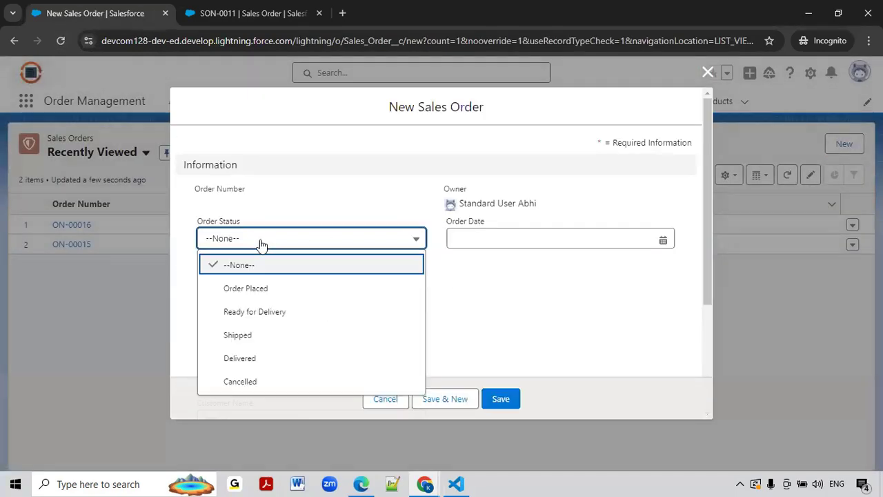
left_click(276, 290)
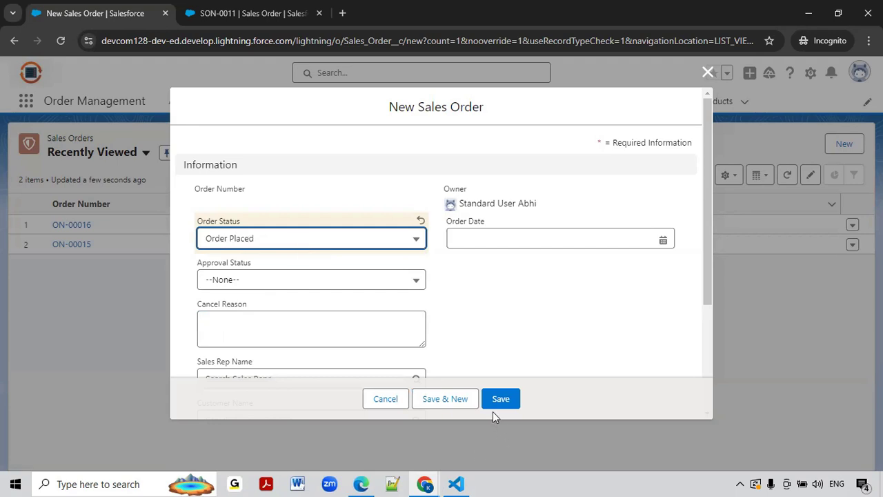
left_click(505, 397)
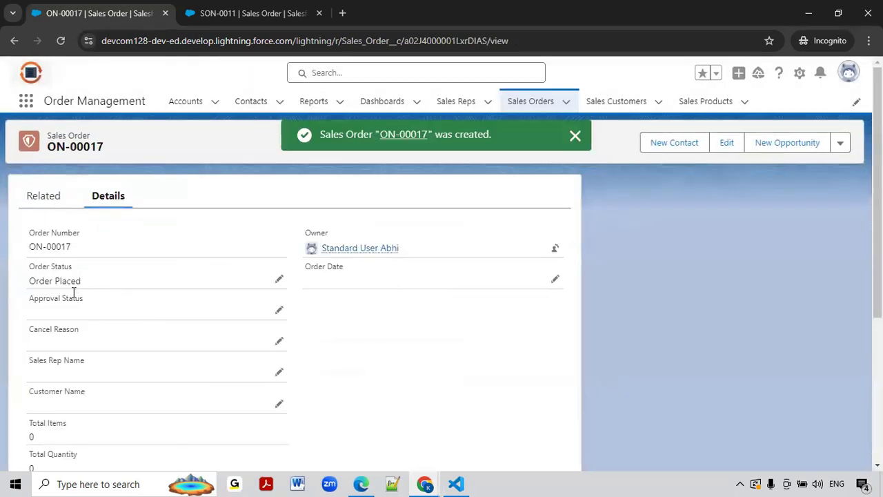
Change the new sales order's Order Status to Ready for Delivery and save the record
left_click(279, 279)
left_click(209, 312)
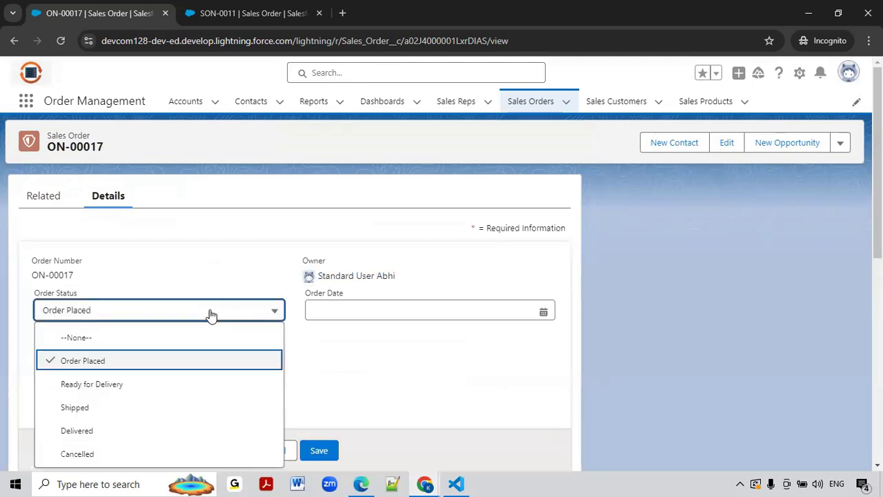
left_click(128, 384)
left_click(319, 451)
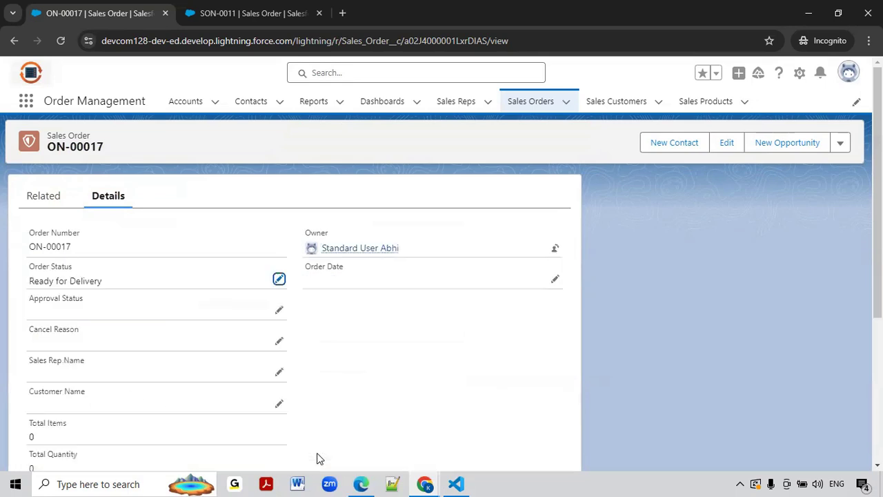
Set the sales order's Order Status to Delivered and save the record
left_click(279, 279)
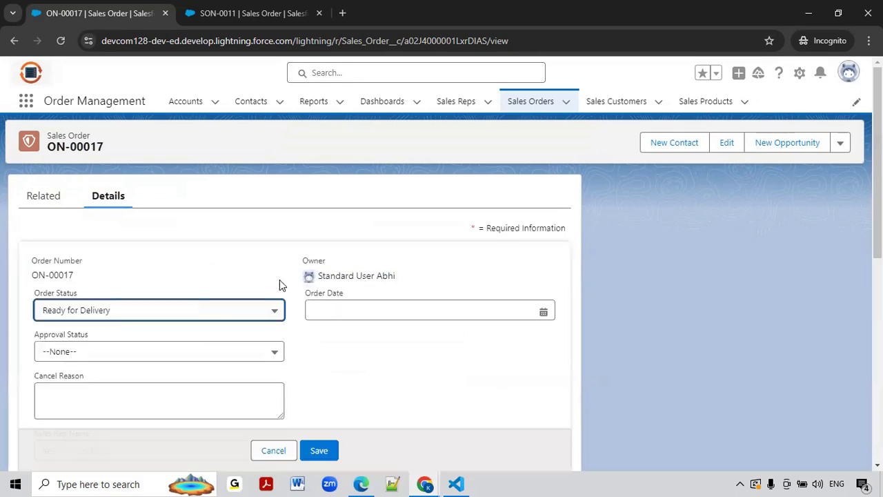
left_click(201, 309)
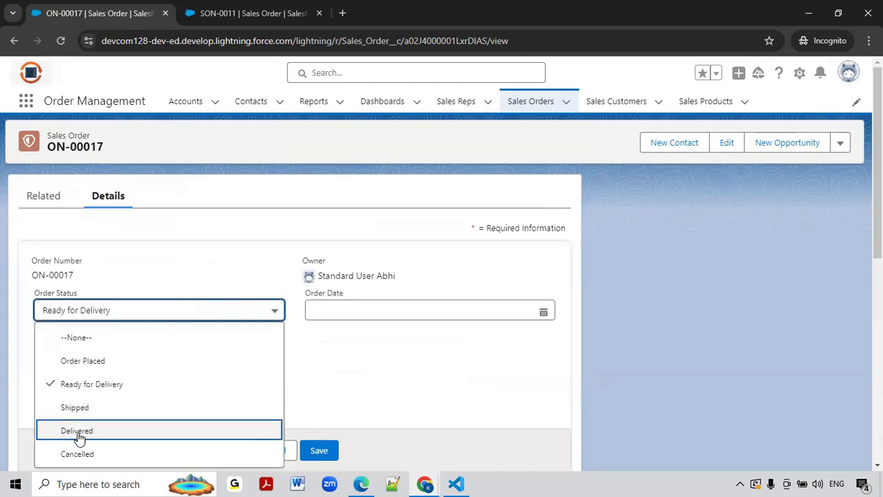
left_click(116, 431)
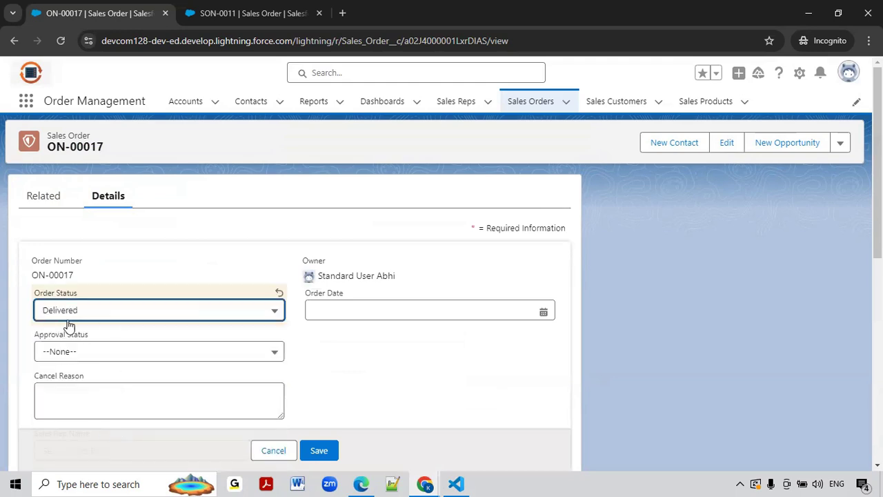
left_click(314, 452)
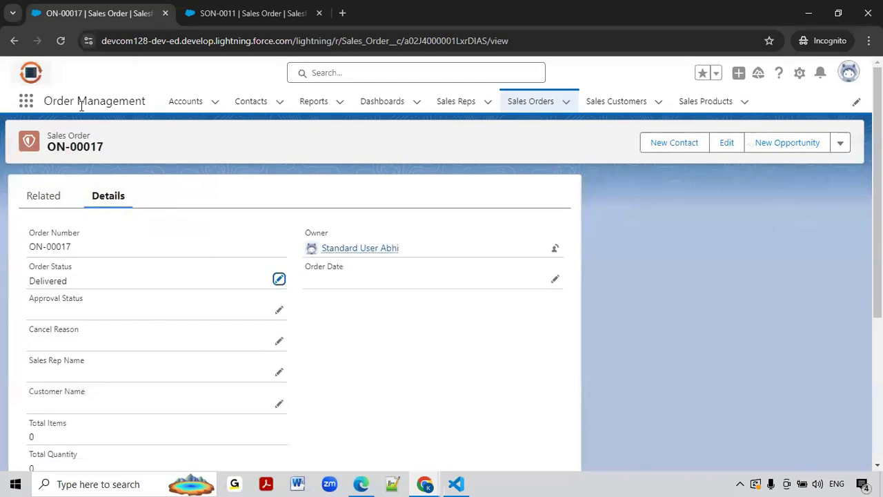
Try to save the delivered sales order with the Approval Status Approved, read the resulting message and cancel the edit
left_click(278, 279)
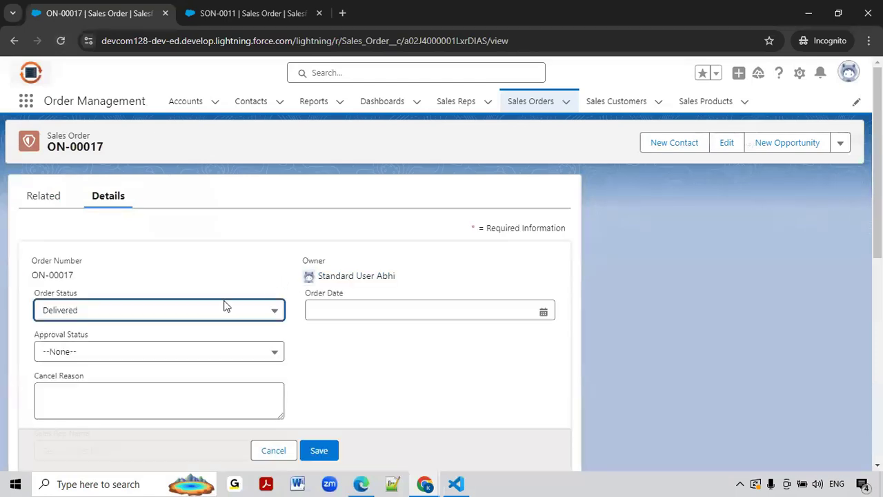
left_click(211, 310)
left_click(211, 310)
left_click(227, 354)
left_click(164, 427)
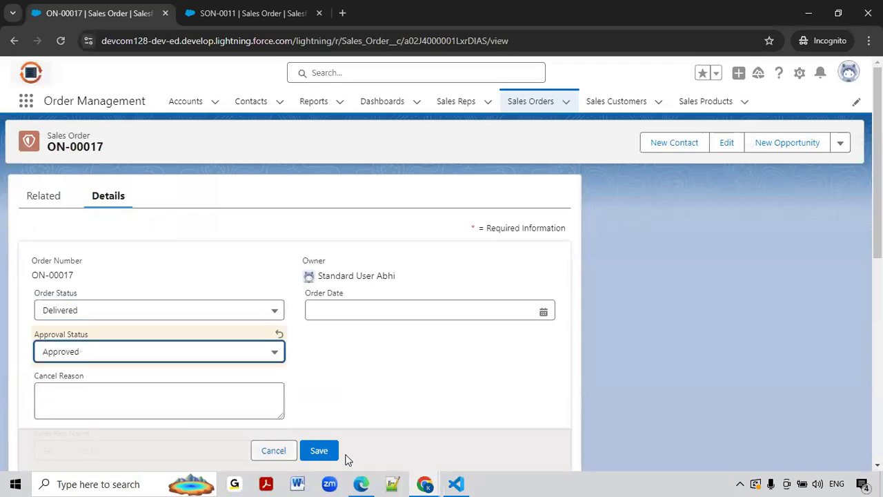
left_click(329, 454)
left_click_drag(185, 407, 310, 416)
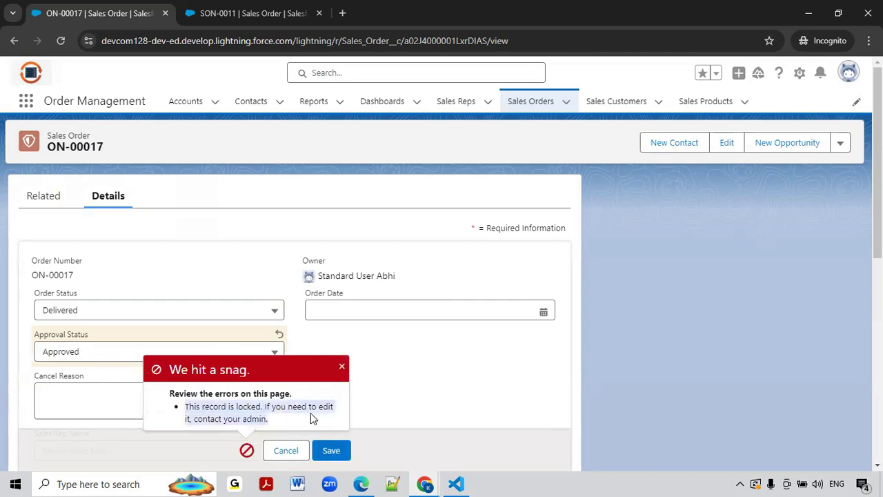
left_click(311, 412)
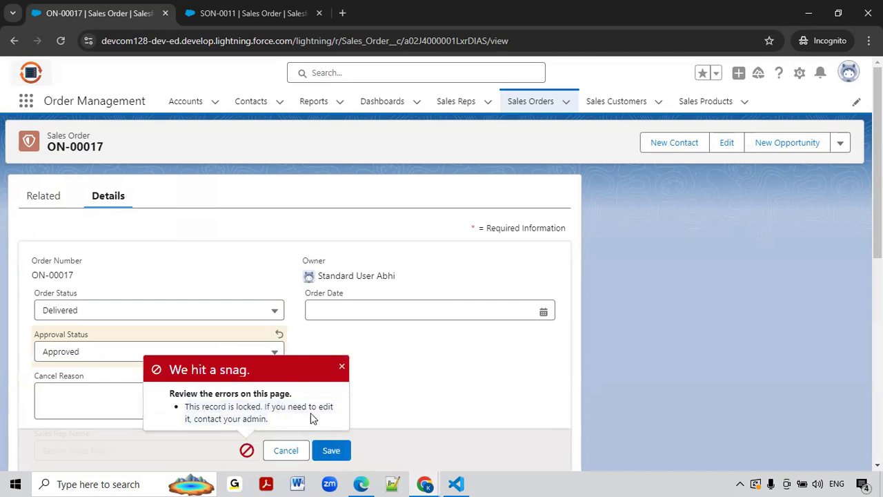
left_click(342, 367)
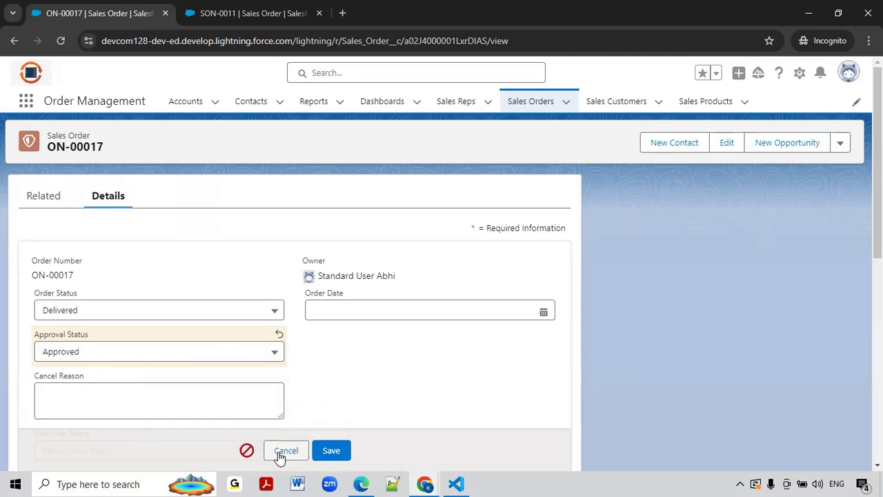
left_click(283, 452)
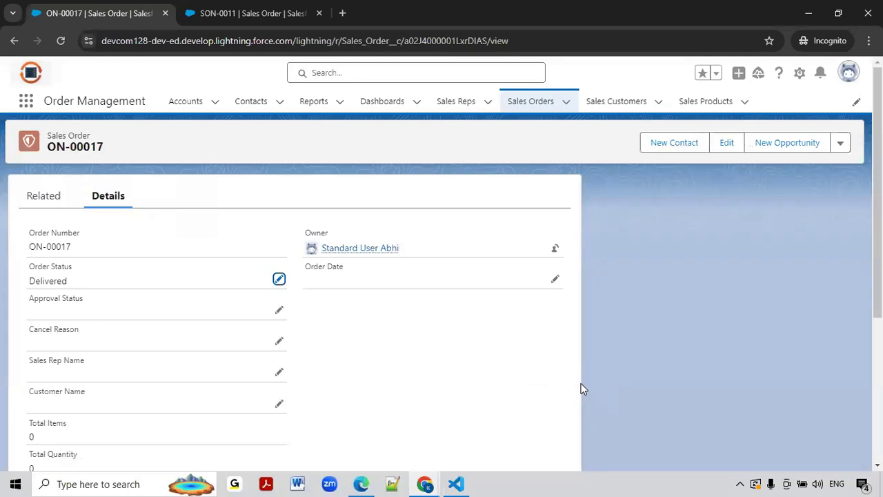
Switch to the regular browser window and create a new Screen Flow from scratch, checking the SON-0011 sales order page for reference
left_click(430, 482)
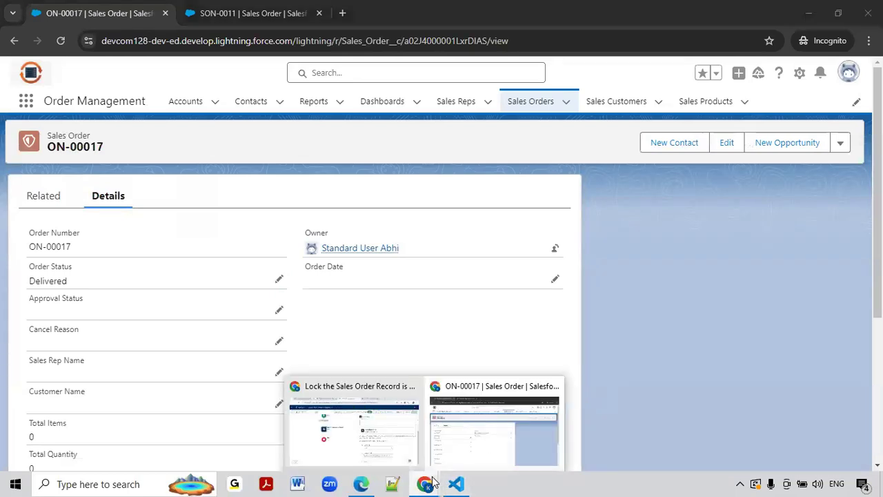
left_click(372, 457)
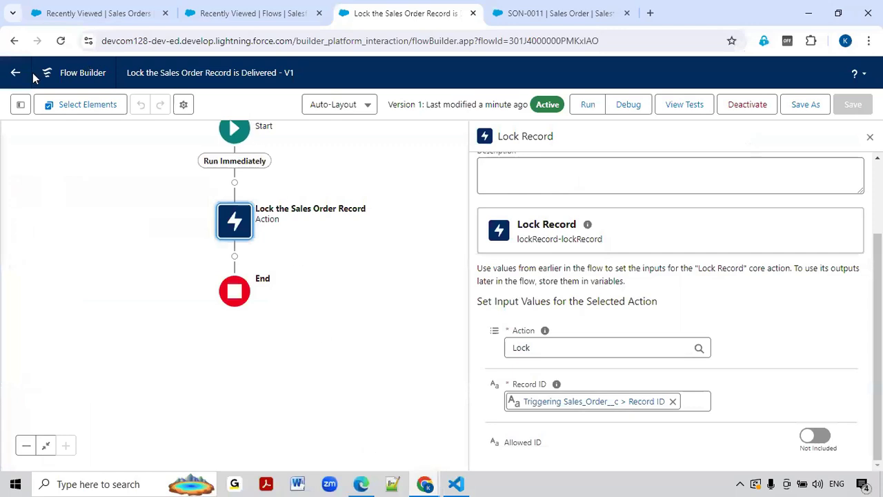
left_click(241, 13)
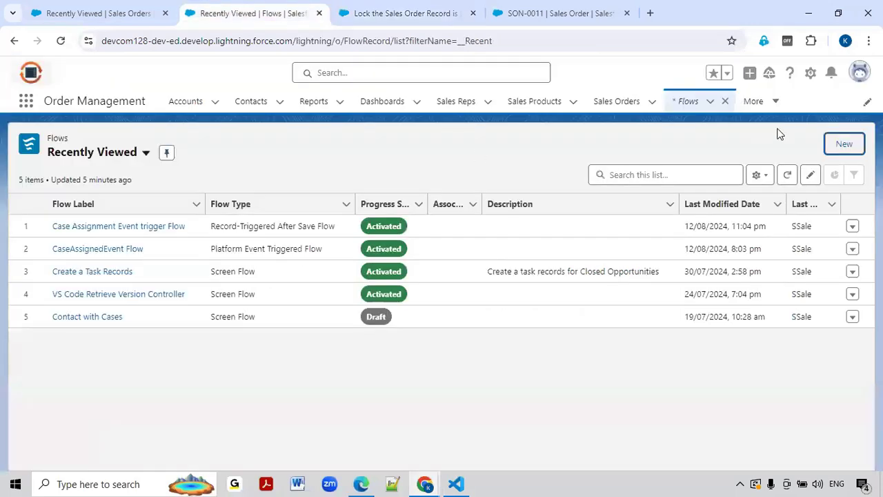
left_click(845, 144)
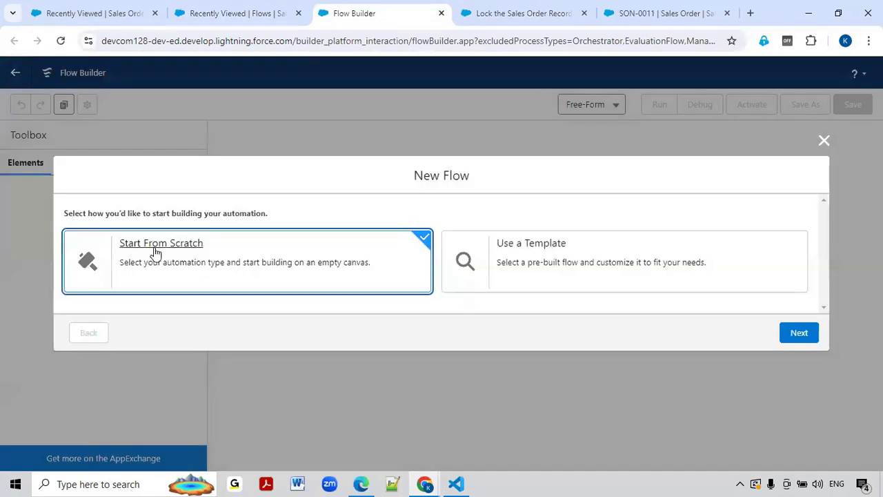
left_click(800, 336)
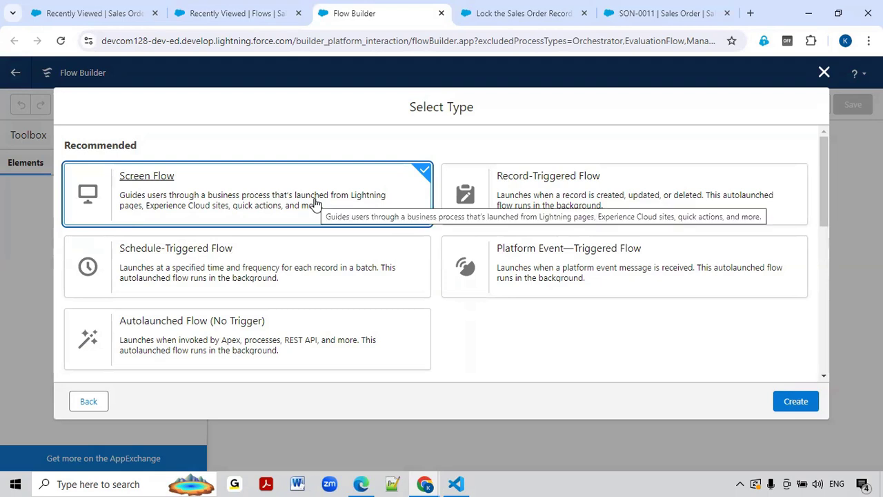
left_click(237, 13)
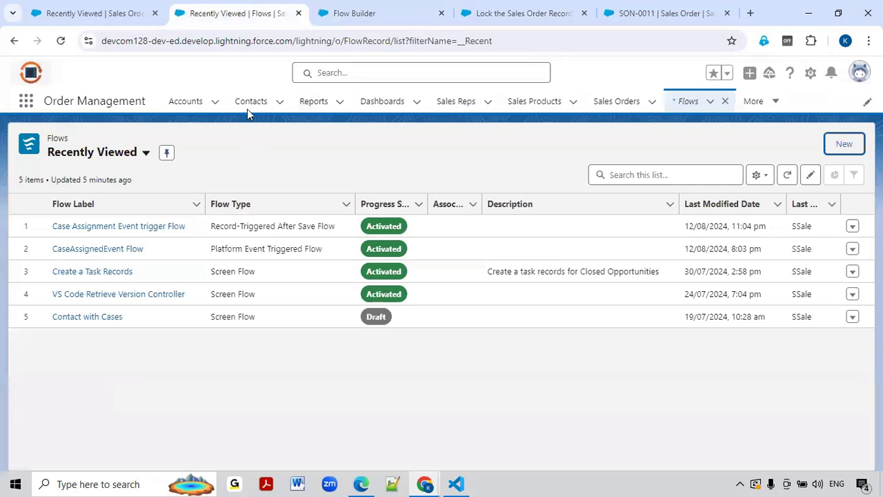
left_click(614, 13)
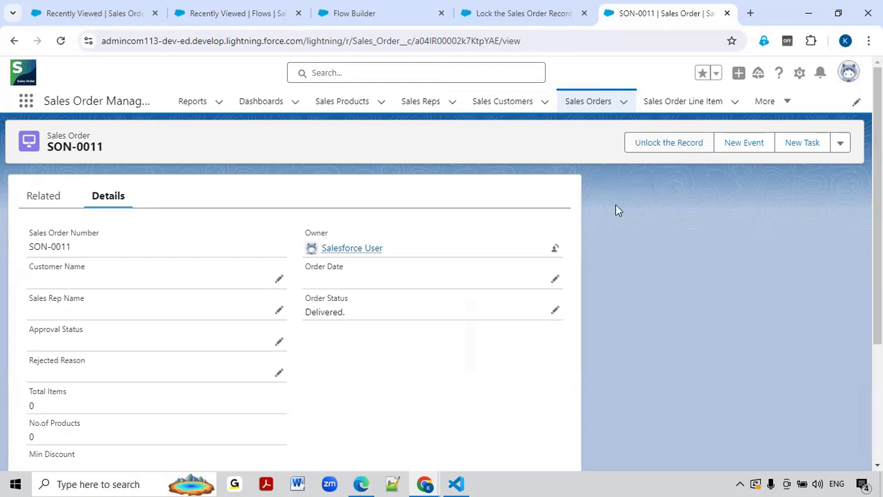
left_click(519, 22)
left_click(419, 18)
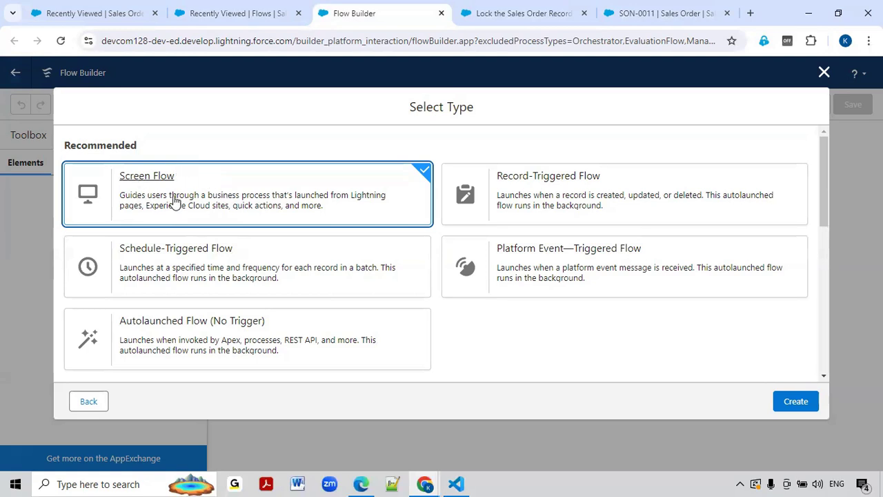
left_click(796, 405)
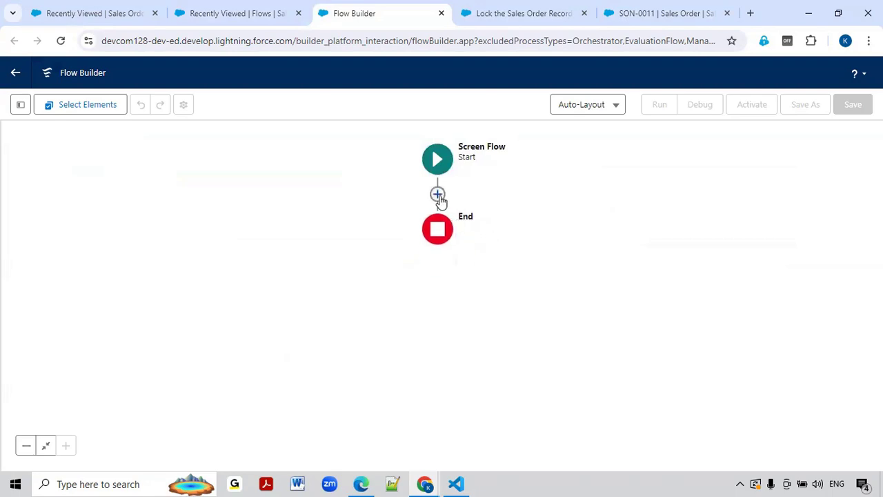
Add a Lock Record action between the Start and End of the screen flow
left_click(437, 195)
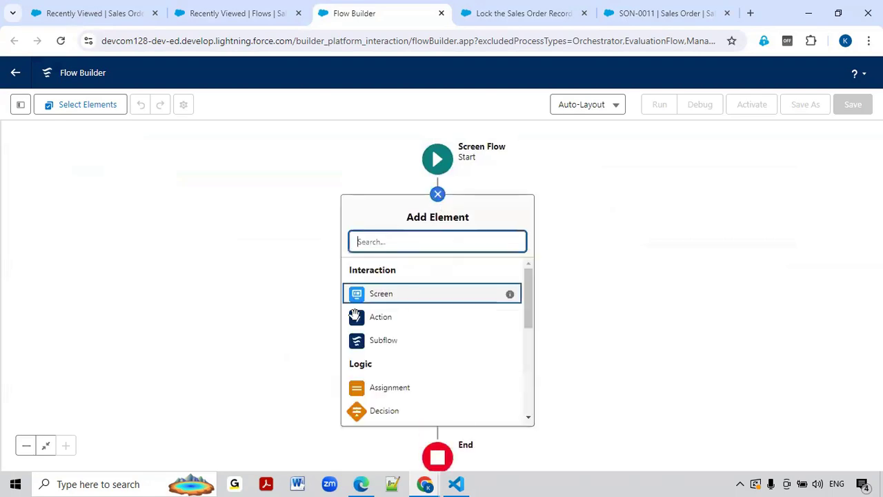
left_click(374, 322)
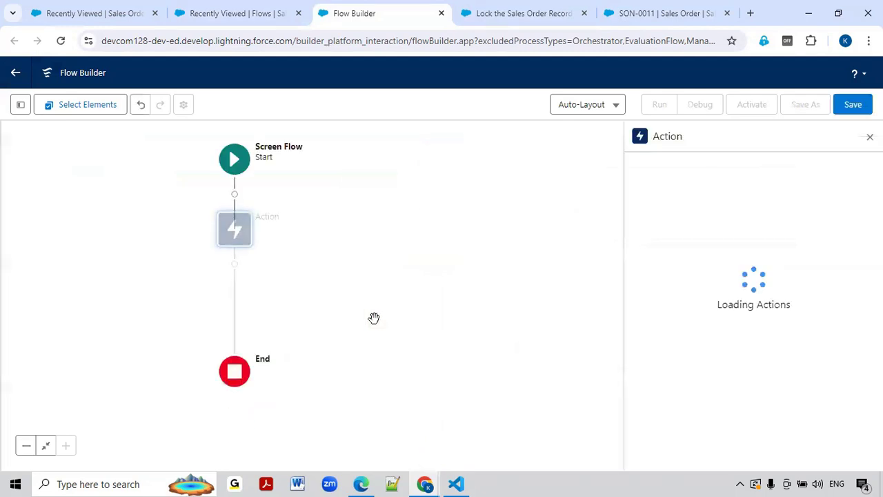
left_click(669, 198)
type("Lock")
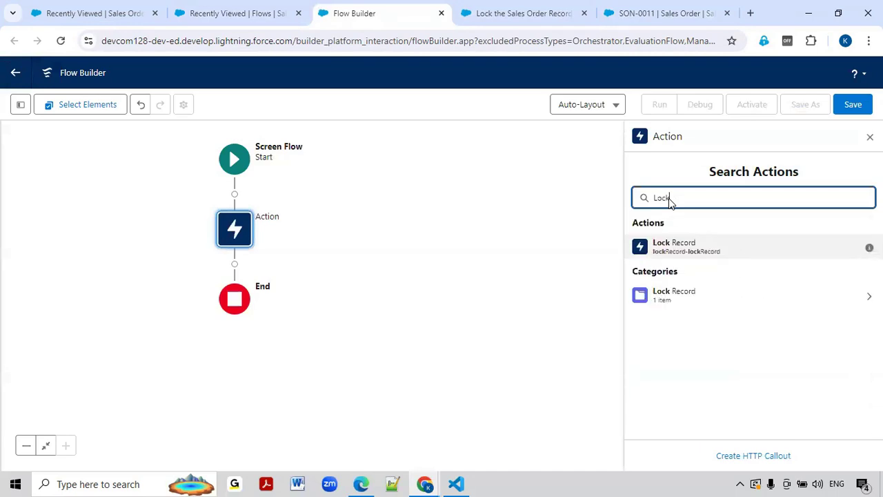
left_click(670, 247)
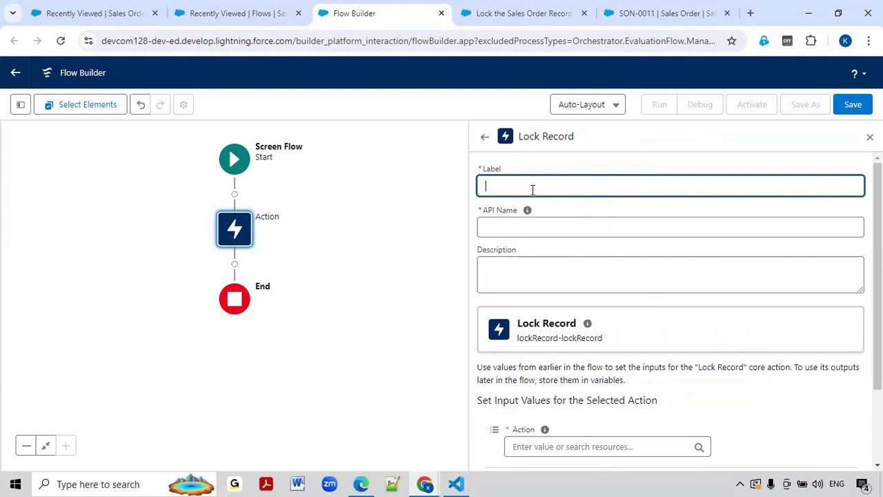
Label the action "Unlock the Sales Order Record" and set its Action input value to Unlock
type("Unlock the Sales Order Record")
left_click(534, 226)
scroll(539, 256, "down", 2)
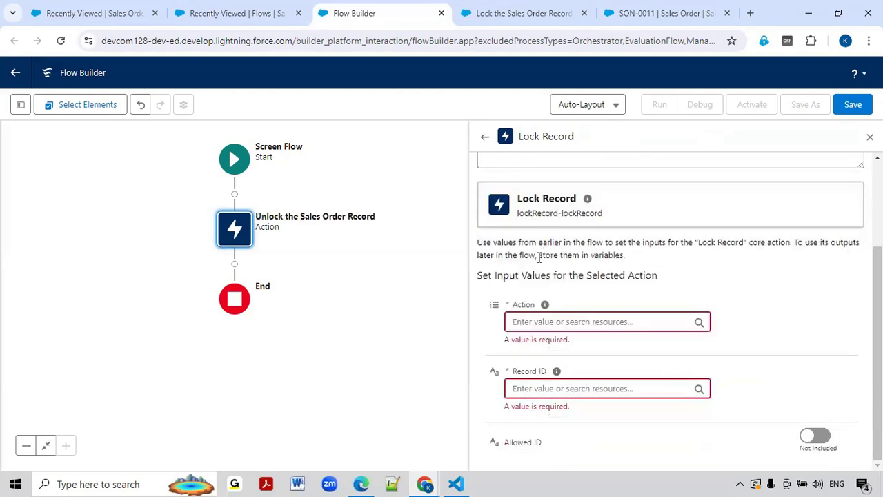
left_click(514, 322)
type("Unlock")
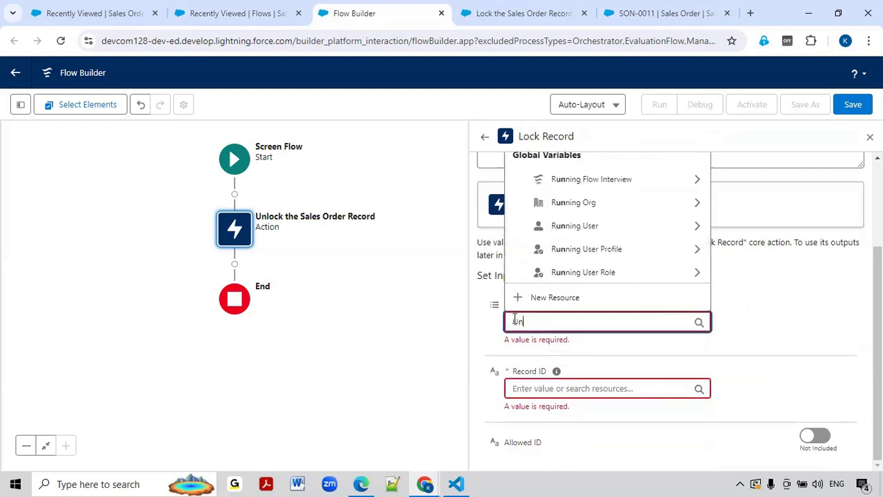
left_click(636, 351)
mouse_move(544, 320)
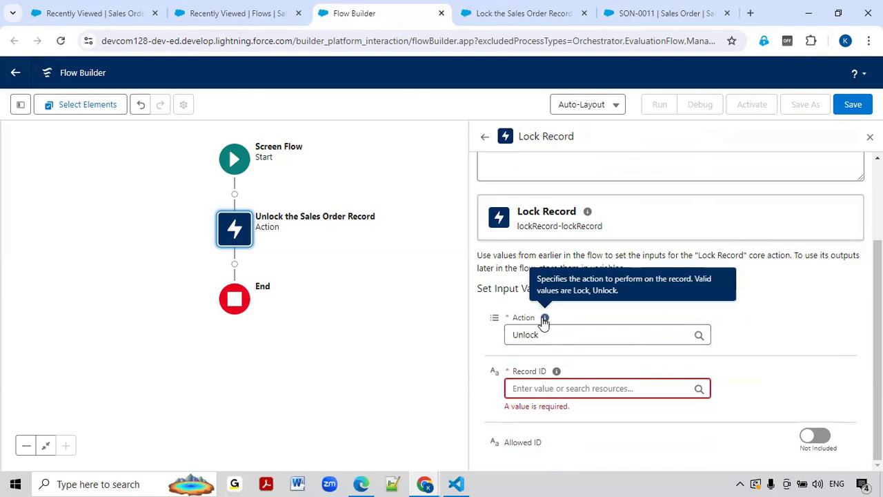
Create a Text variable recordId, available for input, as the Record ID of the unlock action and finish the action's configuration
left_click(527, 388)
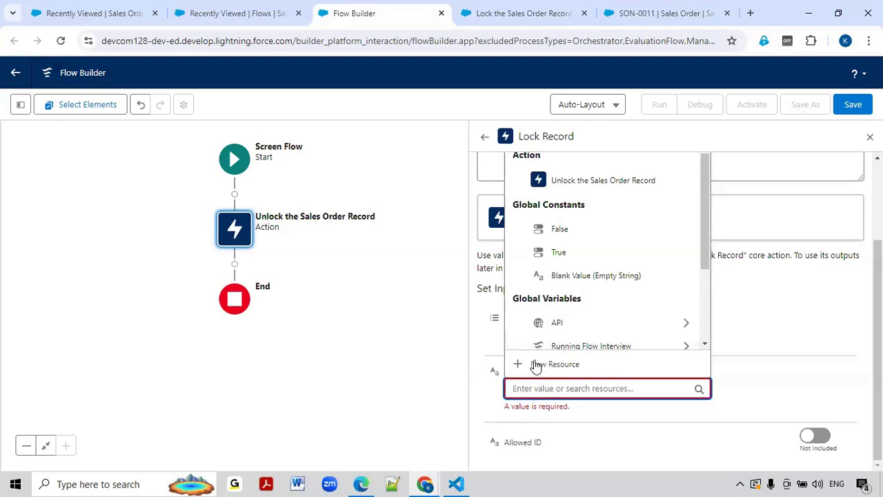
left_click(555, 366)
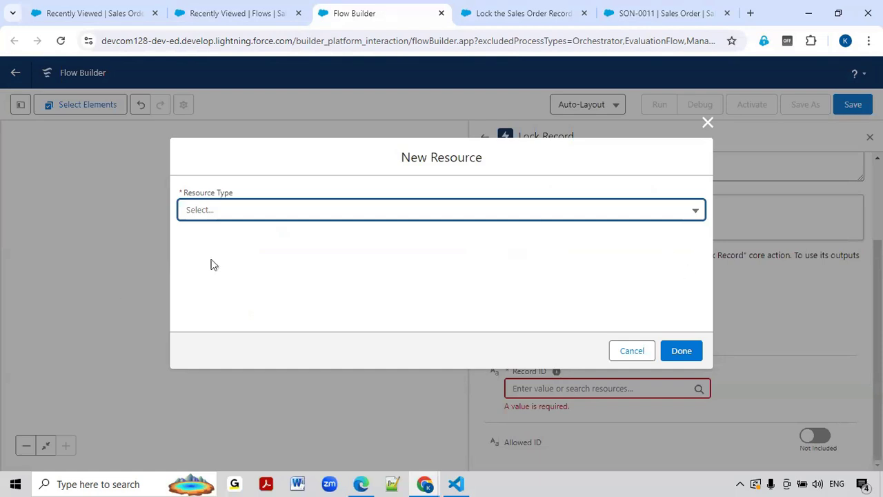
left_click(221, 215)
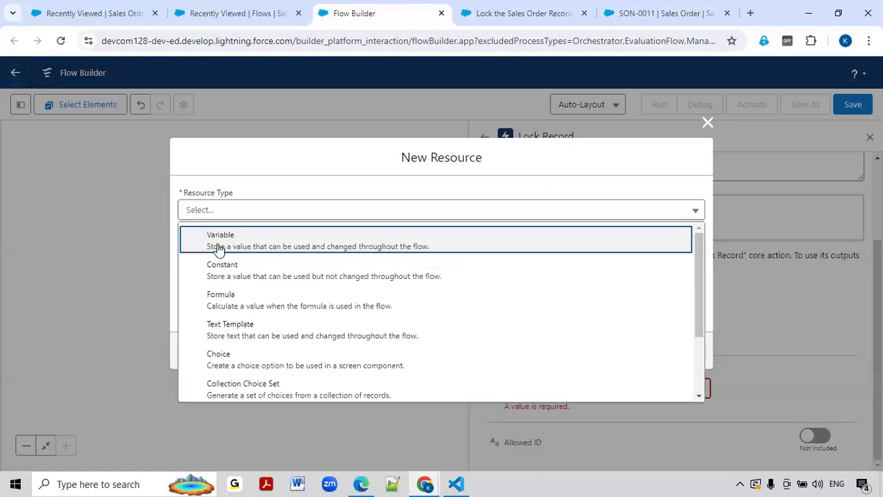
left_click(218, 247)
left_click(222, 236)
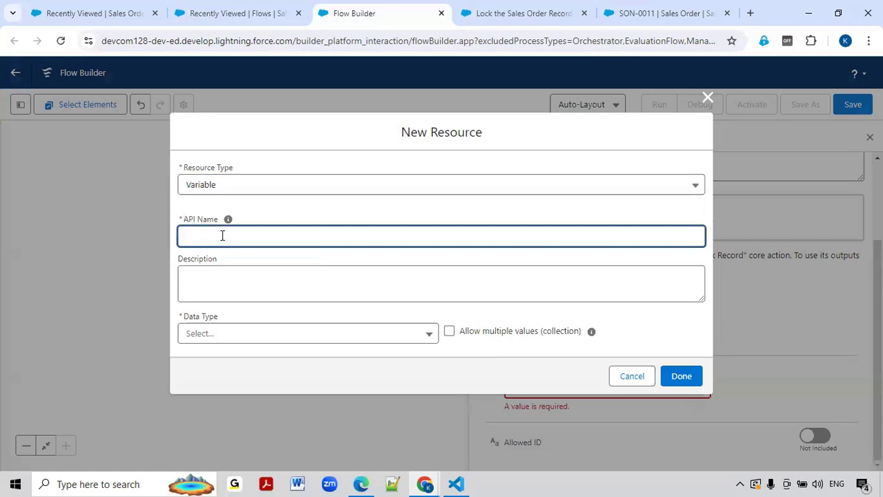
type("recordId")
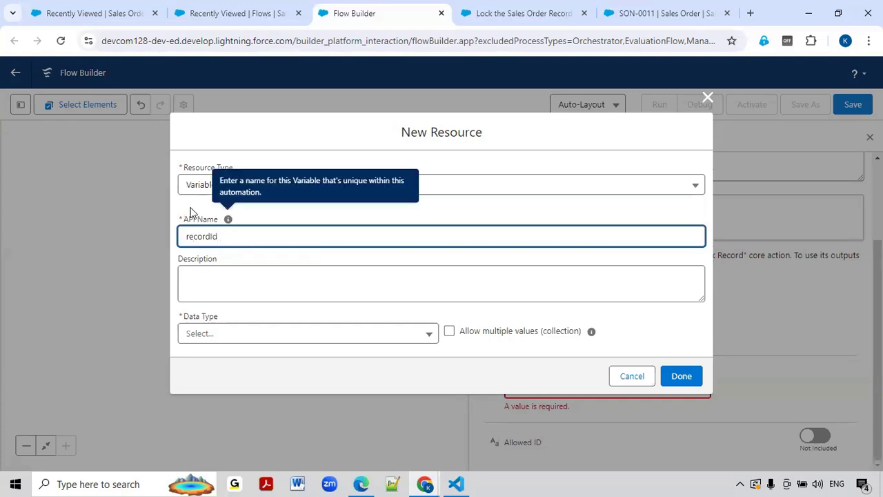
left_click(211, 336)
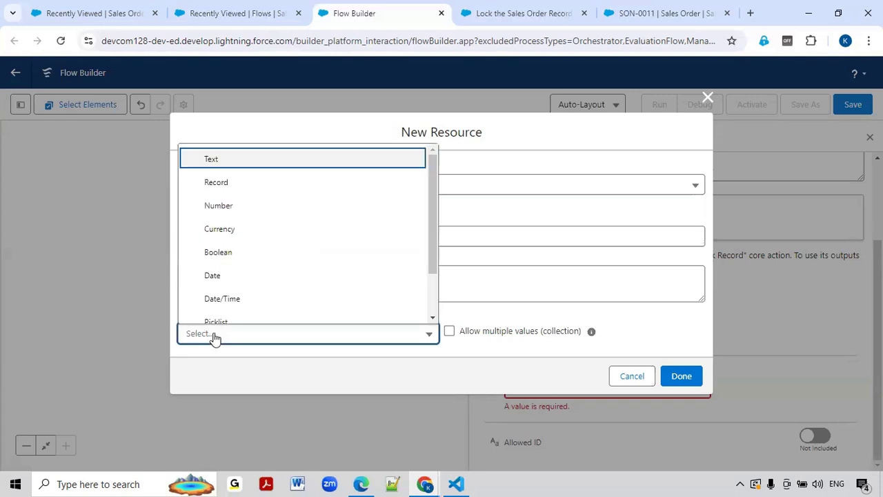
left_click(227, 160)
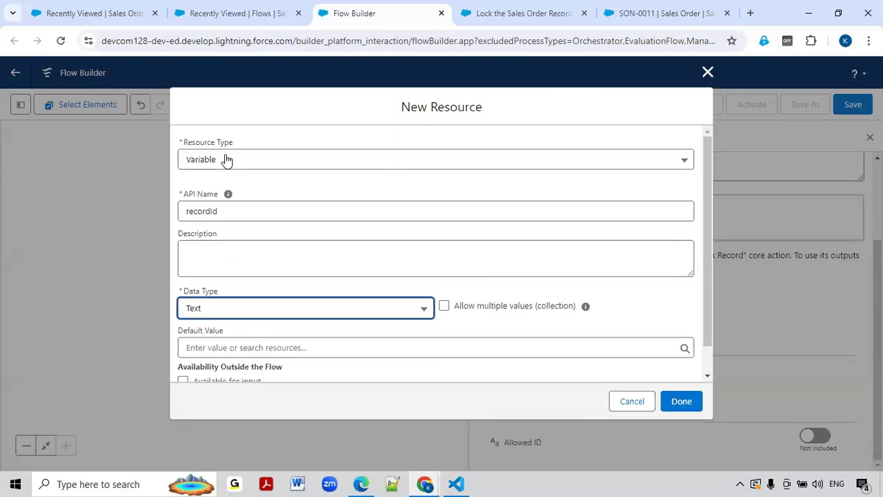
scroll(238, 272, "down", 2)
left_click(183, 353)
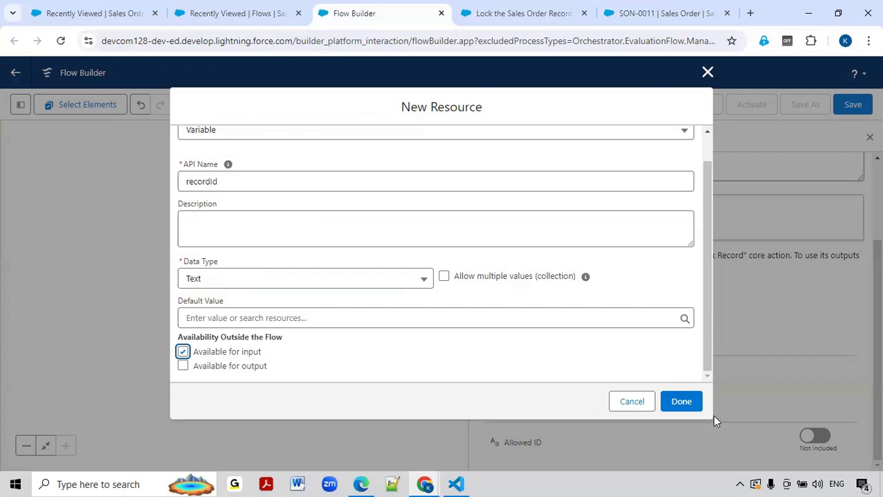
left_click(692, 403)
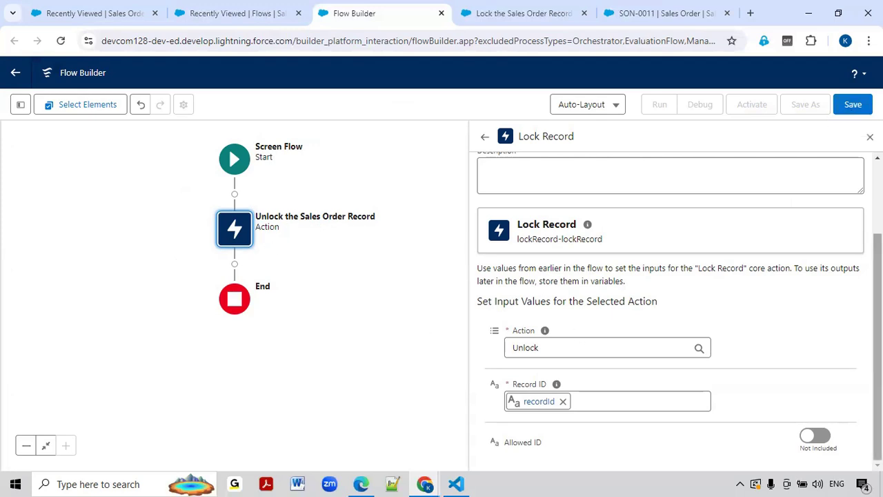
left_click(870, 136)
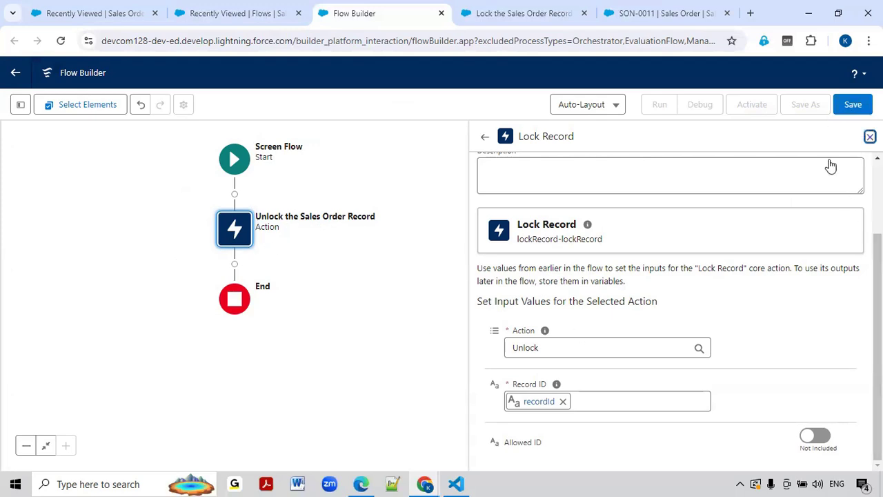
Add a Screen element between the unlock action and End, labelled "Unlock Message Screen"
left_click_drag(396, 290, 467, 310)
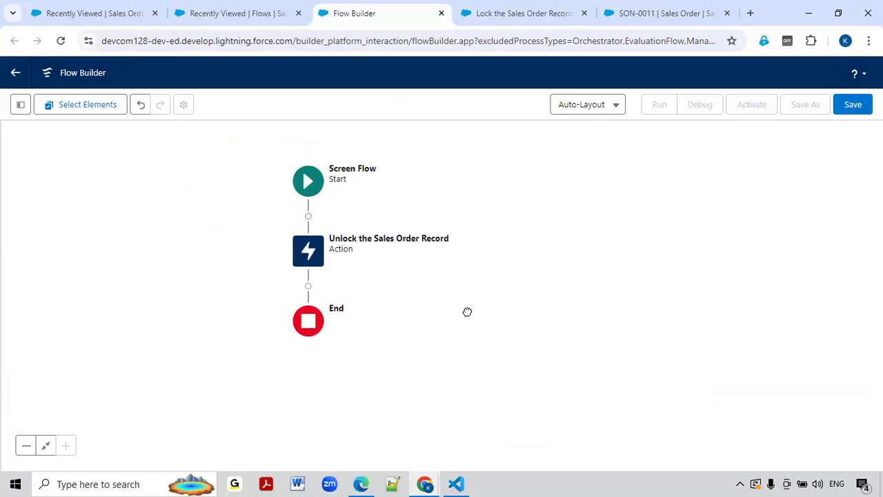
left_click(309, 286)
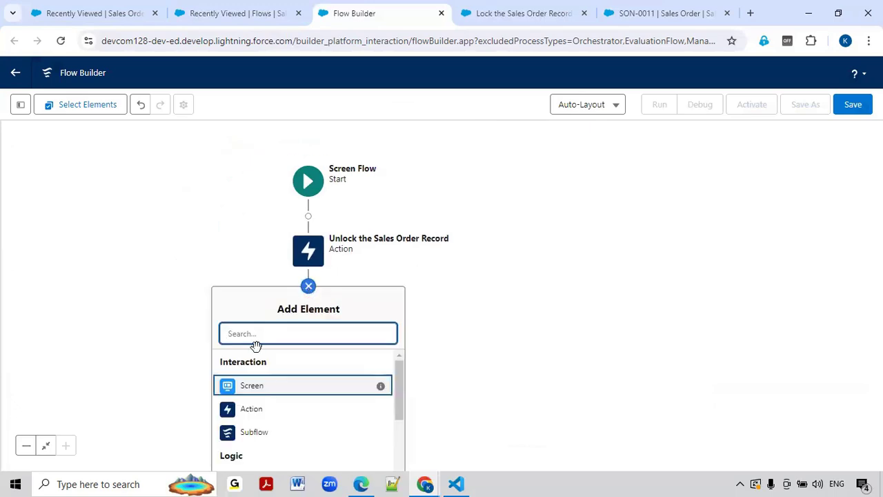
left_click(251, 386)
left_click(669, 215)
type("Unlock Message Screen")
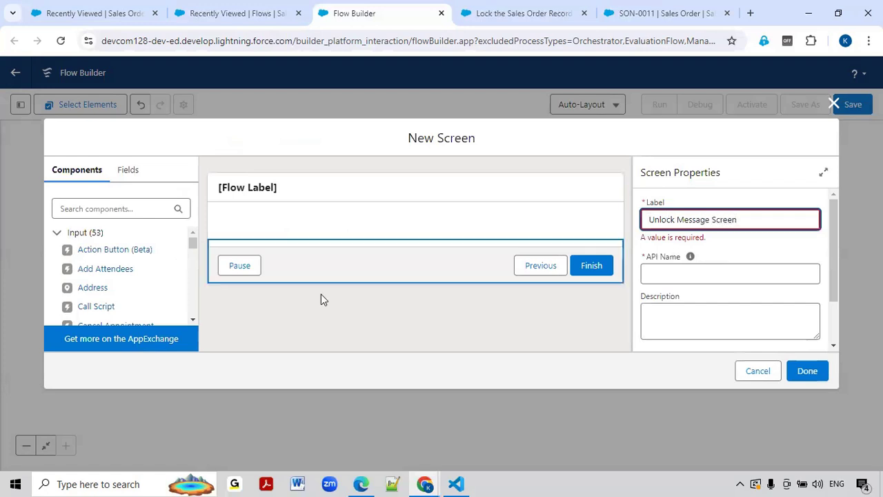
Place a Display Text component on the screen with the API name displayUnlockRecordMessage
left_click(107, 209)
type("disp")
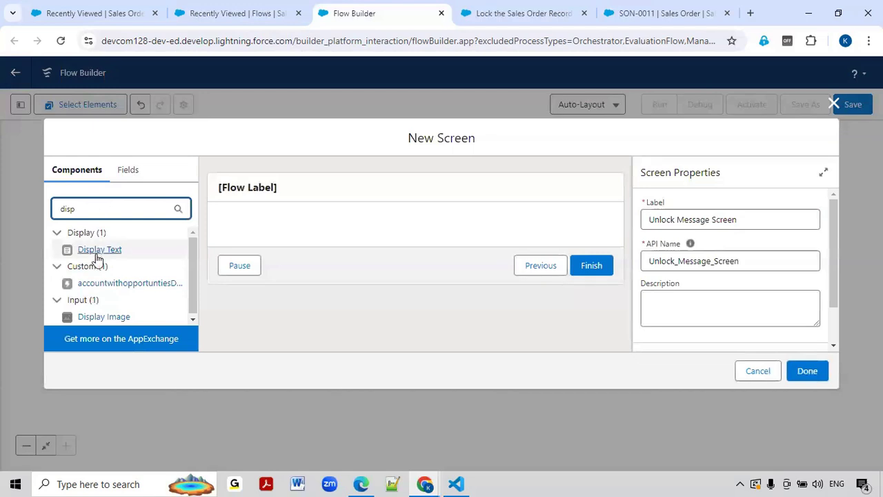
left_click_drag(95, 251, 292, 239)
left_click(656, 219)
type("display")
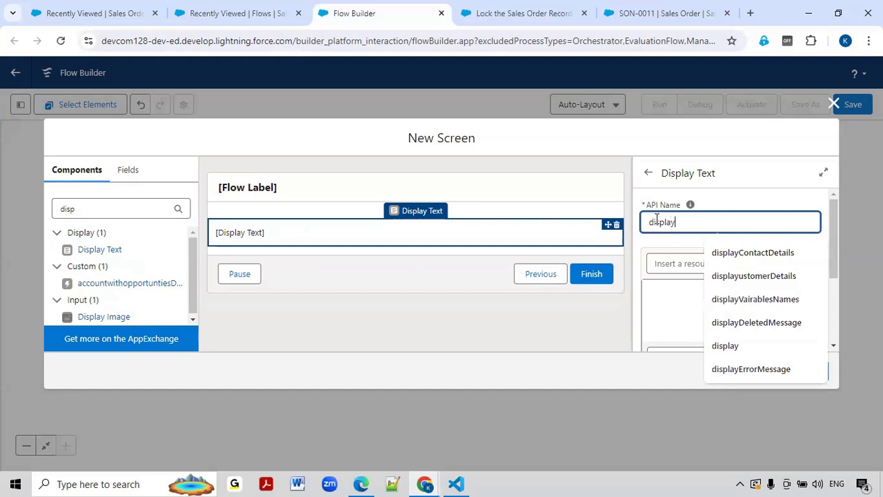
type("Unl")
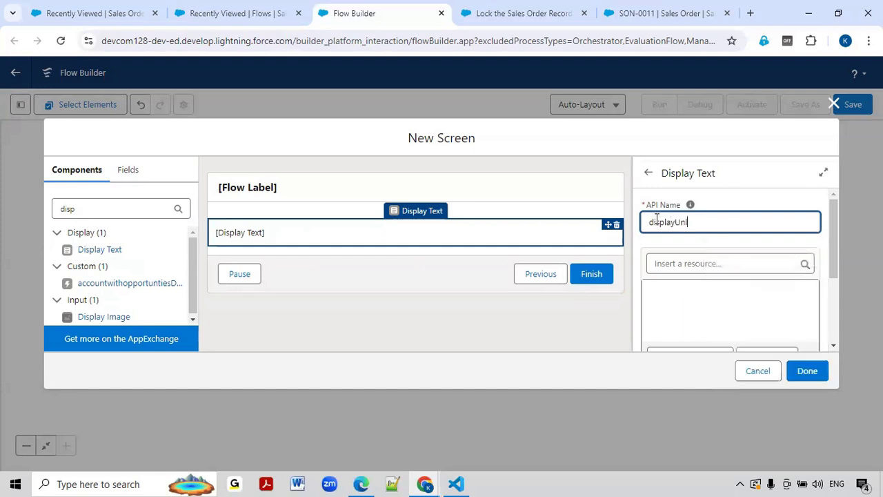
type("ockRecordMessage")
Enter "Successfully Unlocked the Record!!" as the content of the Display Text component
left_click(663, 310)
type("S")
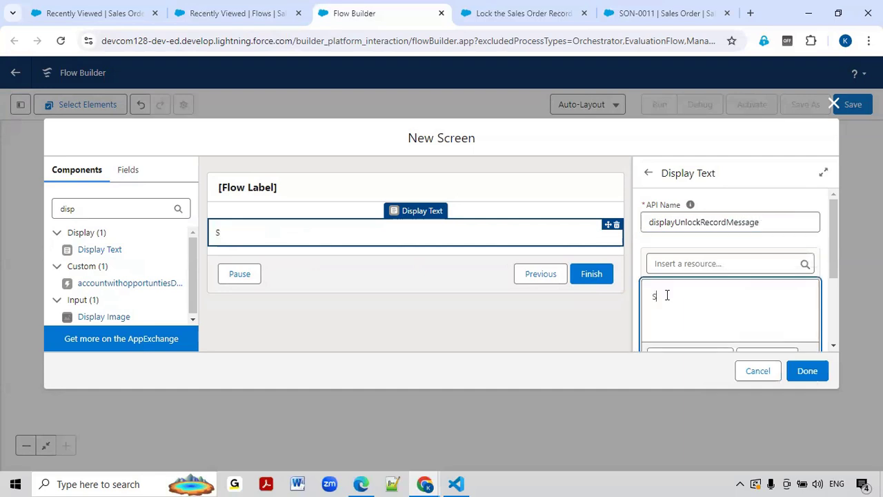
type("uccessfully Unlocke")
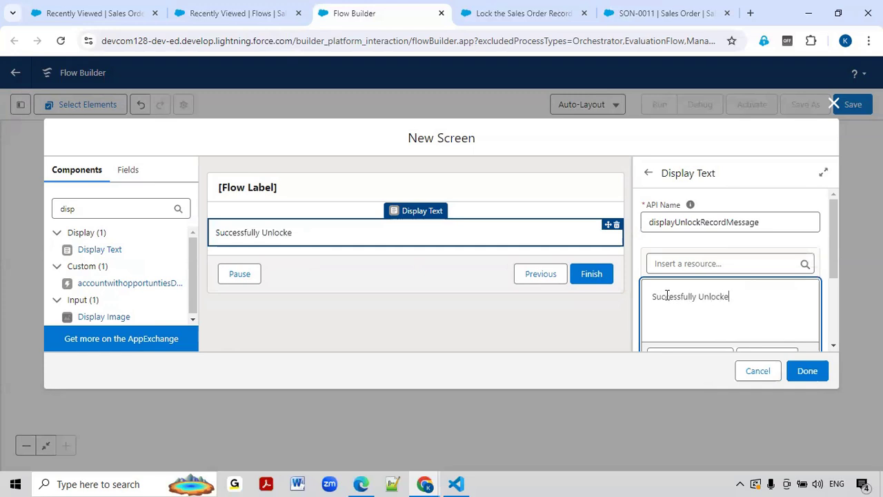
type("d the Record!!")
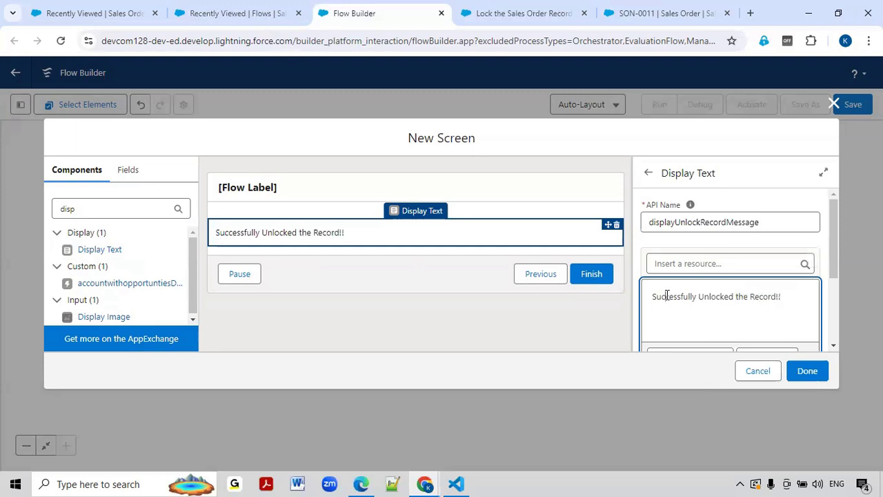
Center the whole message text, make it bold and color it blue (#2160F4)
triple_click(667, 295)
scroll(690, 304, "down", 1)
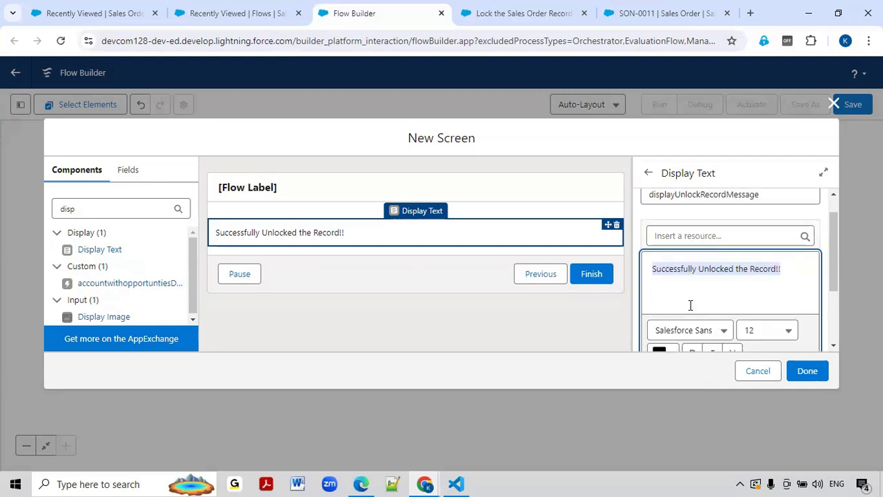
scroll(690, 305, "down", 2)
left_click(759, 280)
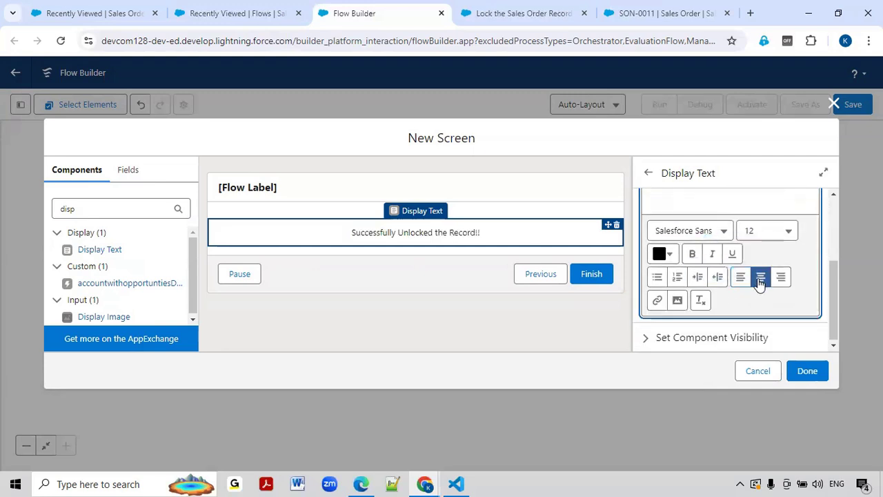
scroll(760, 282, "up", 2)
left_click(693, 320)
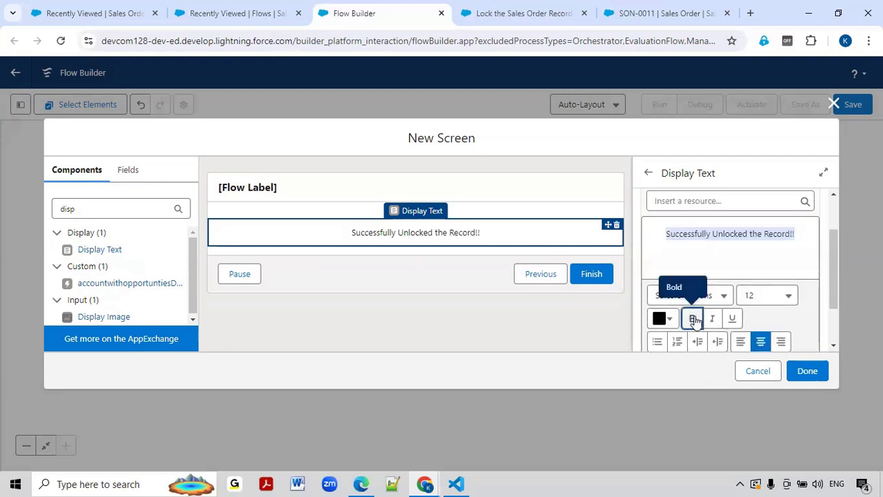
left_click(669, 320)
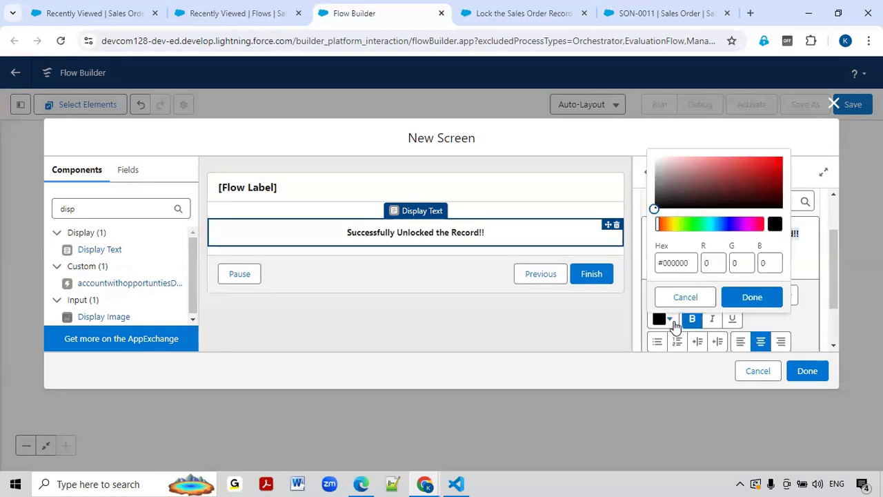
left_click(722, 224)
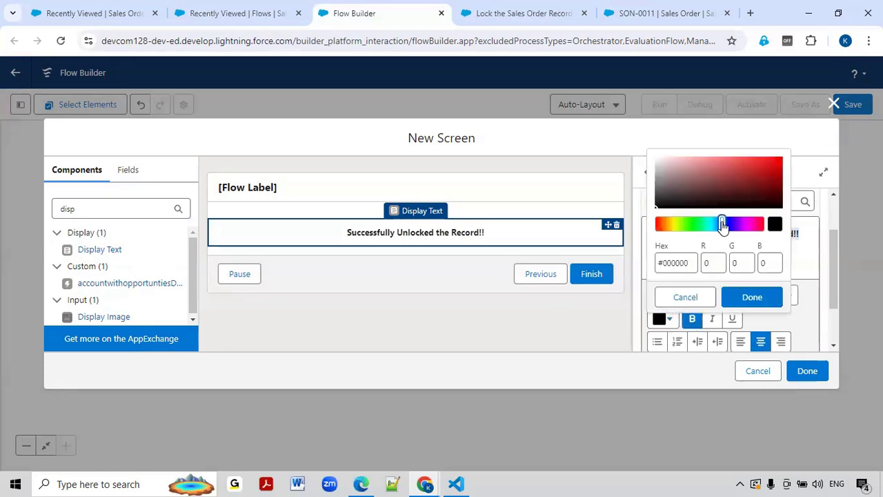
left_click(774, 169)
left_click(765, 160)
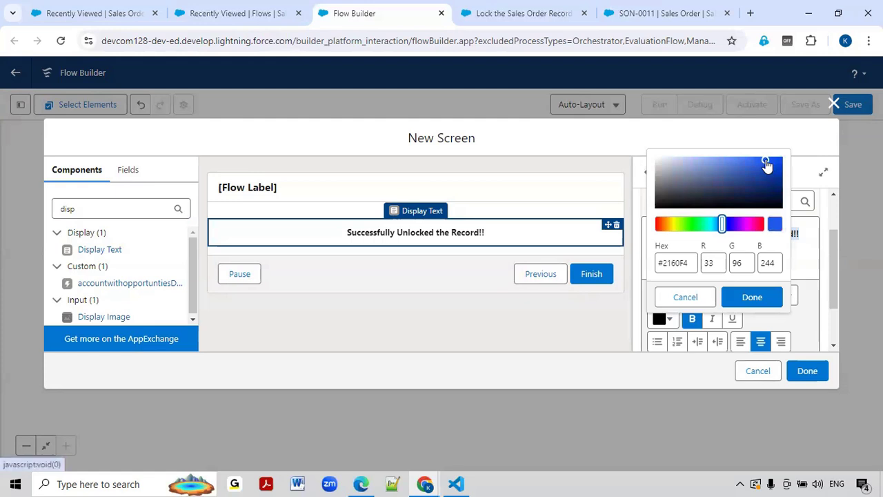
left_click(768, 297)
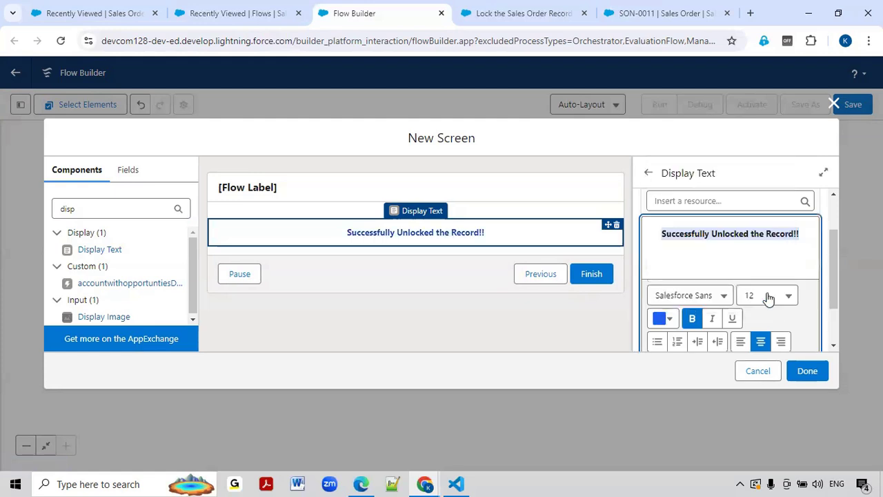
left_click(740, 235)
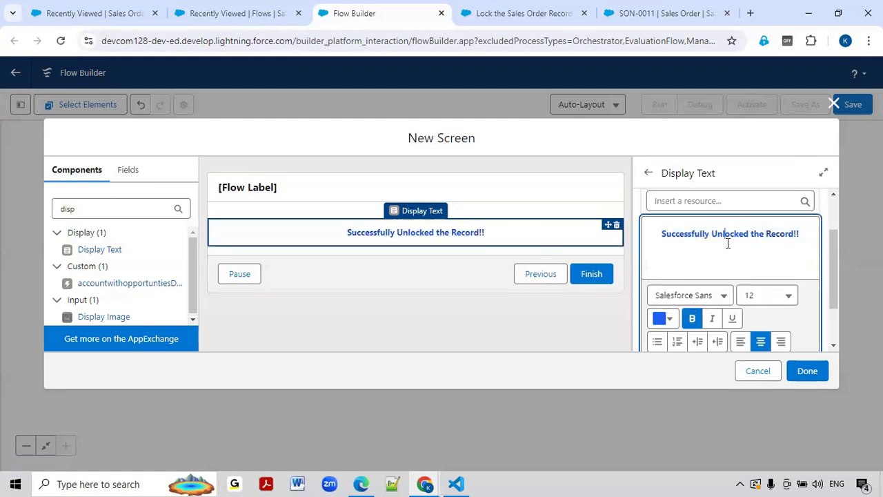
Set the font size of the whole message text to 14 and finish the new screen
scroll(733, 254, "down", 1)
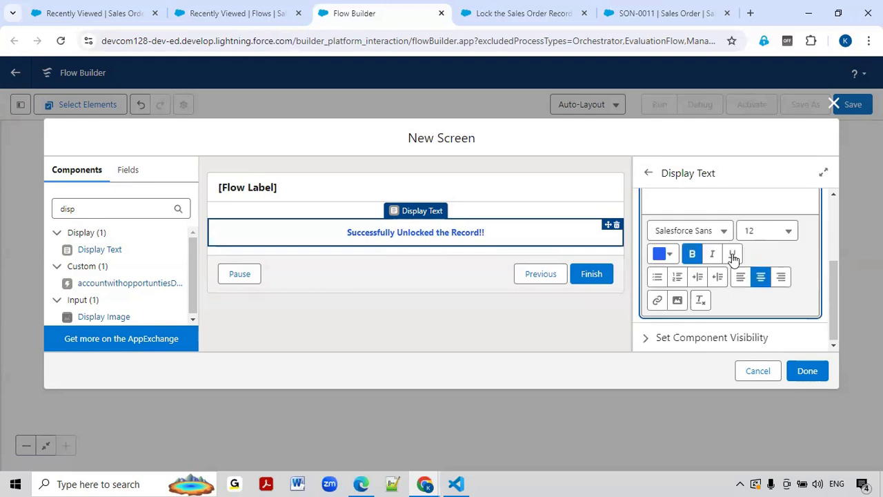
left_click(788, 232)
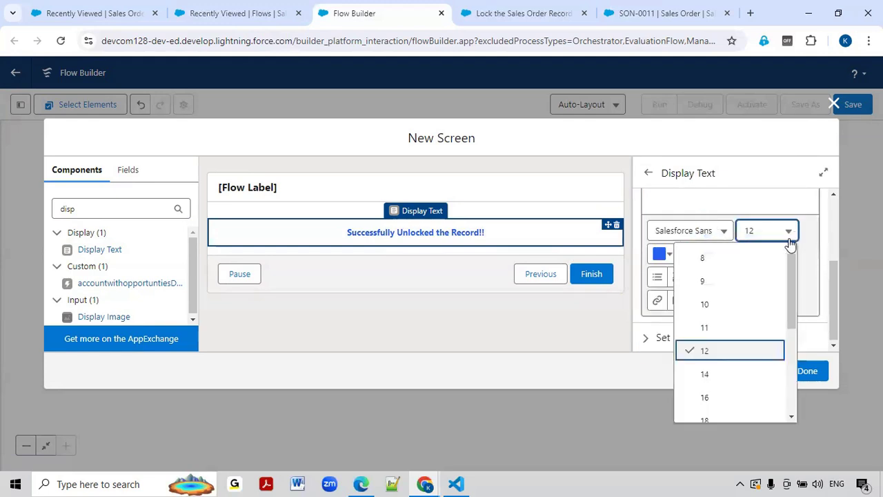
left_click(728, 376)
left_click(673, 276)
key("ctrl+a")
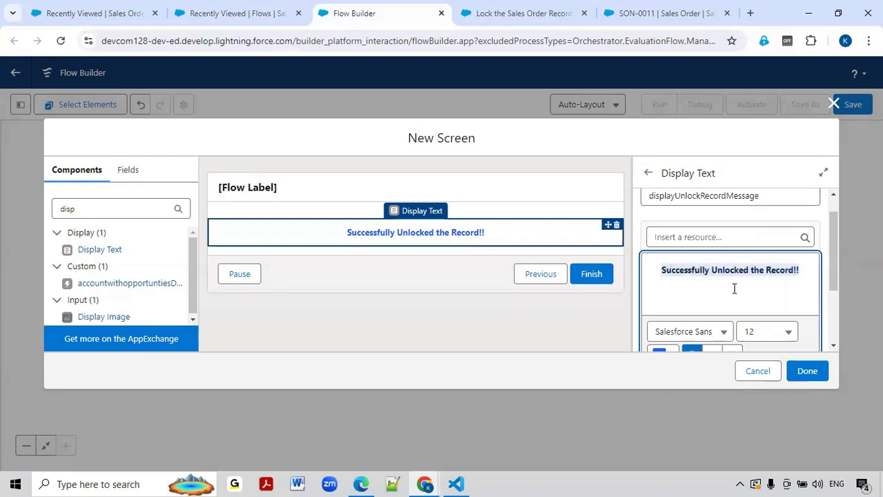
scroll(734, 290, "down", 3)
scroll(738, 292, "up", 2)
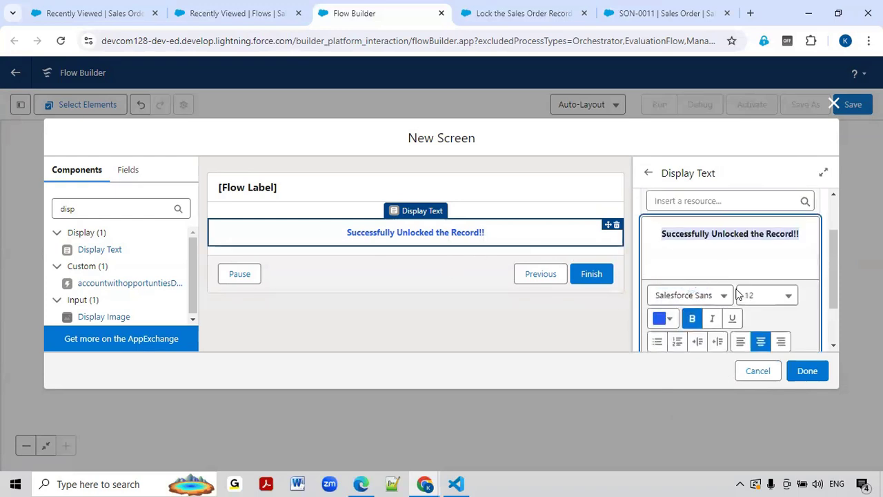
left_click(784, 299)
left_click(783, 234)
left_click(704, 262)
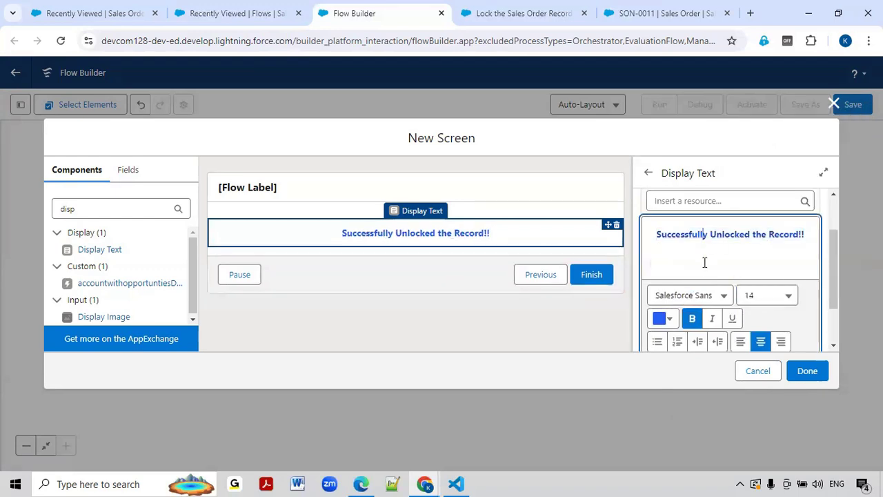
left_click(807, 236)
scroll(797, 276, "down", 3)
scroll(801, 304, "up", 5)
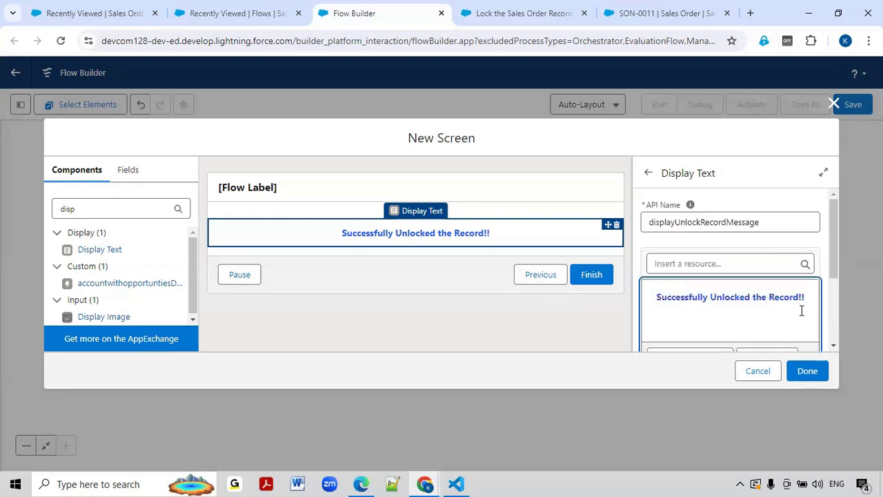
scroll(784, 314, "down", 5)
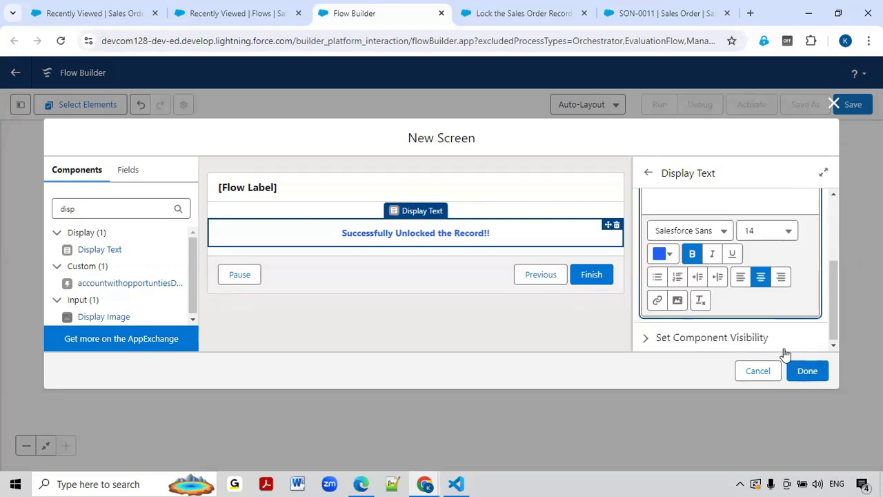
left_click(806, 370)
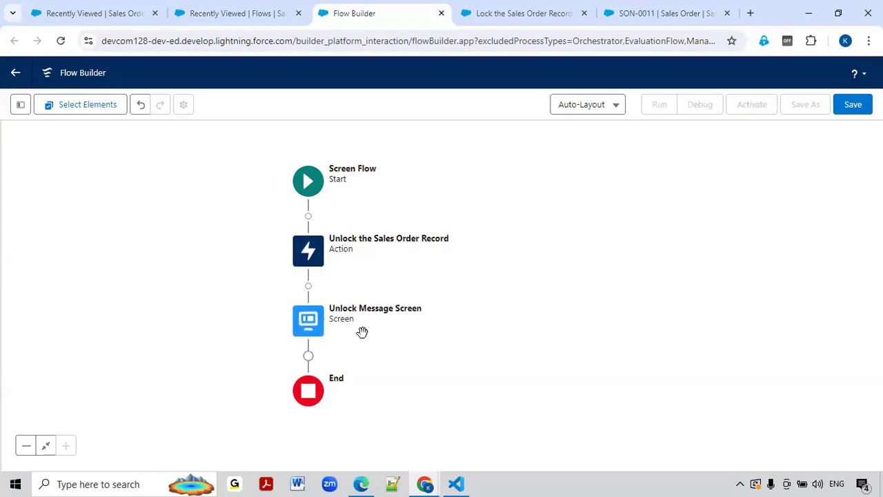
Save the flow with the label "Unlock the Sales Order Record" and API name Unlock_the_Sales_Order_Record, and activate it
left_click(855, 109)
left_click(343, 214)
type("Unlock the Sales Record ")
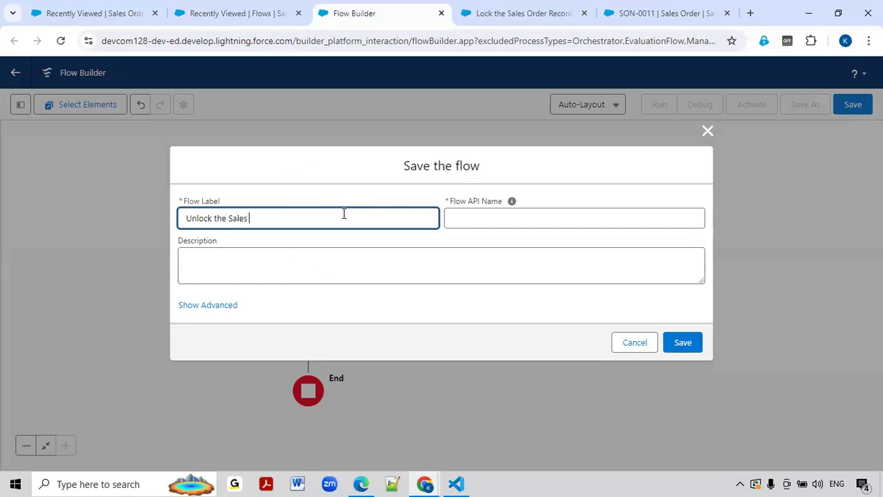
type("er Recor")
key("Tab")
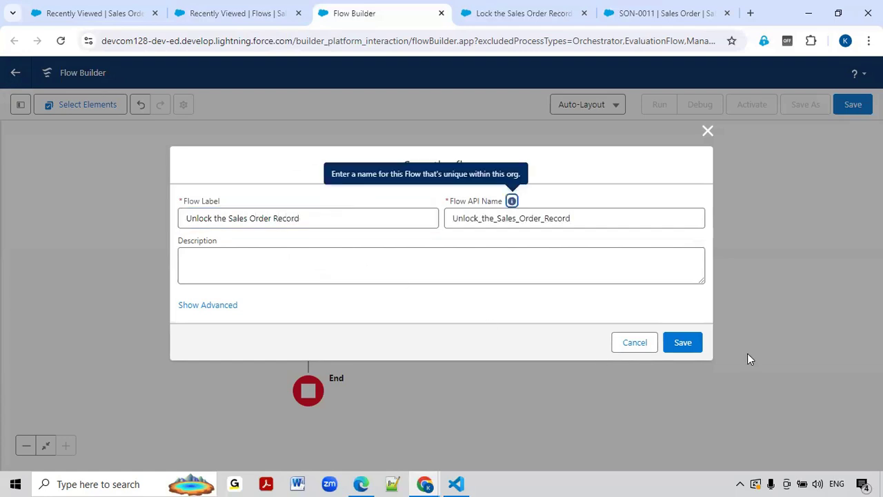
left_click(694, 350)
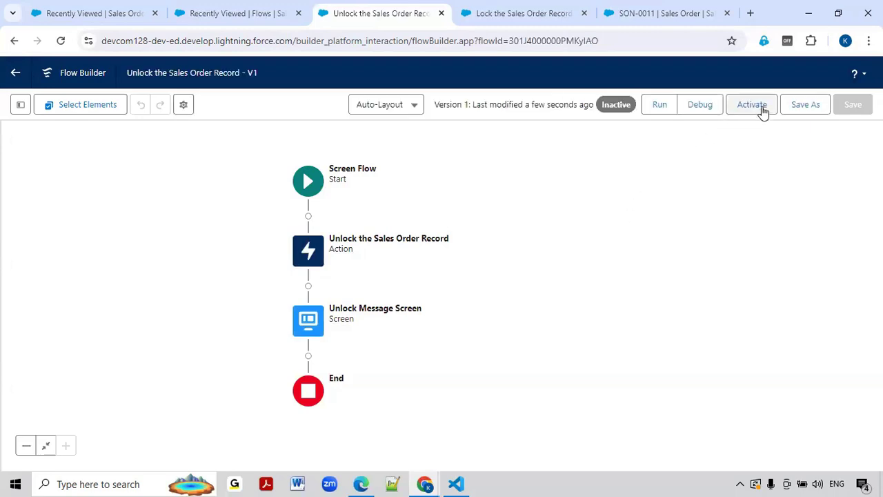
left_click(761, 107)
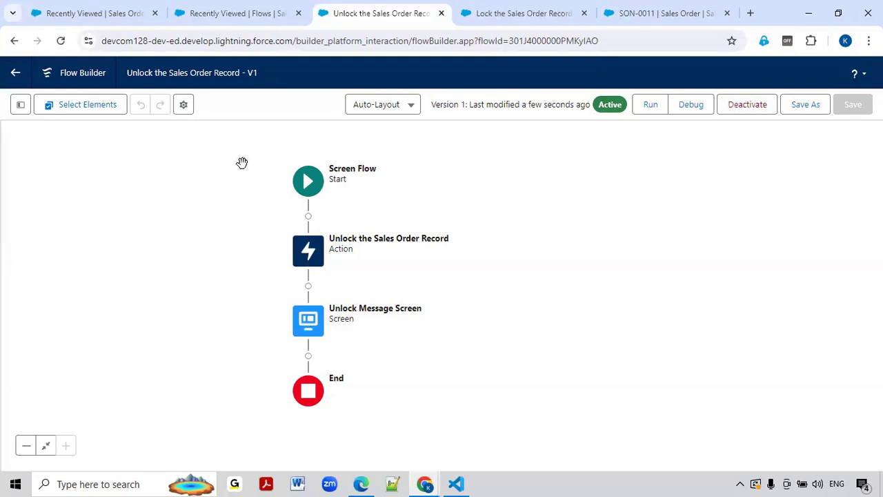
Open the Buttons, Links, and Actions settings of the Sales Order object
left_click(212, 16)
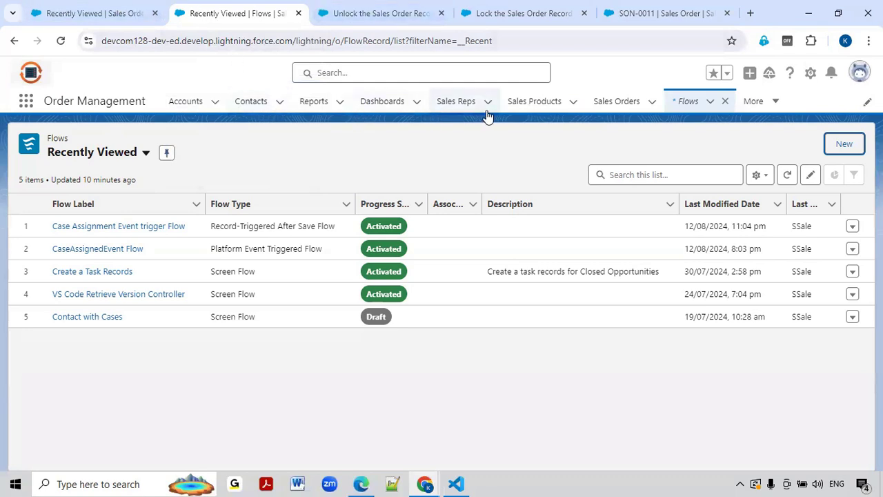
left_click(622, 104)
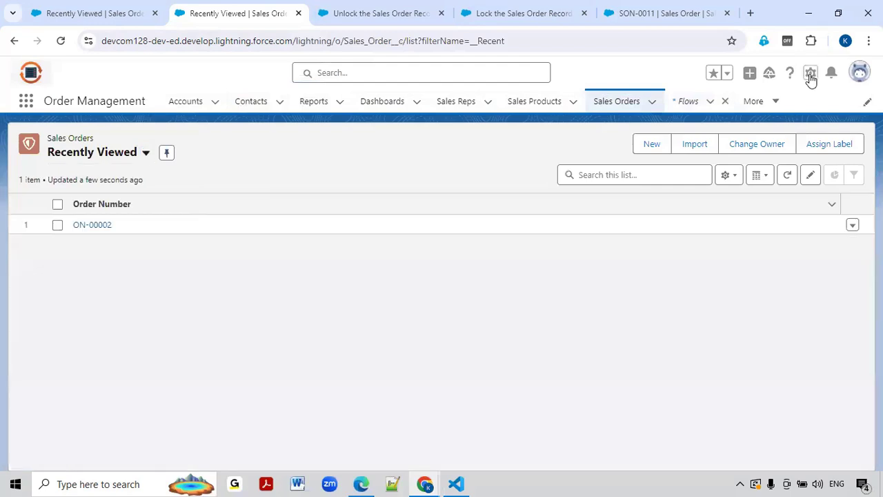
left_click(811, 74)
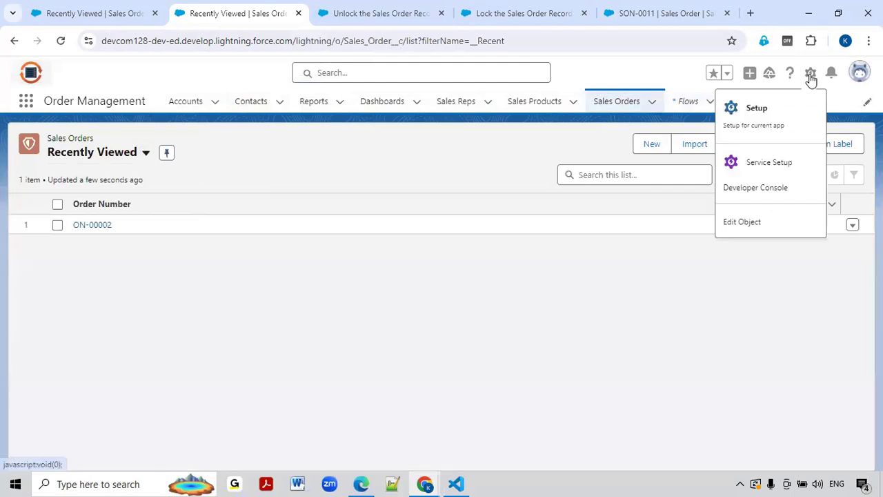
left_click(739, 223)
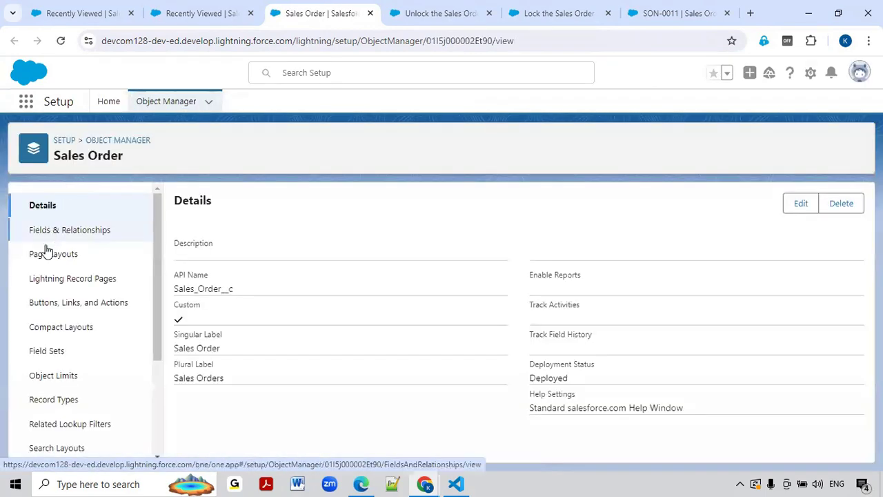
left_click(44, 306)
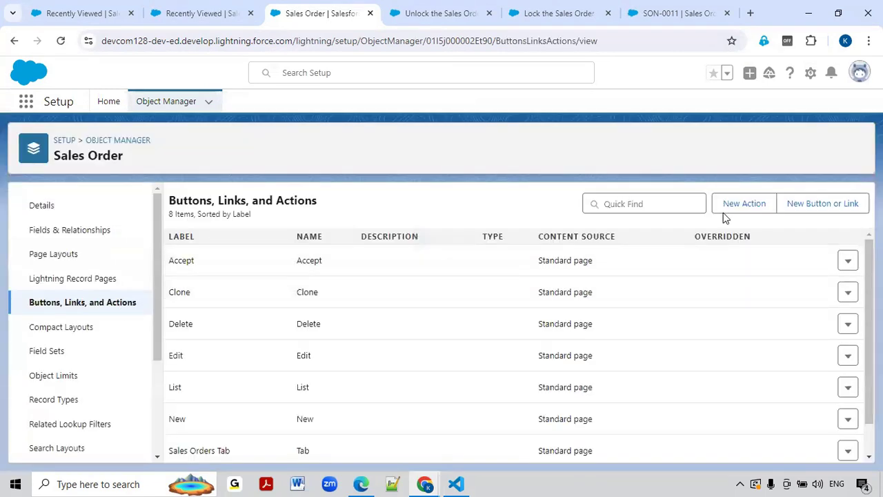
Start a new Sales Order action of type Flow that runs the Unlock the Sales Order Record flow
left_click(734, 207)
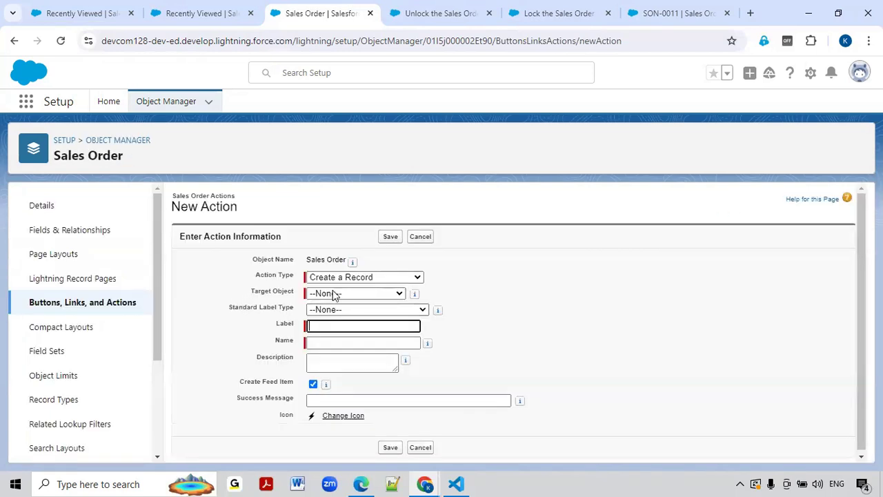
left_click(360, 278)
left_click(342, 363)
left_click(352, 295)
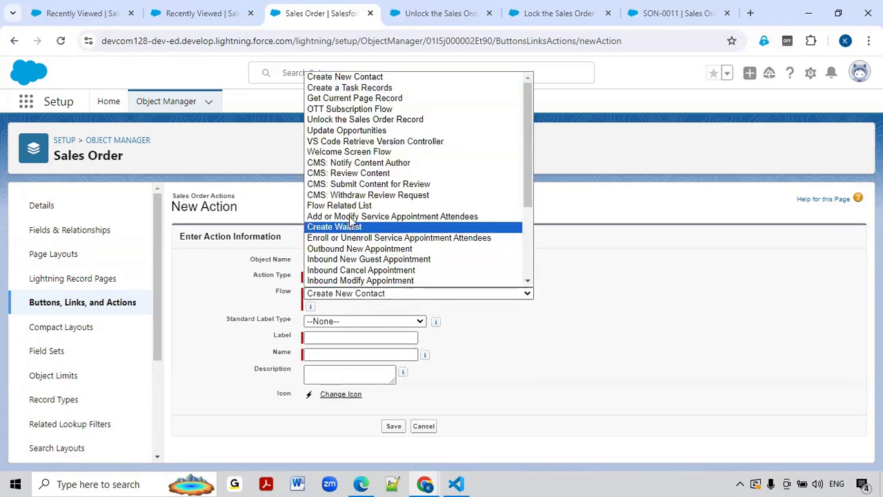
left_click(383, 119)
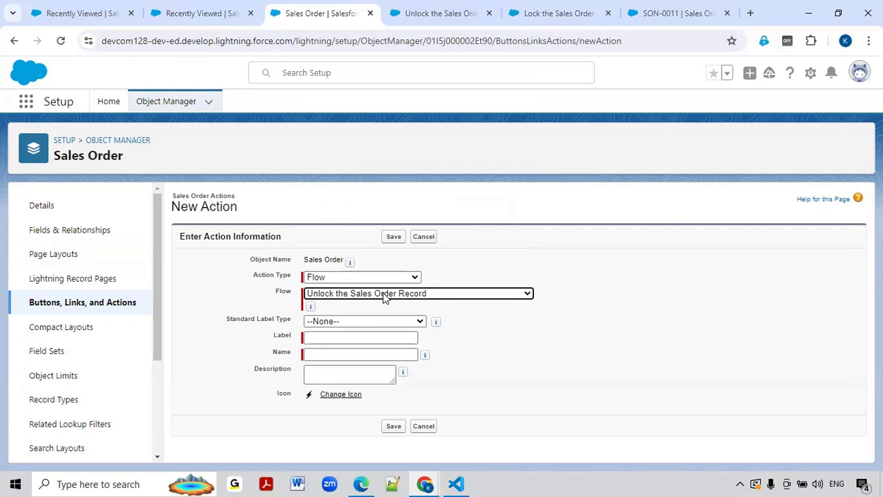
Label the new action "Unlock the Record", with the name Unlock_the_Record, and save it
left_click(327, 334)
left_click(326, 335)
type("Unlock the Rec")
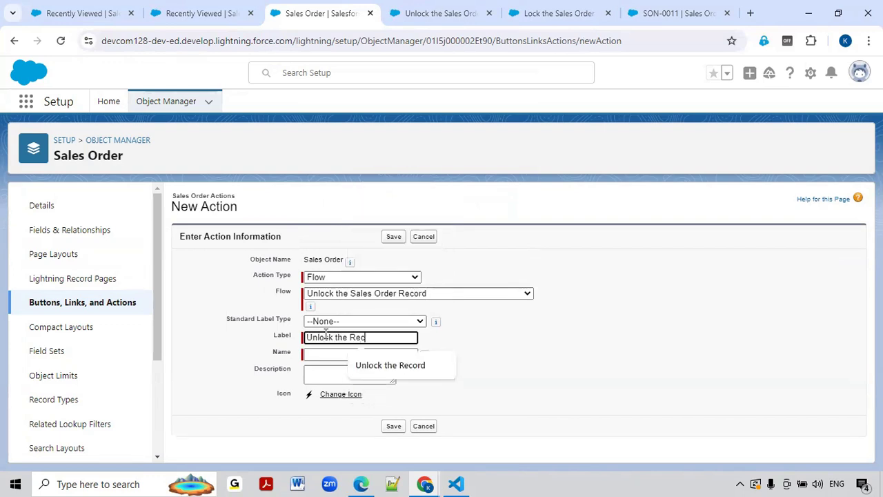
type("ord")
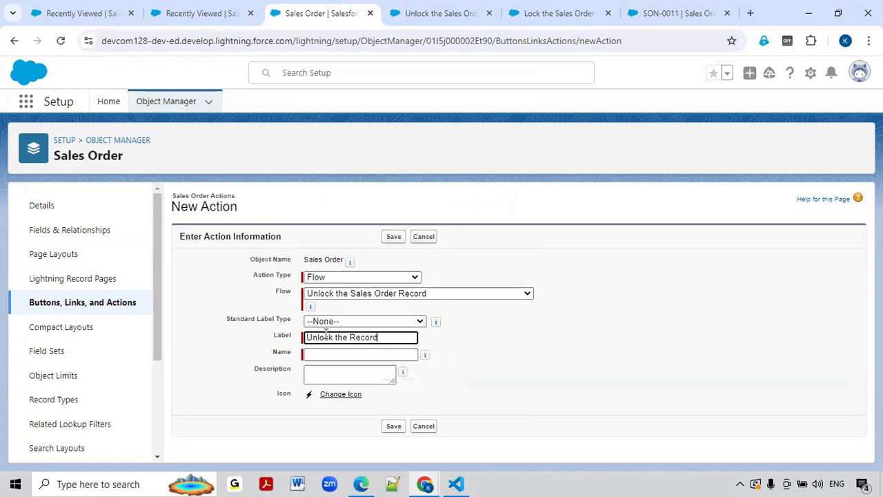
left_click(518, 345)
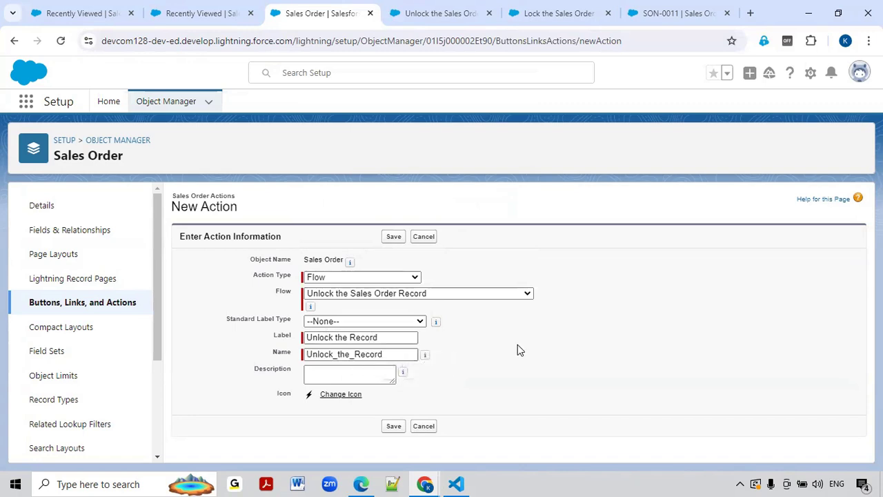
left_click(389, 428)
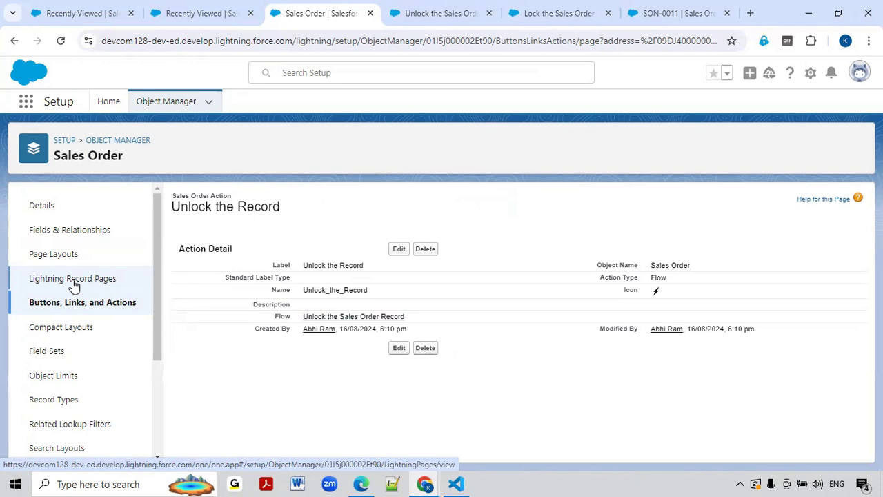
Open the recently viewed sales order, start editing its record page in Lightning App Builder and dismiss the introductory tip
left_click(447, 19)
left_click(213, 12)
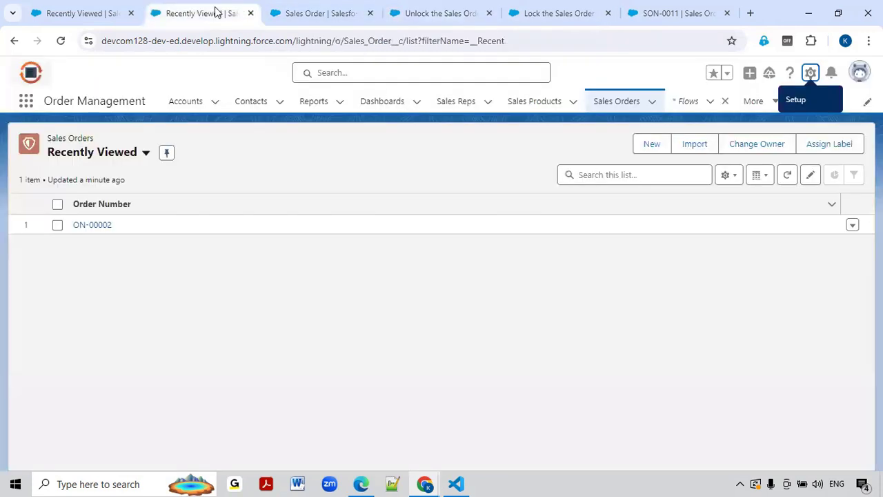
left_click(92, 228)
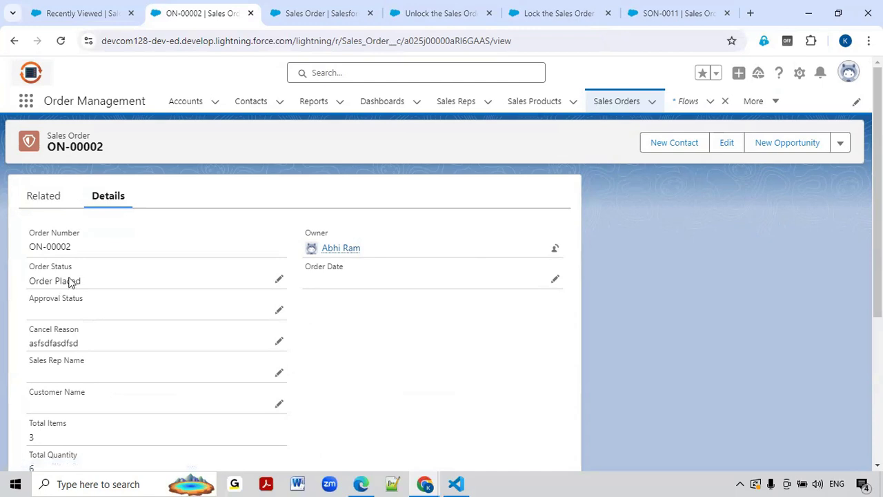
left_click(799, 74)
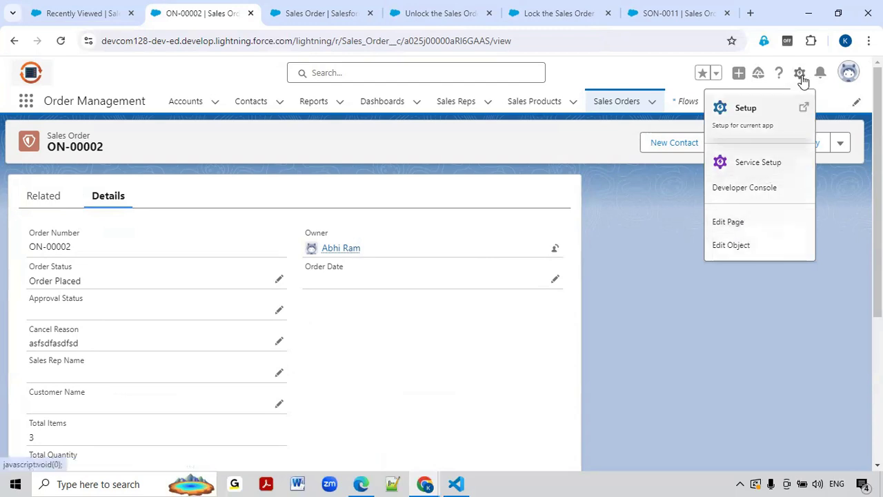
left_click(722, 225)
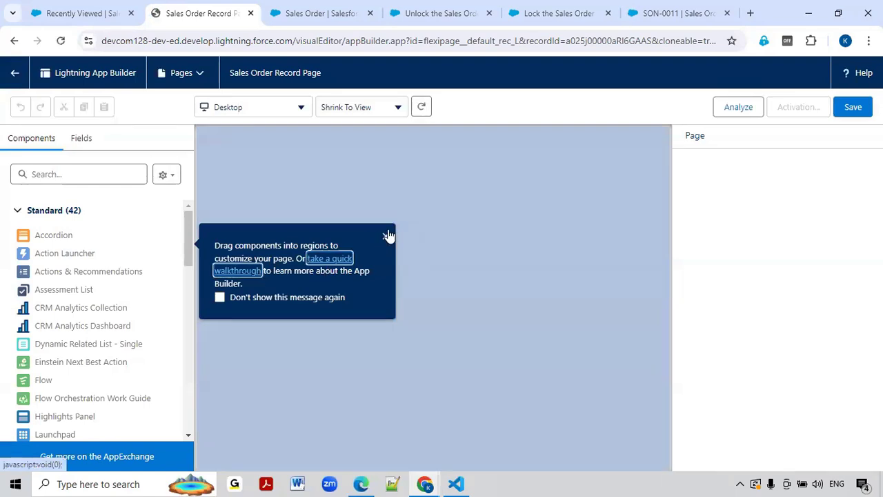
left_click(388, 236)
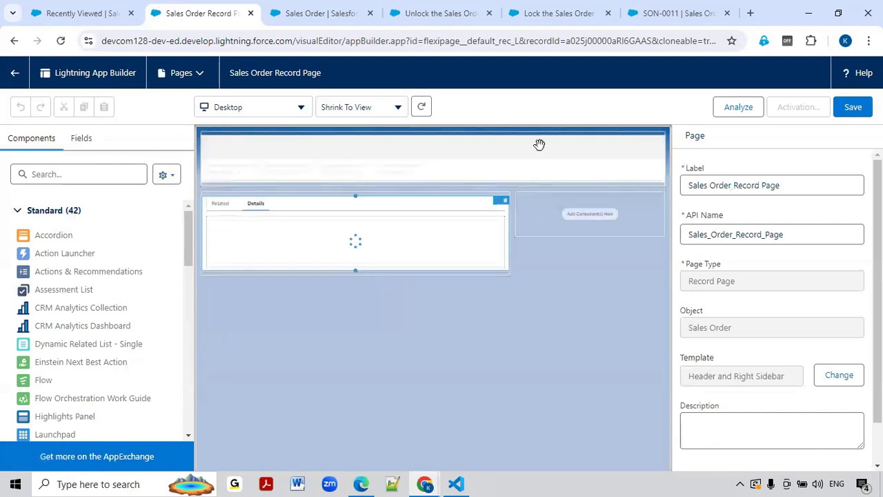
Upgrade the page's Highlights Panel to dynamic actions by migrating the actions from the existing page layout
left_click(487, 148)
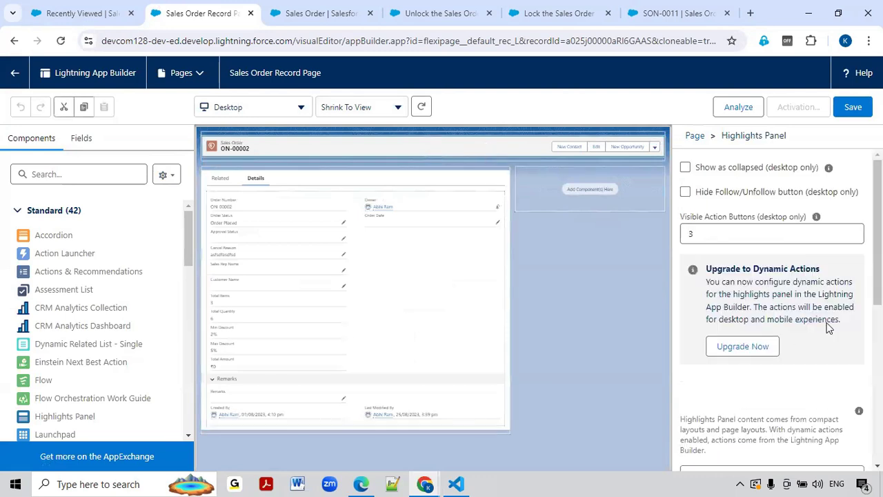
scroll(828, 325, "down", 2)
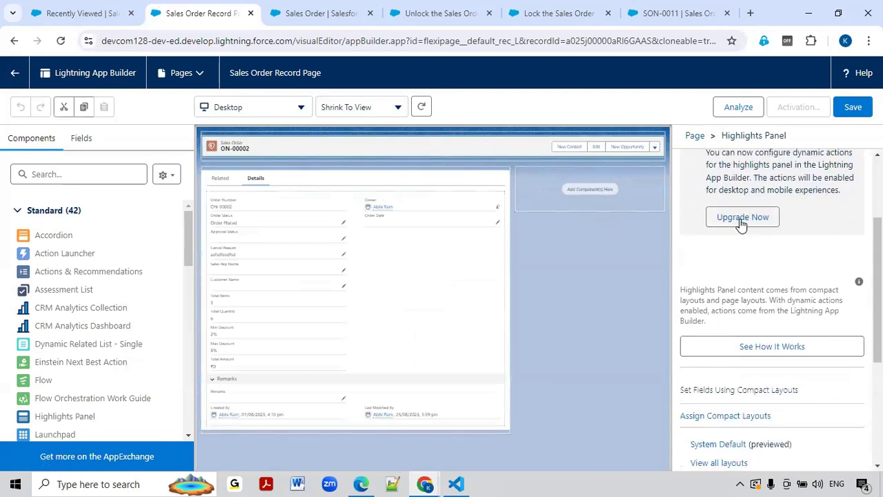
scroll(770, 234, "up", 1)
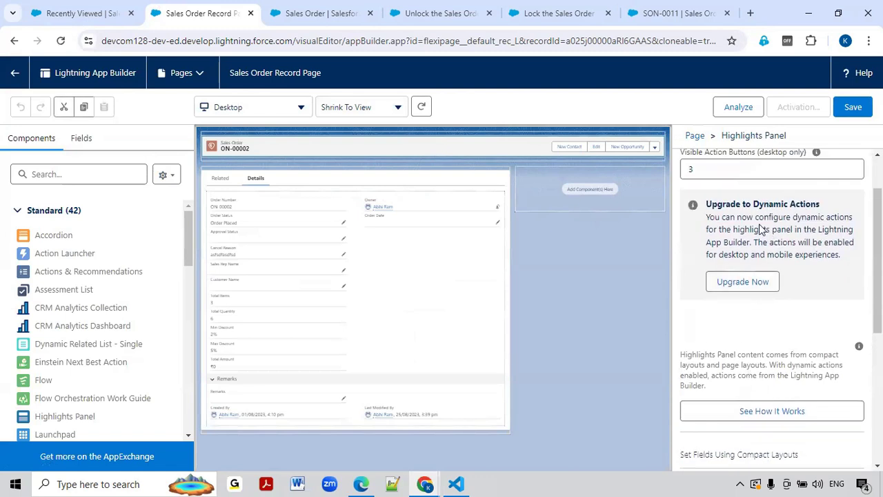
left_click(731, 287)
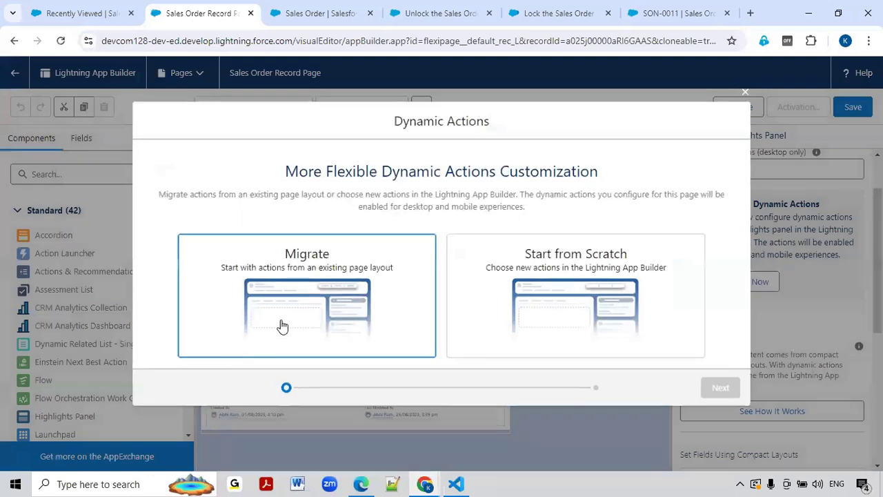
left_click(312, 318)
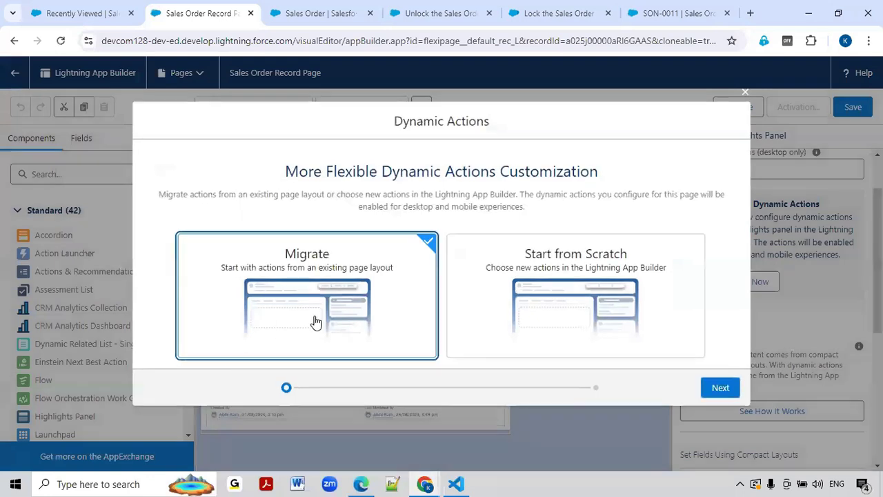
left_click(720, 388)
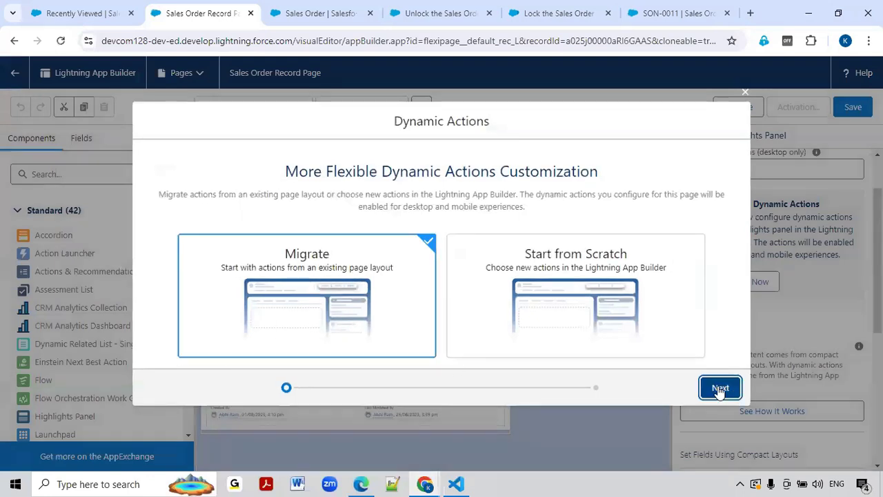
left_click(154, 287)
left_click(150, 287)
left_click(143, 286)
left_click(710, 357)
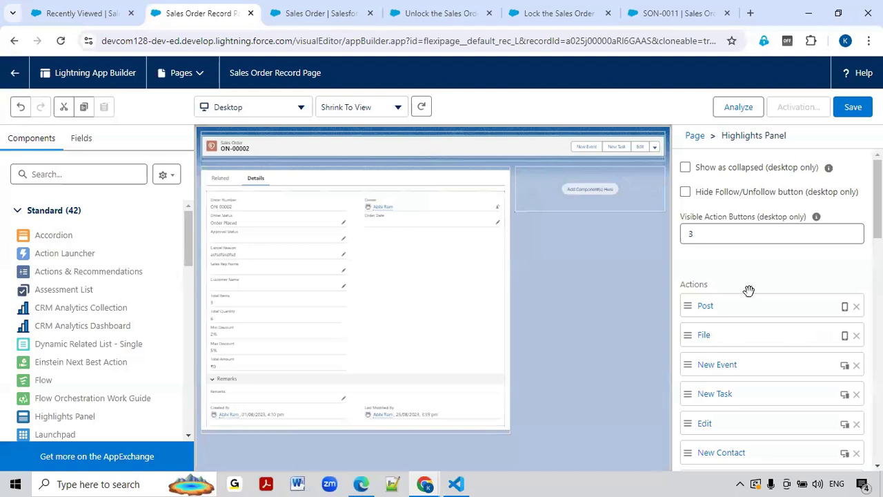
Look through the list of migrated actions in the Highlights Panel's settings
scroll(751, 311, "down", 2)
scroll(752, 323, "down", 5)
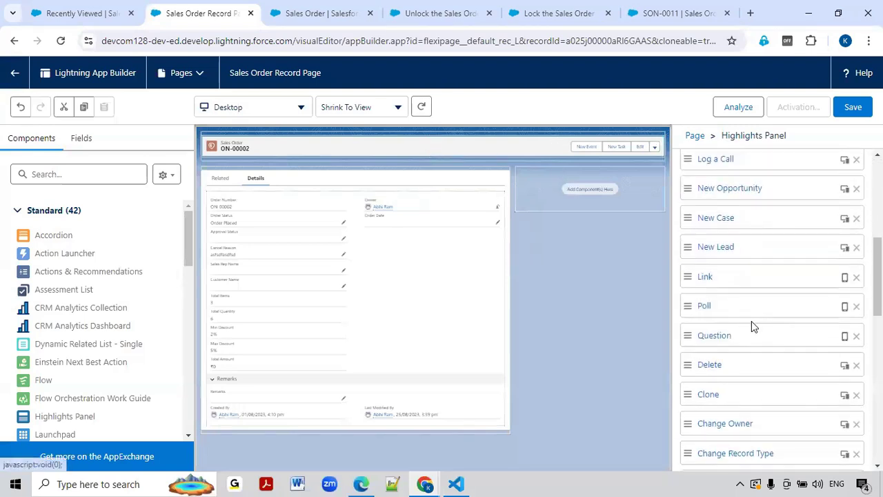
scroll(751, 280, "down", 3)
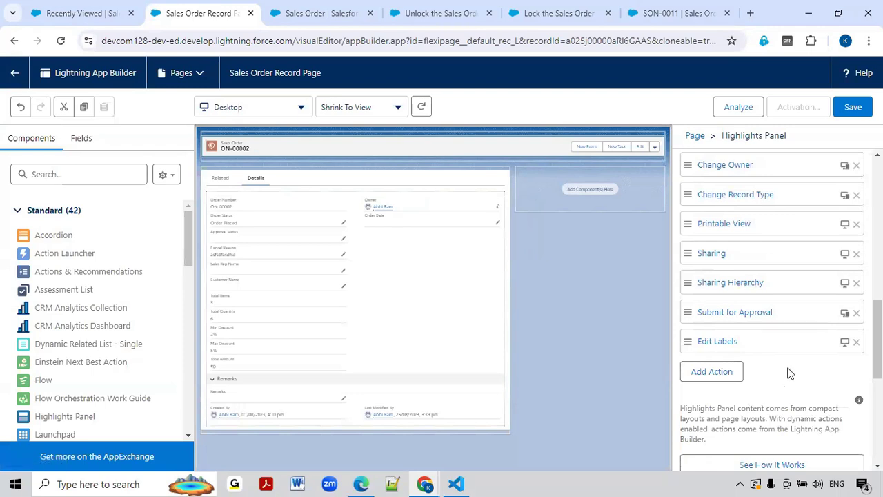
scroll(790, 372, "up", 2)
scroll(790, 372, "up", 5)
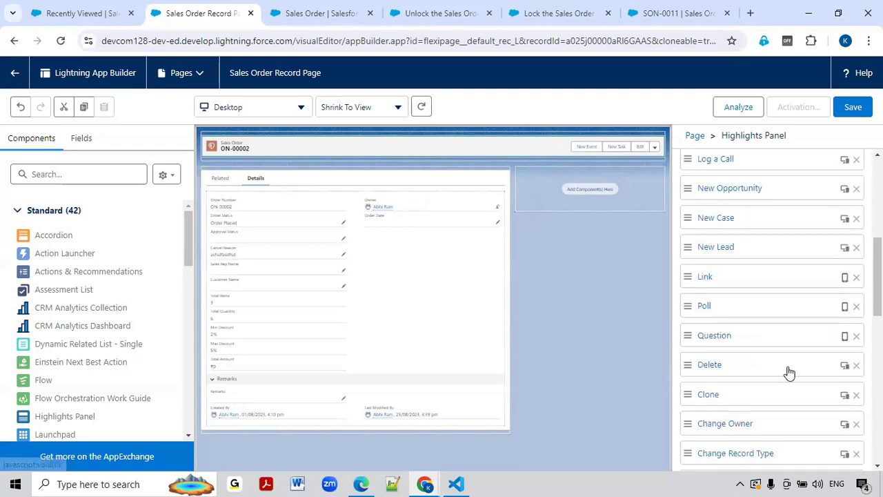
scroll(776, 282, "up", 2)
scroll(774, 283, "down", 3)
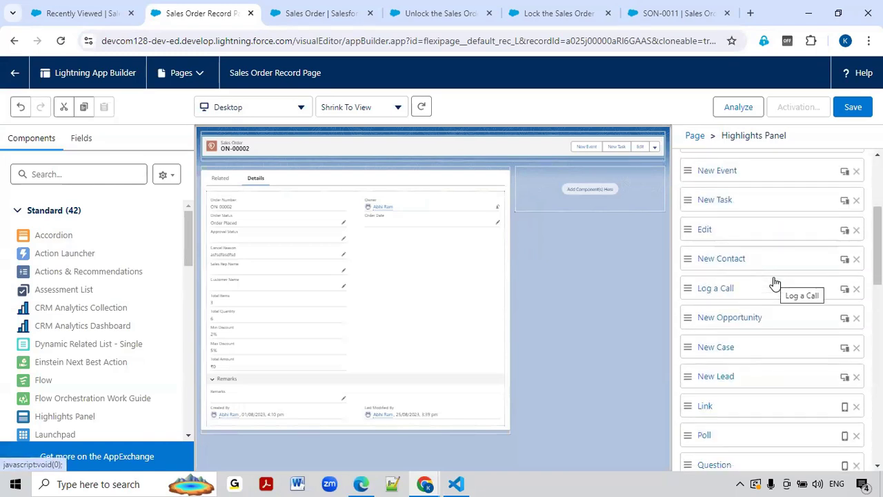
Add the "Unlock the Record" quick action to the Highlights Panel's actions
scroll(775, 282, "down", 2)
scroll(774, 283, "down", 8)
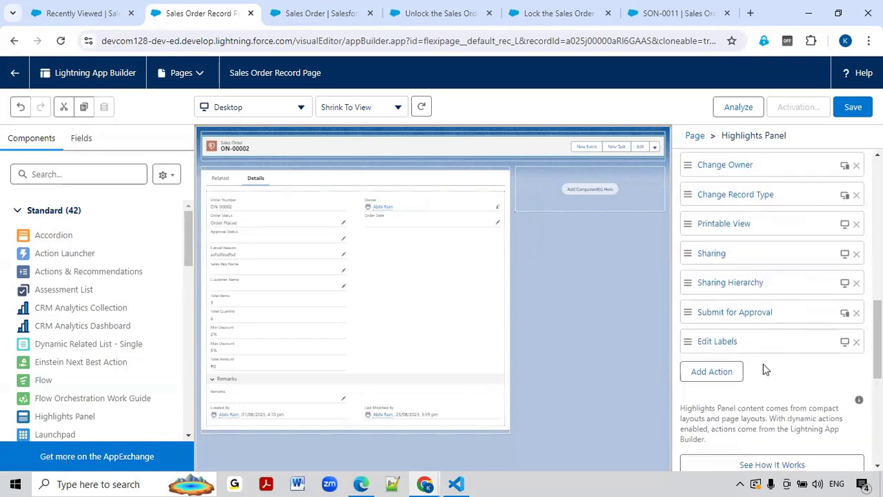
left_click(712, 373)
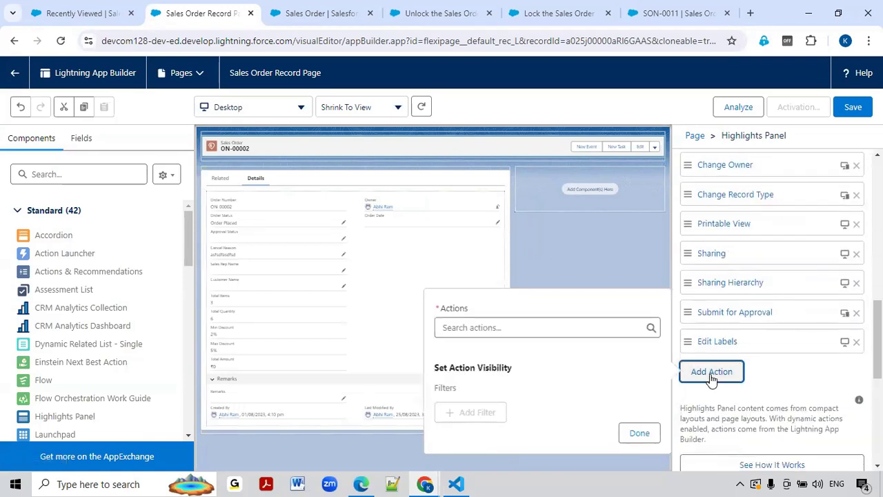
left_click(503, 330)
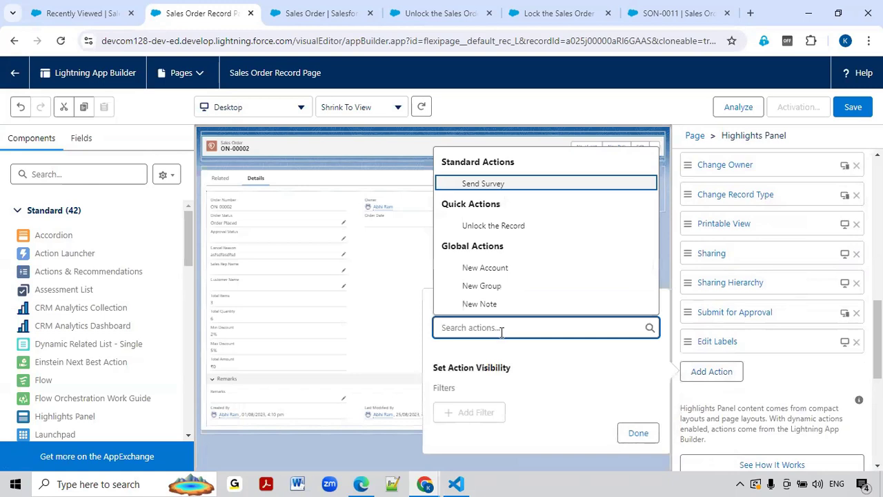
left_click(509, 225)
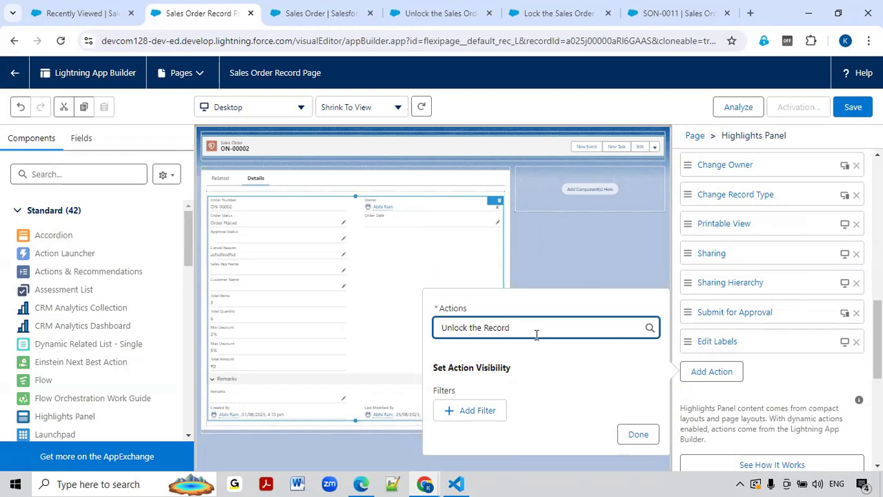
Add a record field filter to the action's visibility so that Order Status must equal Delivered
left_click(469, 414)
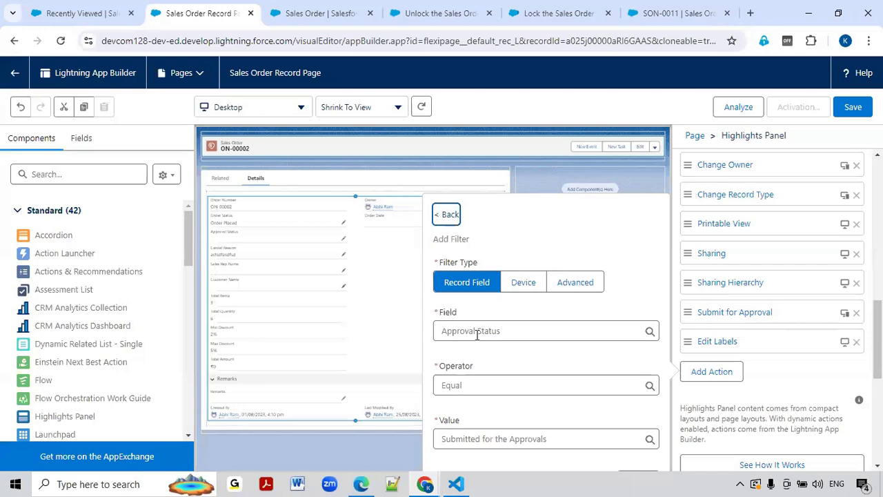
left_click(477, 333)
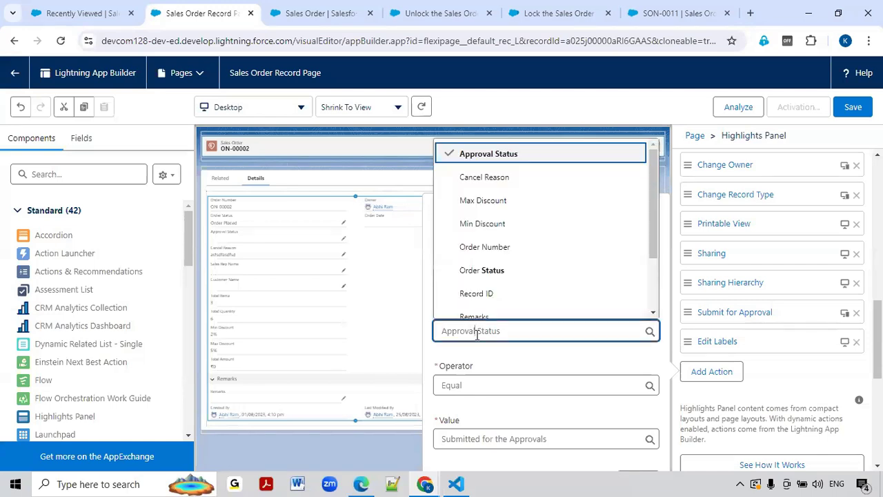
type("order")
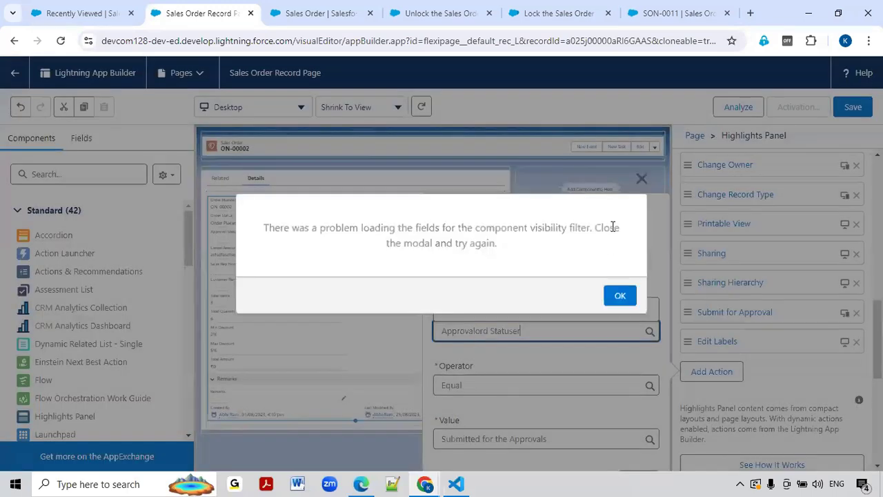
left_click(641, 179)
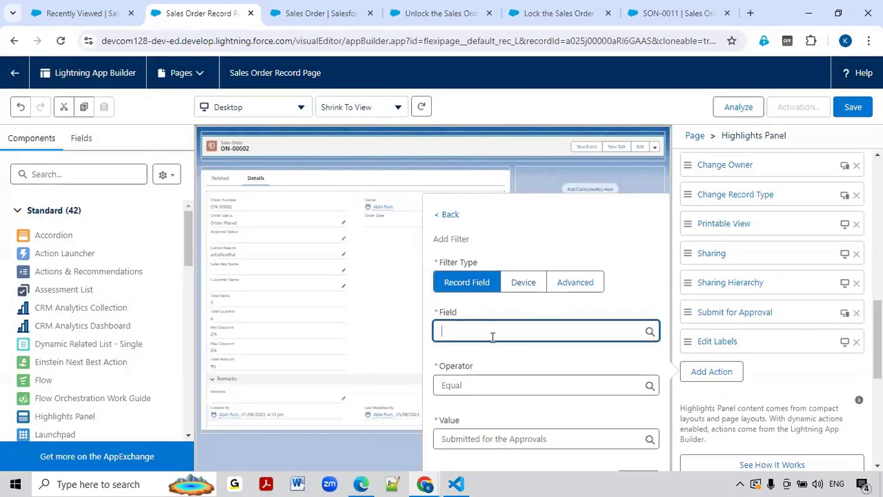
type("or")
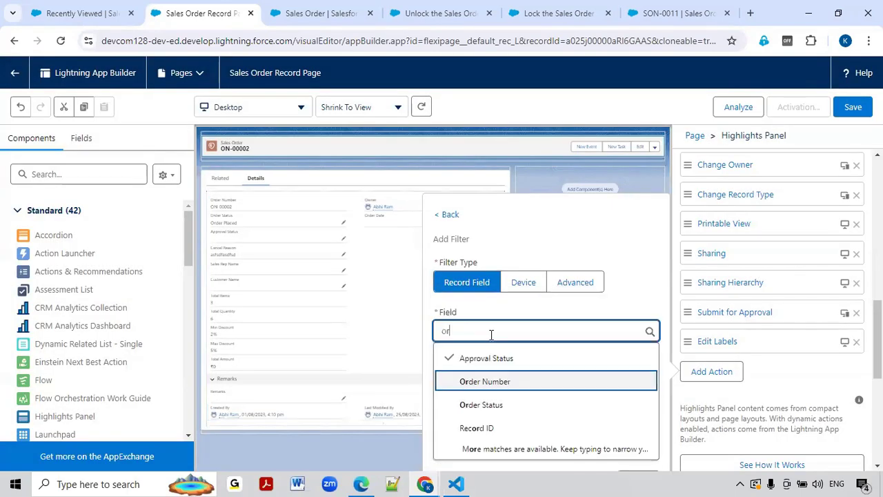
left_click(487, 405)
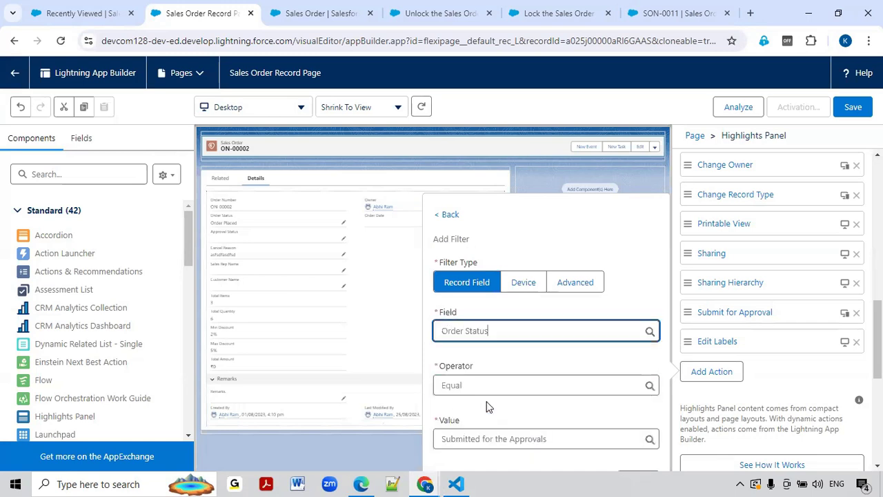
left_click(487, 440)
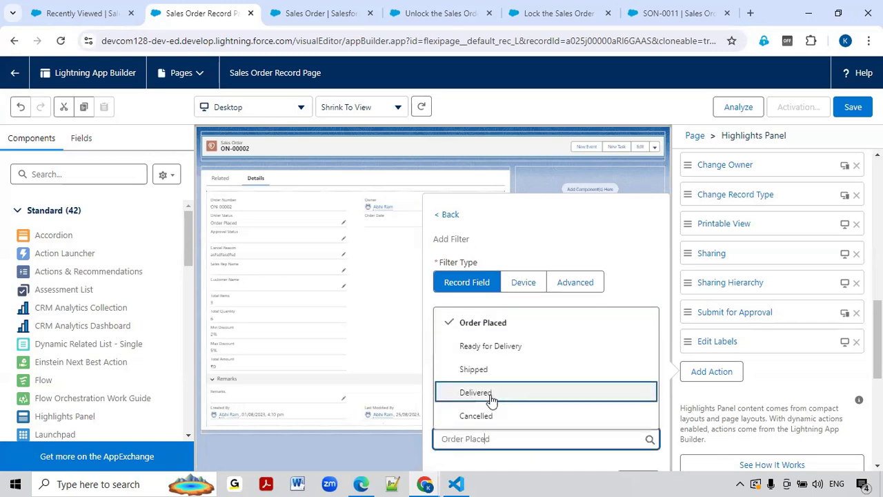
left_click(492, 399)
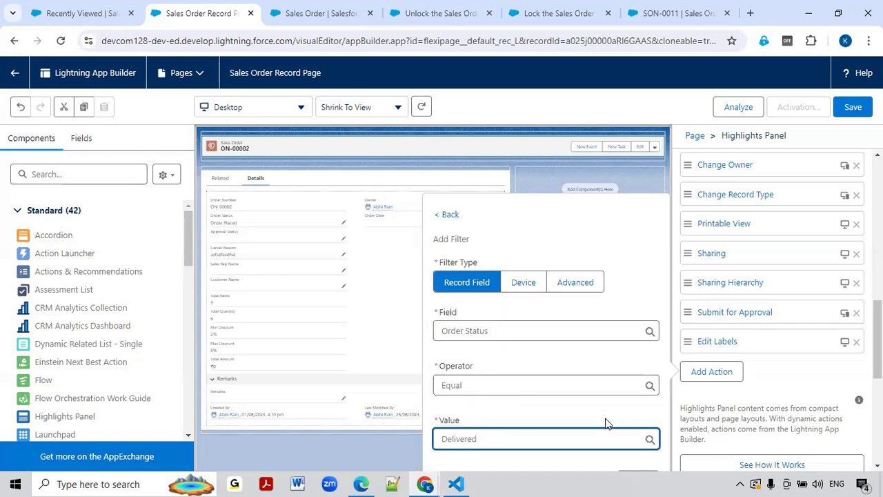
key("ctrl+minus")
key("ctrl+minus")
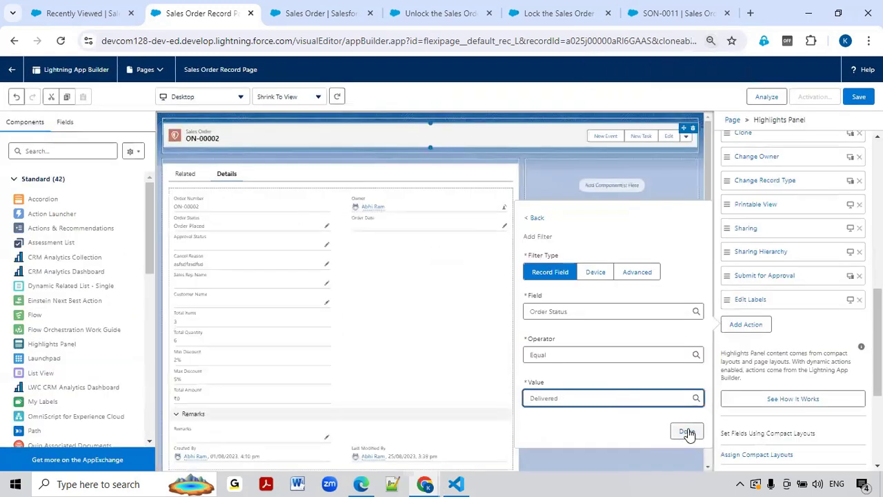
left_click(687, 432)
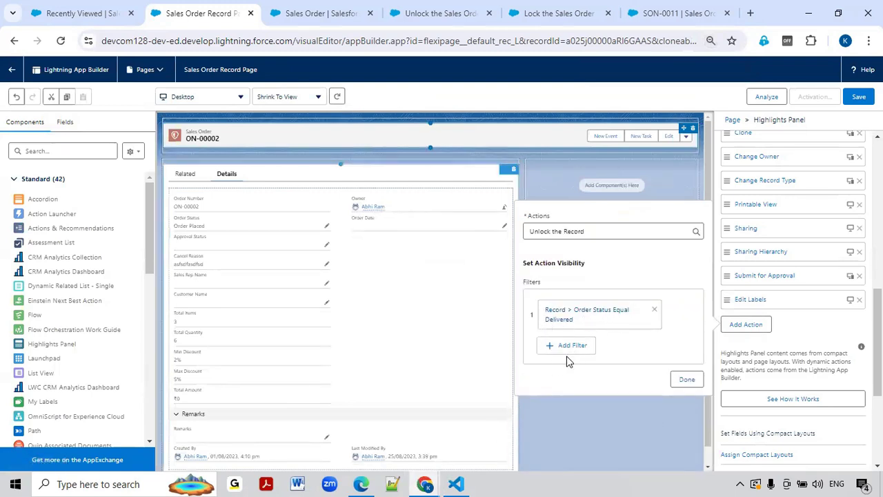
Check the order status of sales order ON-00017 in the incognito window and return to Lightning App Builder
mouse_move(436, 481)
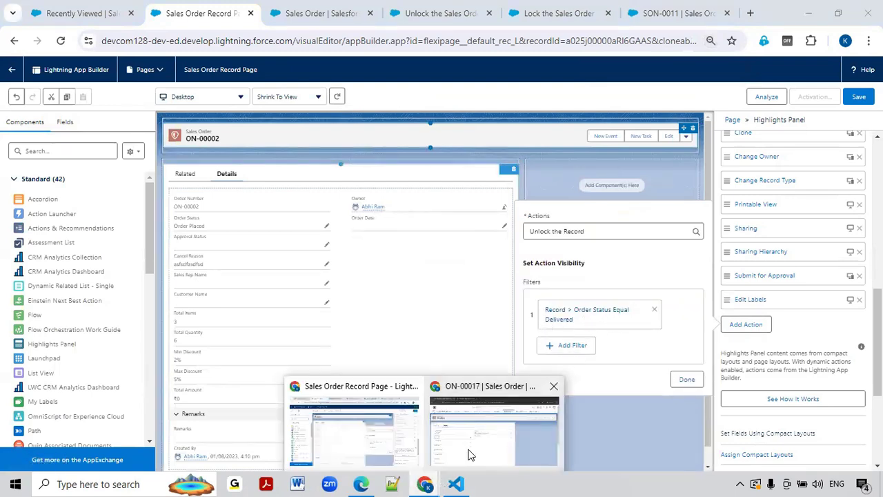
left_click(497, 428)
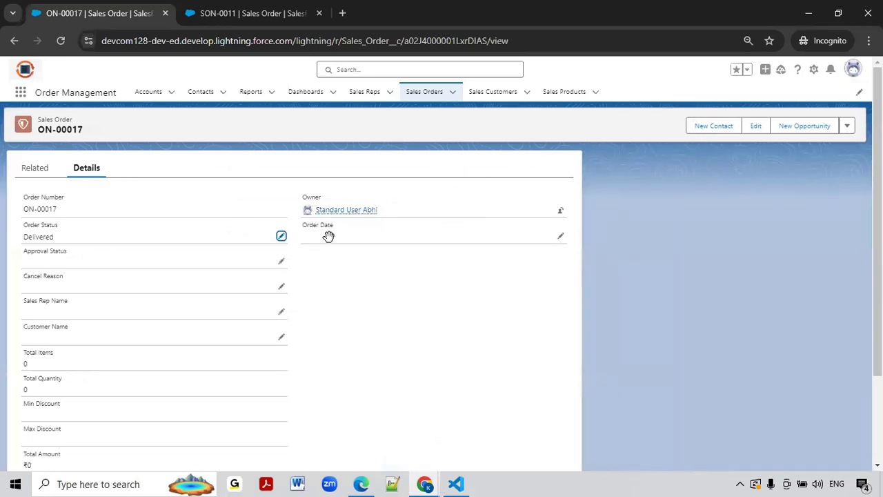
key("alt+Tab")
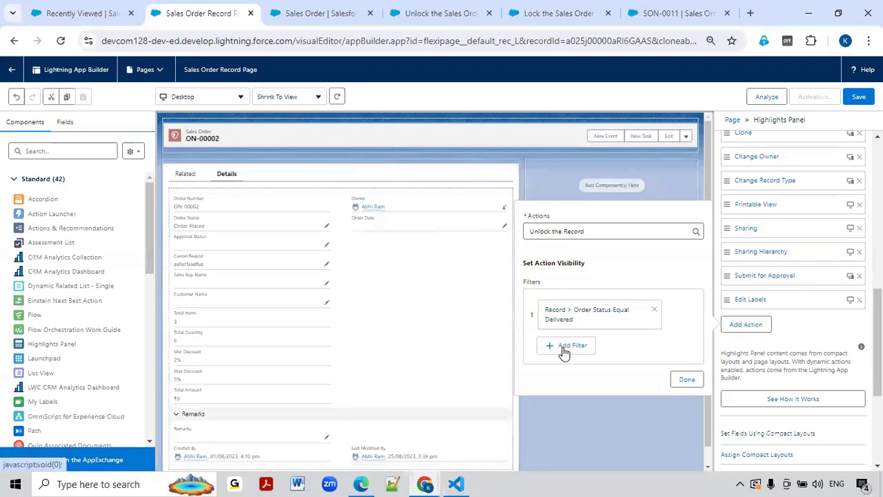
Start a second visibility filter for the action and set its filter type to Advanced
left_click(563, 352)
left_click(562, 349)
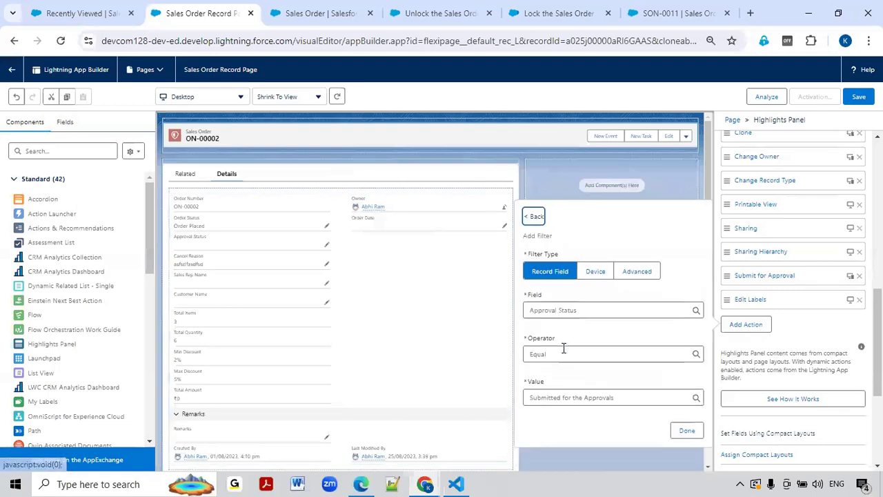
left_click(598, 272)
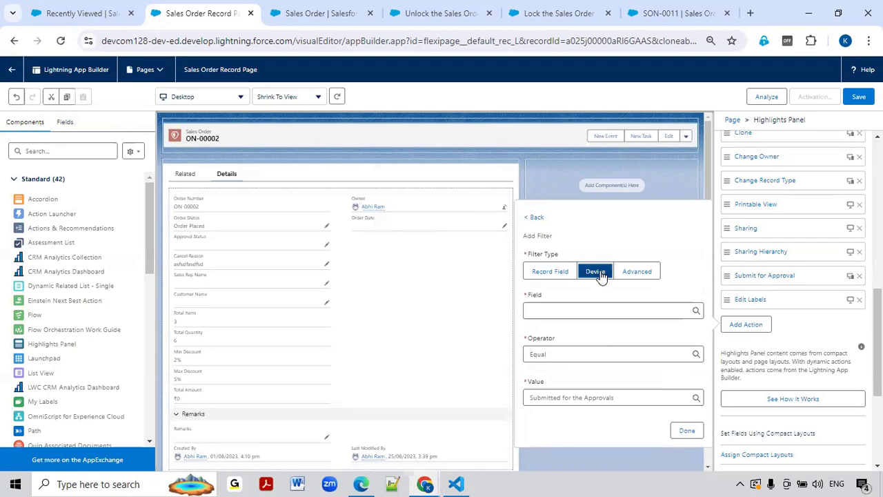
left_click(563, 310)
left_click(636, 271)
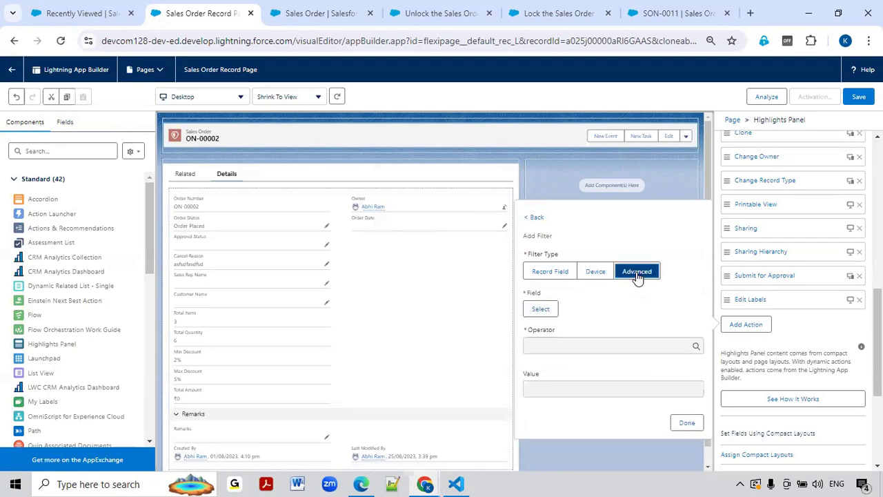
Define the advanced filter on User > Profile > Name with the operator Contains and the value Admin
left_click(542, 312)
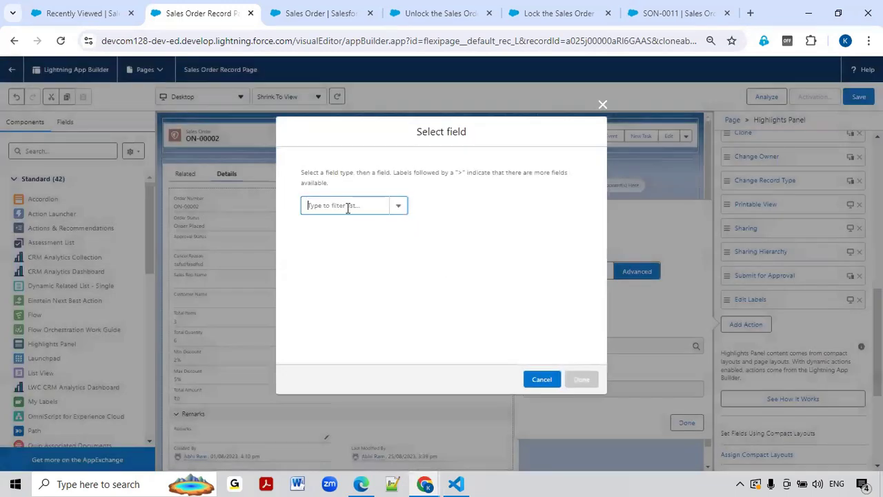
left_click(348, 206)
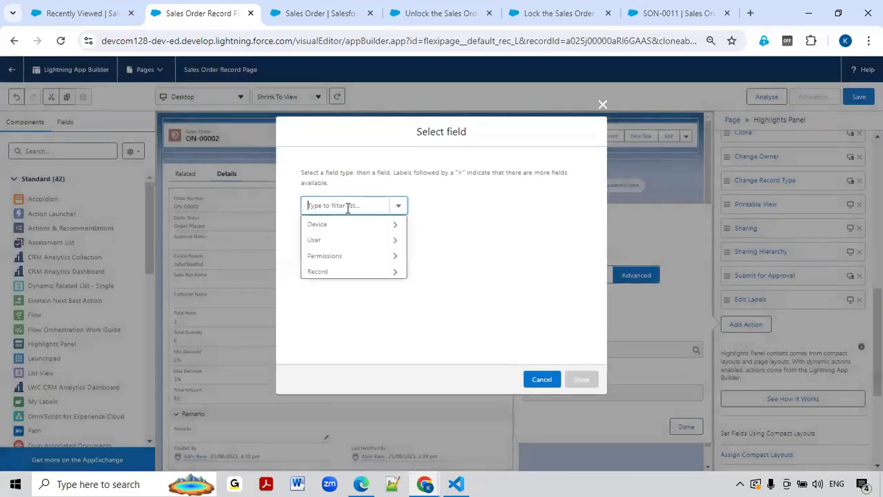
left_click(324, 245)
type("prof")
left_click(355, 228)
type("N")
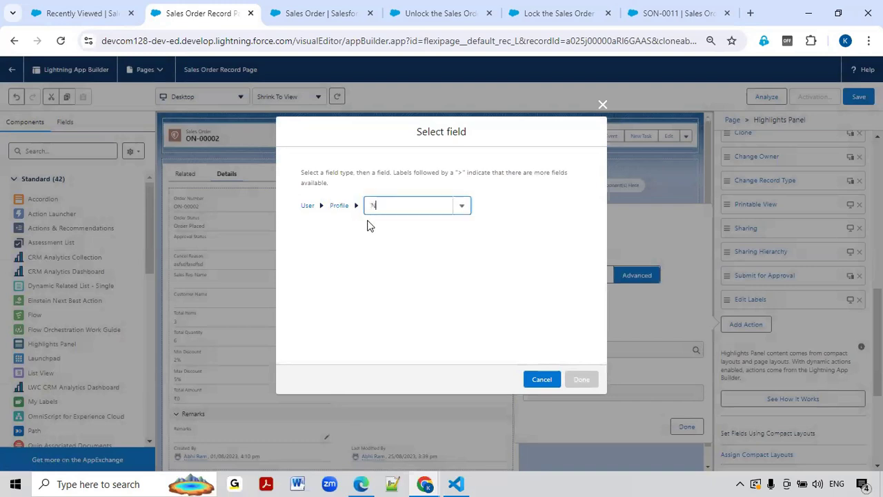
type("ame")
left_click(380, 226)
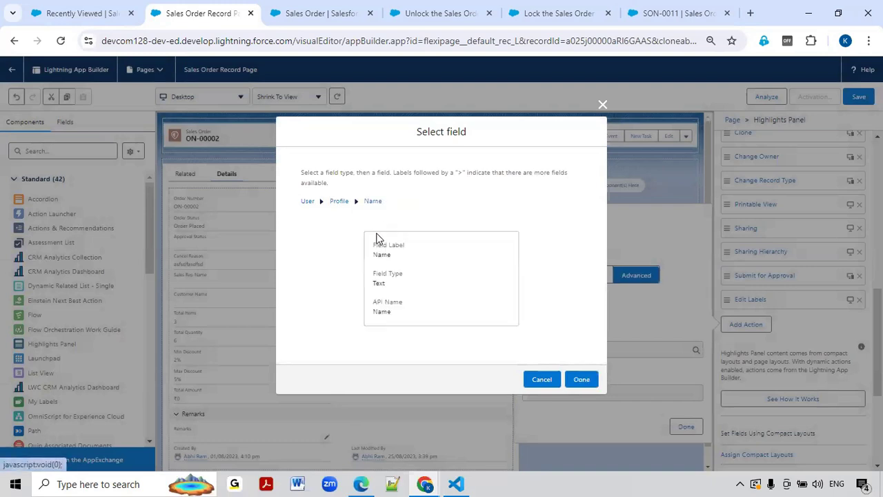
left_click(583, 380)
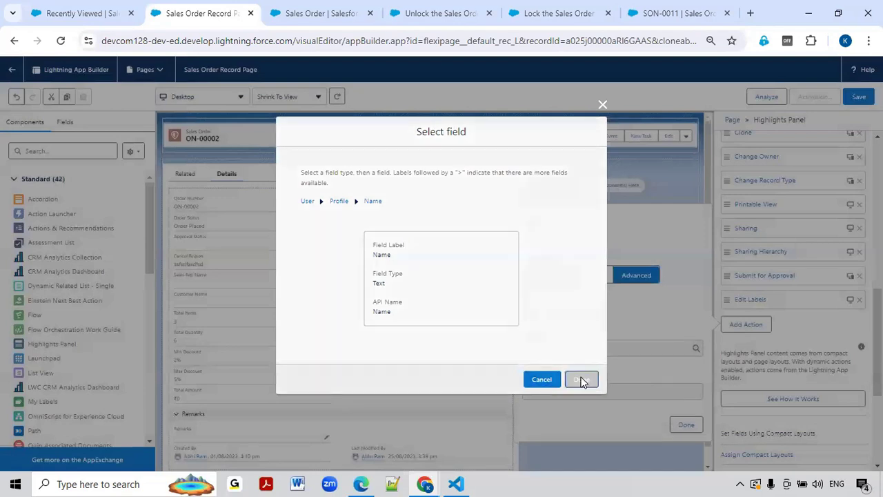
left_click(554, 391)
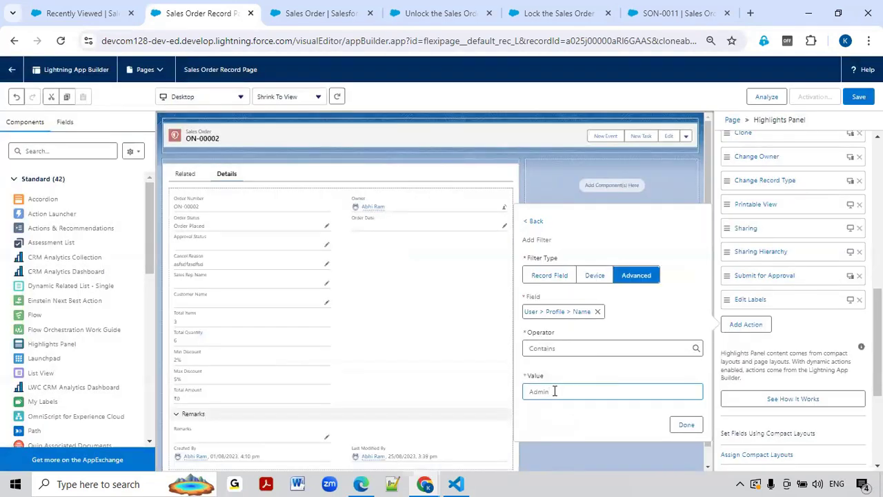
left_click(686, 426)
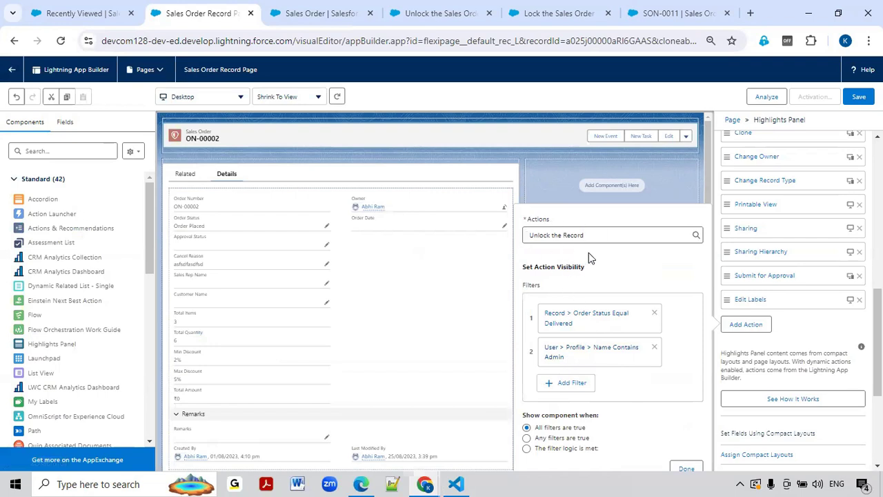
Save the record page with the filtered Unlock the Record action and open its activation settings
left_click(687, 469)
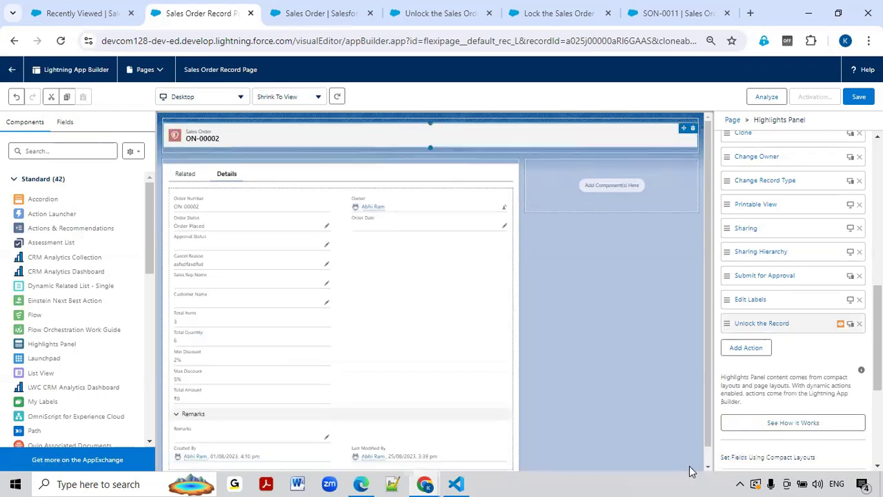
left_click(859, 97)
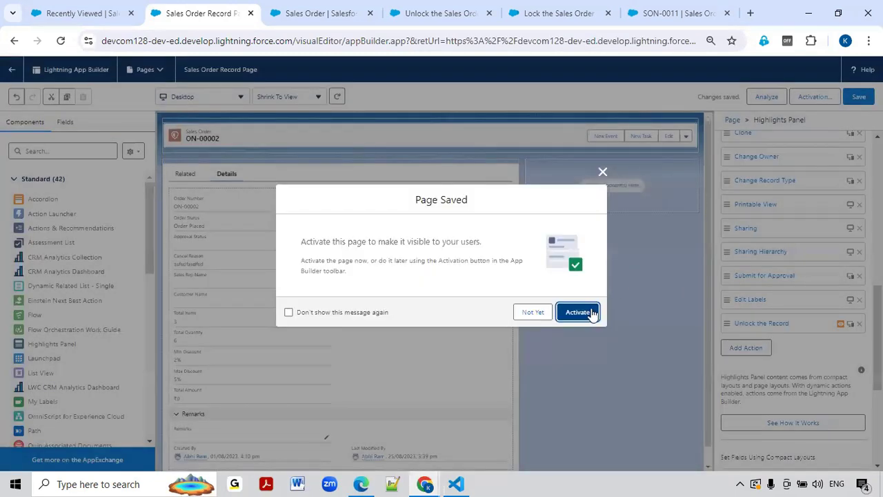
left_click(579, 312)
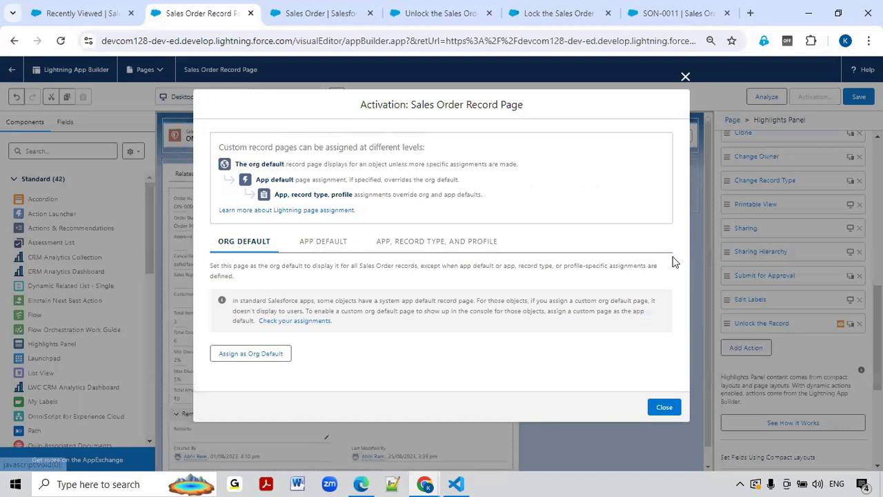
Assign the Sales Order Record Page as the app default for the Order Management app on desktop and phone and save the assignment
left_click(323, 244)
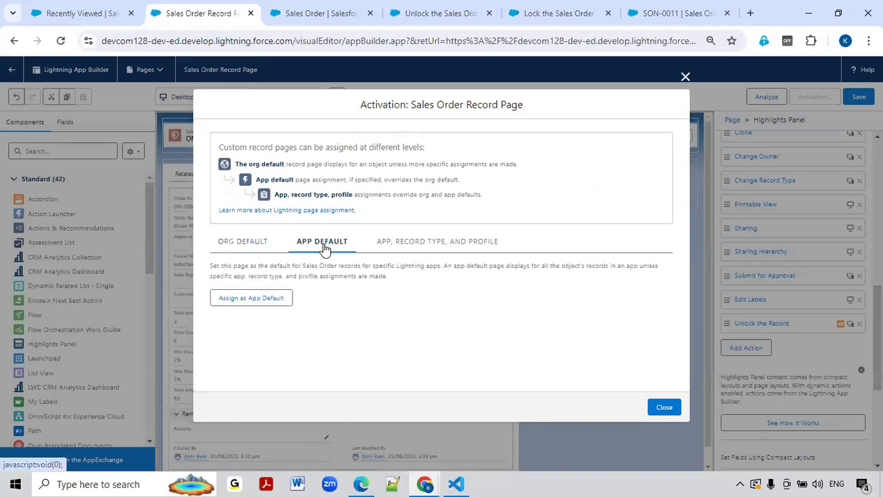
left_click(276, 302)
scroll(279, 298, "down", 3)
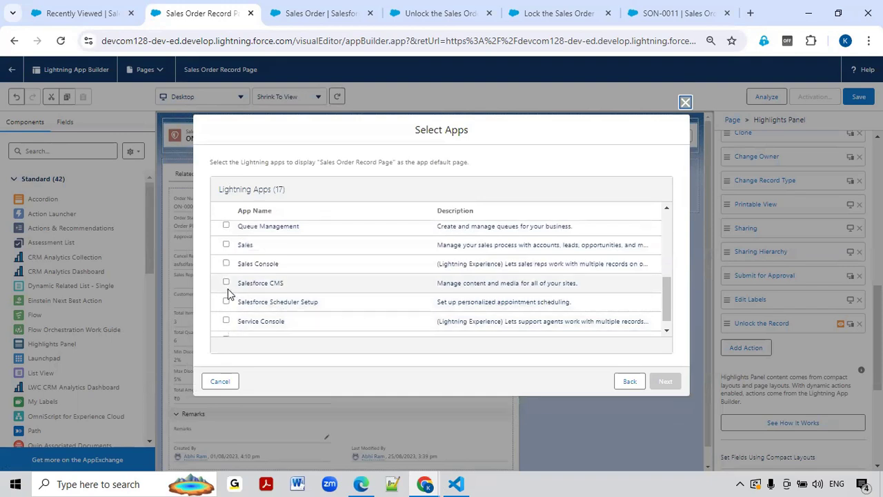
scroll(228, 284, "down", 1)
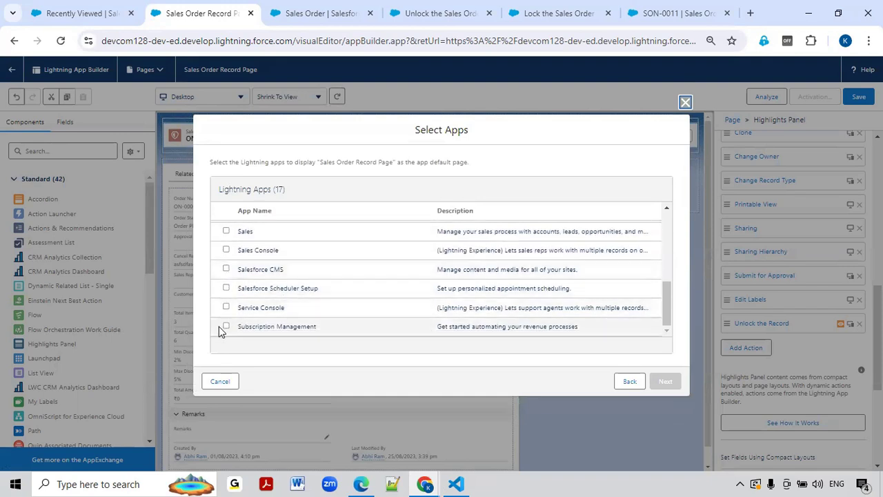
scroll(225, 290, "up", 3)
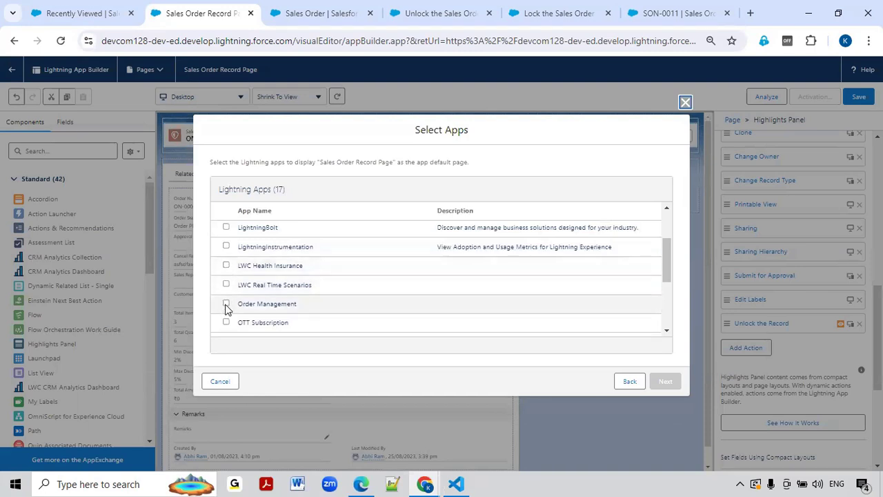
left_click(226, 304)
scroll(300, 308, "up", 2)
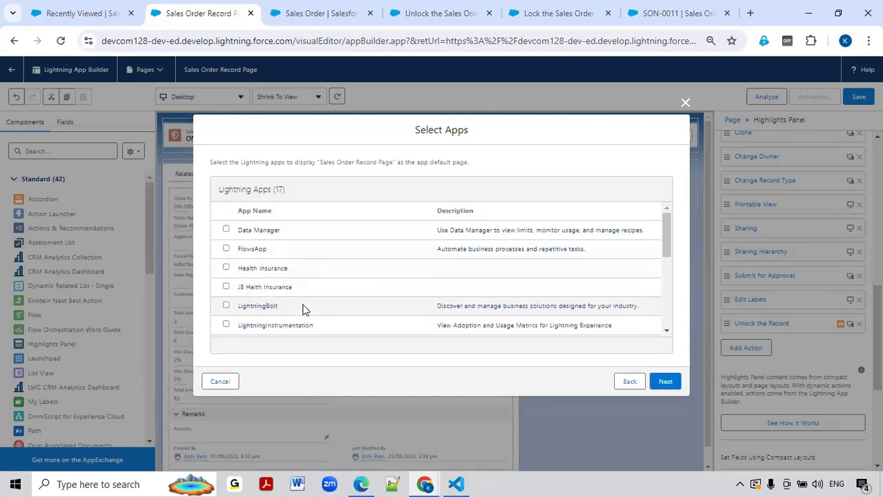
scroll(303, 309, "down", 5)
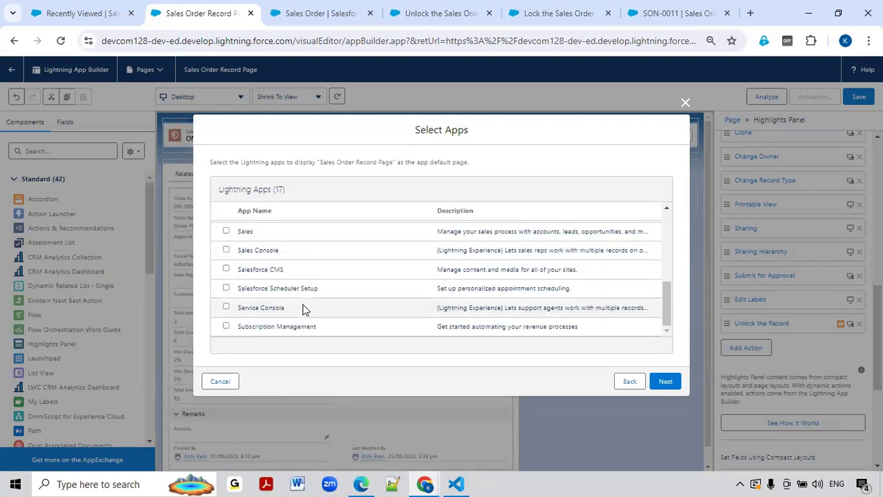
left_click(666, 381)
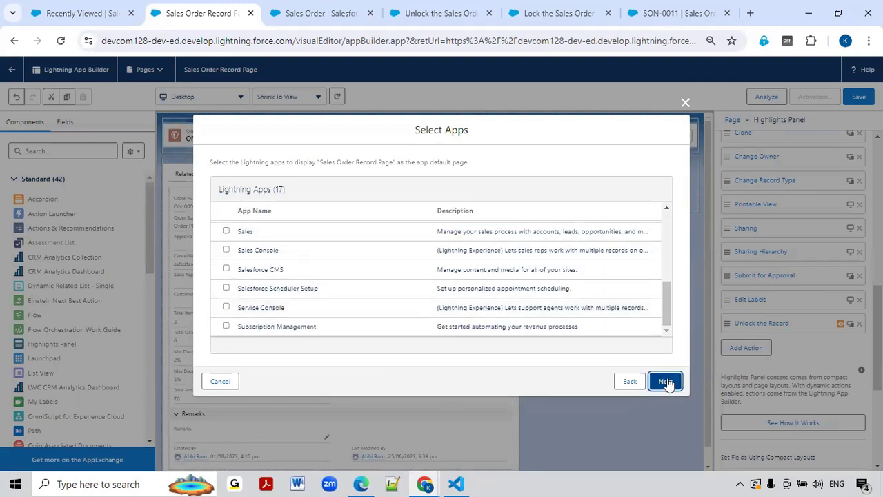
left_click(665, 386)
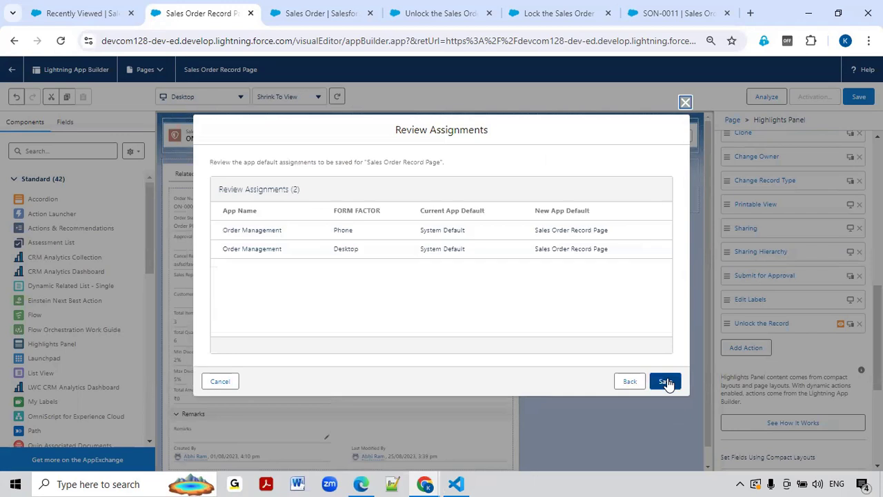
left_click(666, 382)
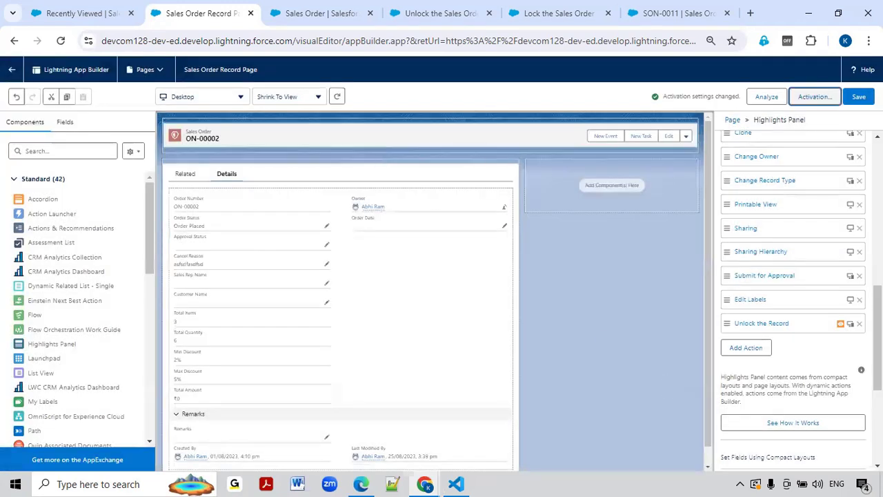
Return from Lightning App Builder to sales order ON-00002, reset the browser zoom and check its order status
left_click(12, 72)
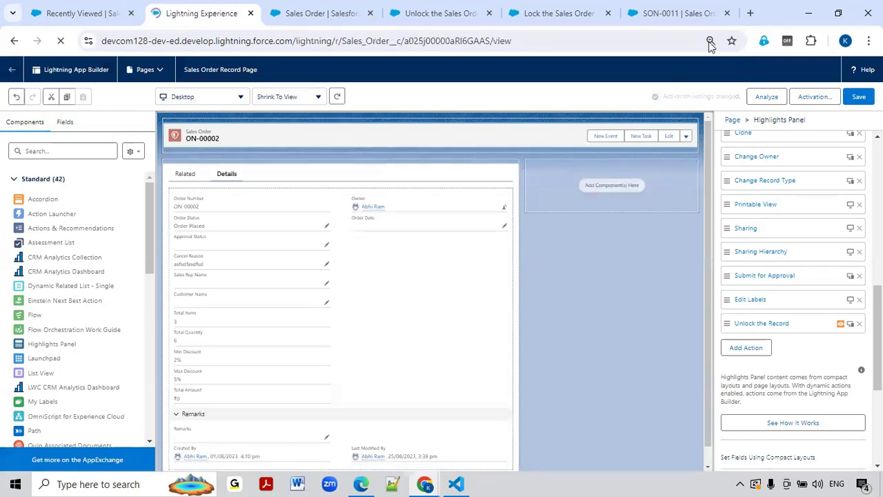
left_click(711, 41)
left_click(710, 73)
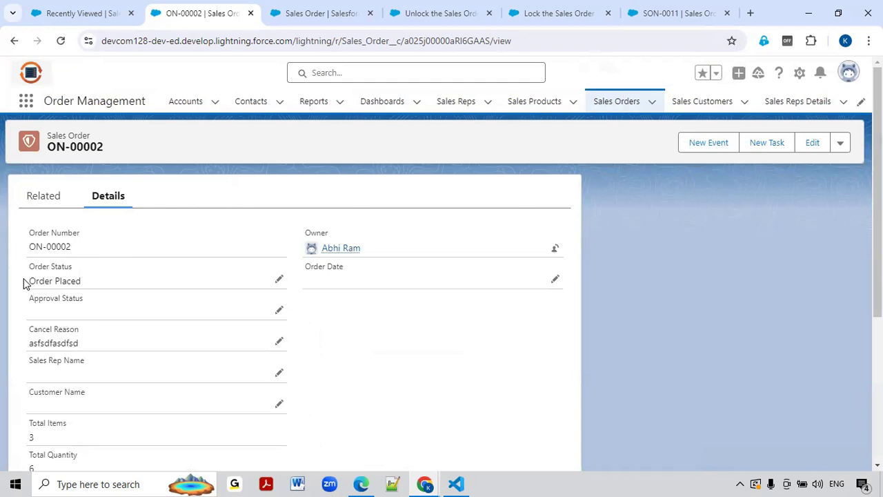
left_click_drag(24, 284, 88, 287)
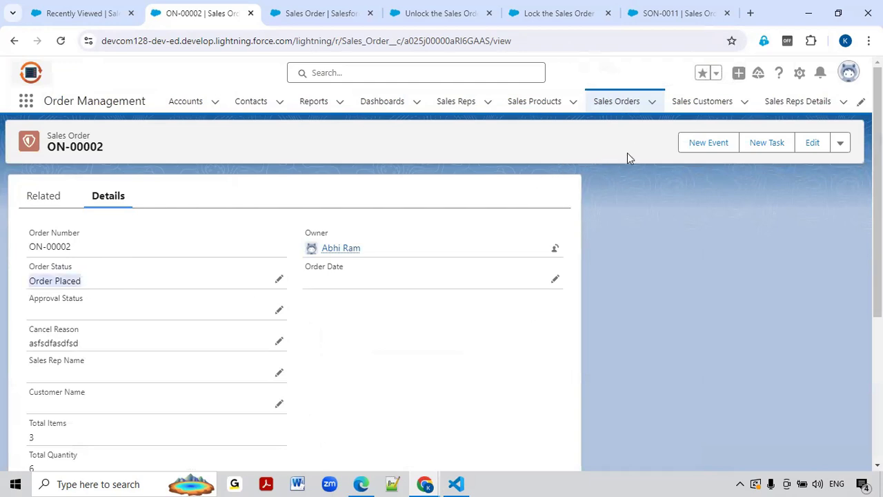
Open sales order ON-00017 from the All list view of Sales Orders and reload the record page
left_click(629, 105)
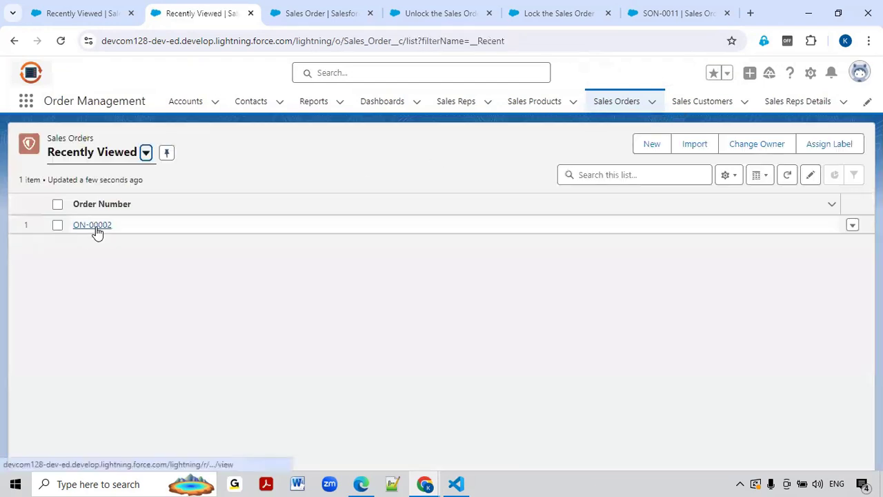
left_click(143, 164)
left_click(106, 199)
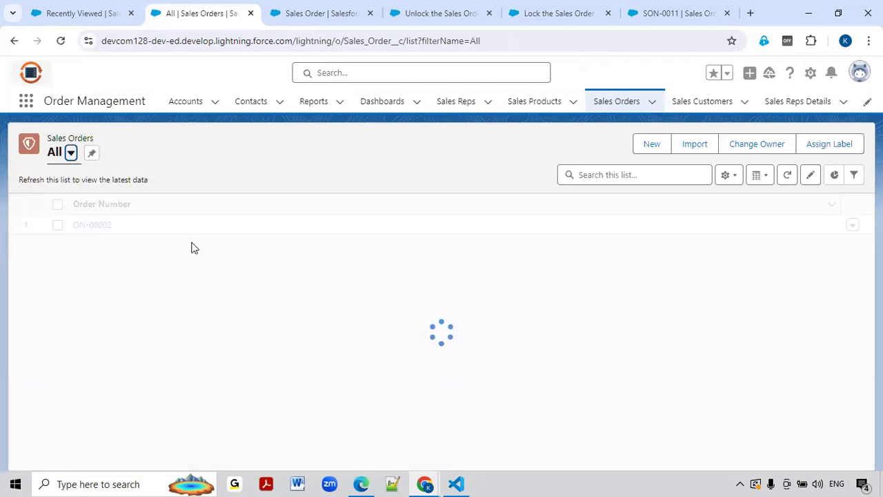
scroll(150, 264, "down", 1)
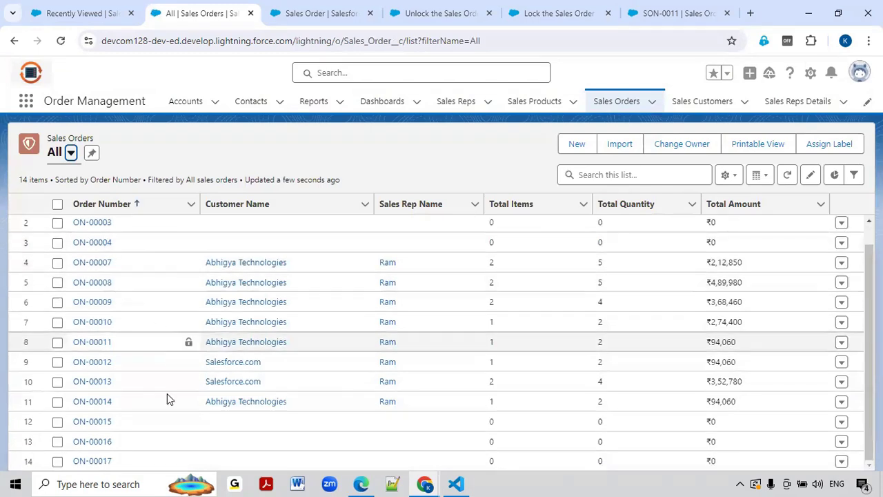
left_click(92, 461)
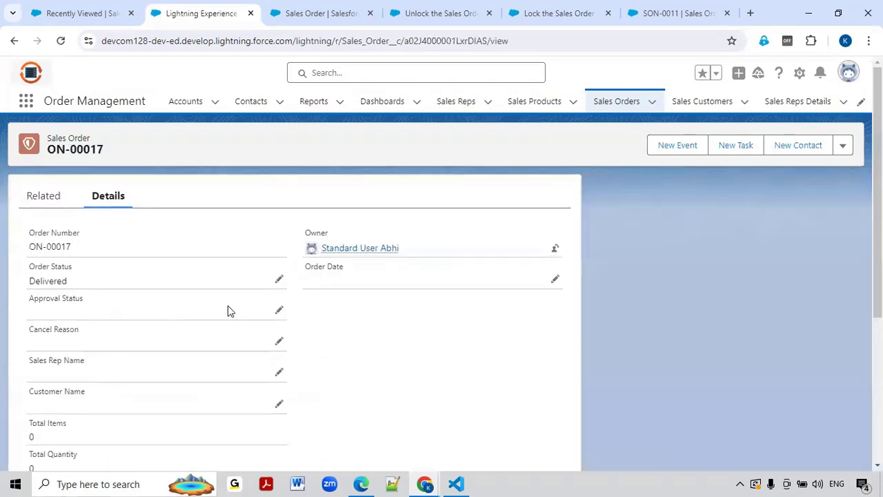
left_click(61, 41)
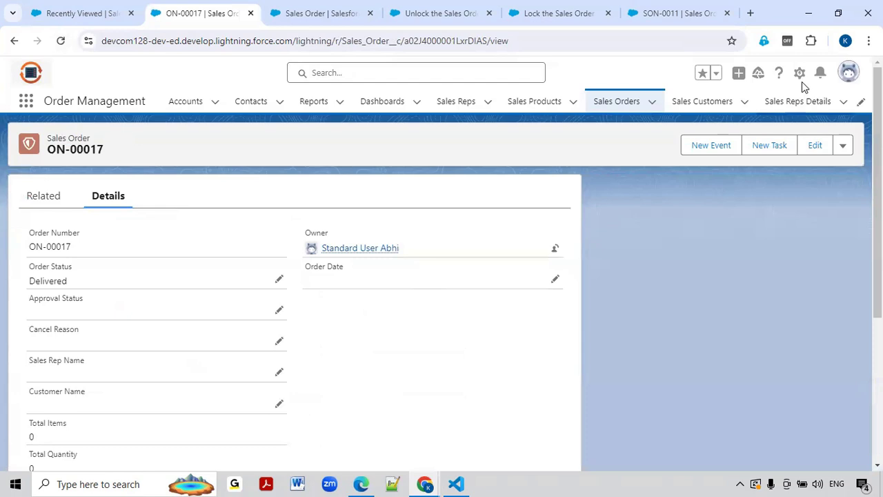
left_click(801, 77)
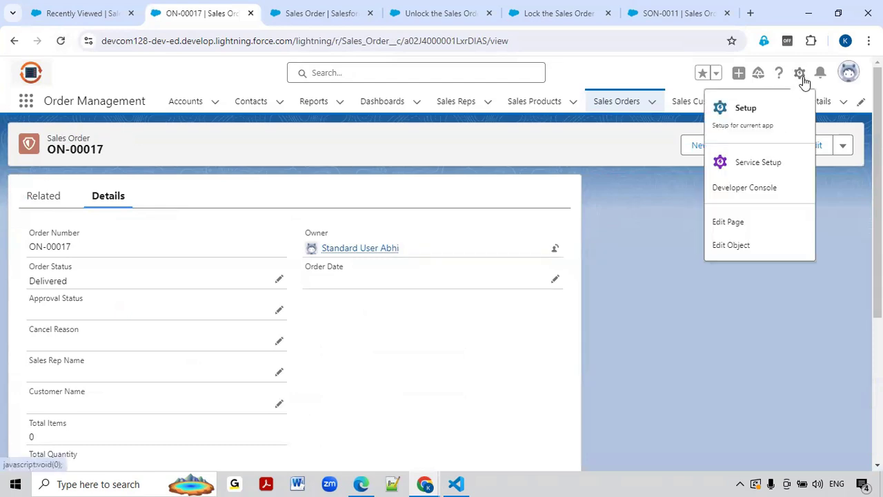
left_click(752, 221)
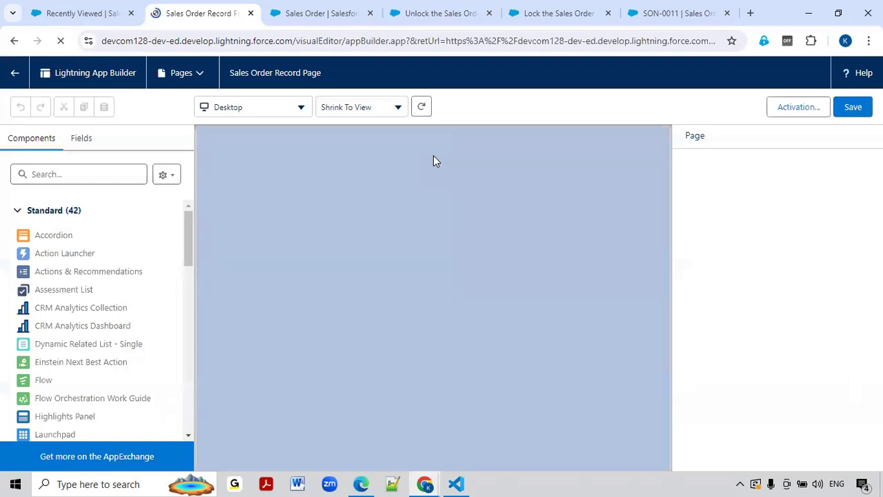
left_click(15, 75)
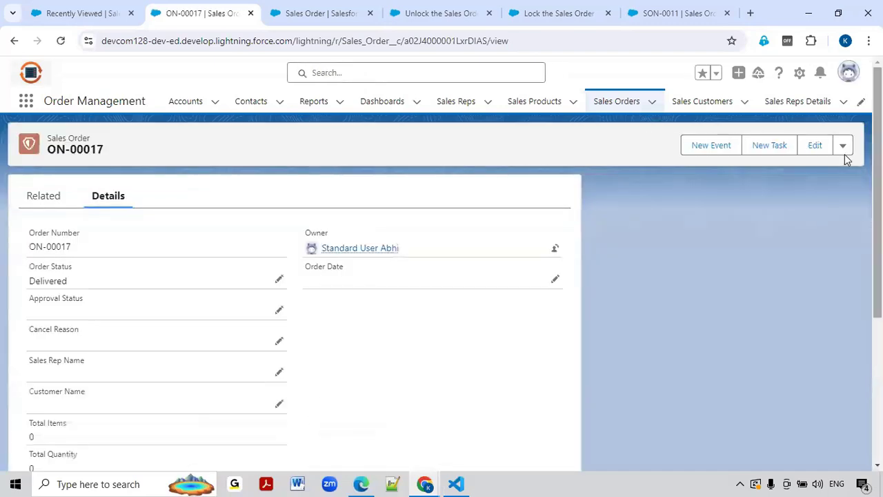
Check the additional record actions on ON-00017 for the Unlock the Record action
left_click(844, 151)
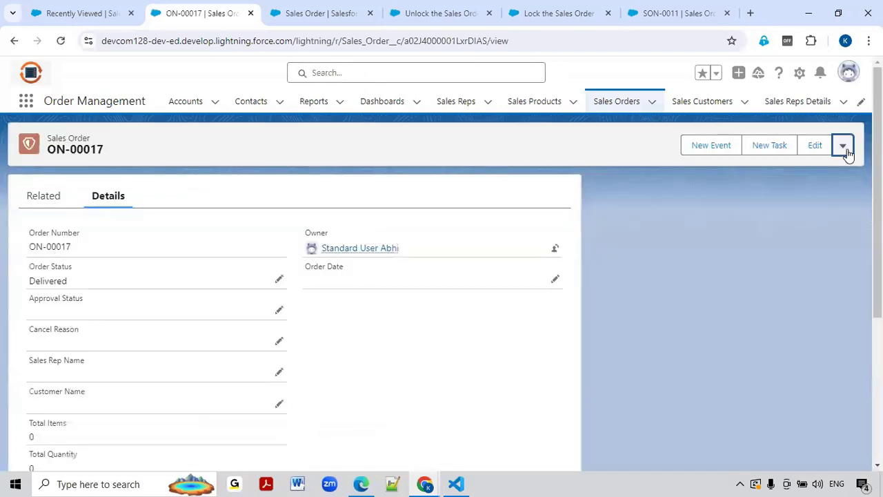
scroll(829, 383, "down", 1)
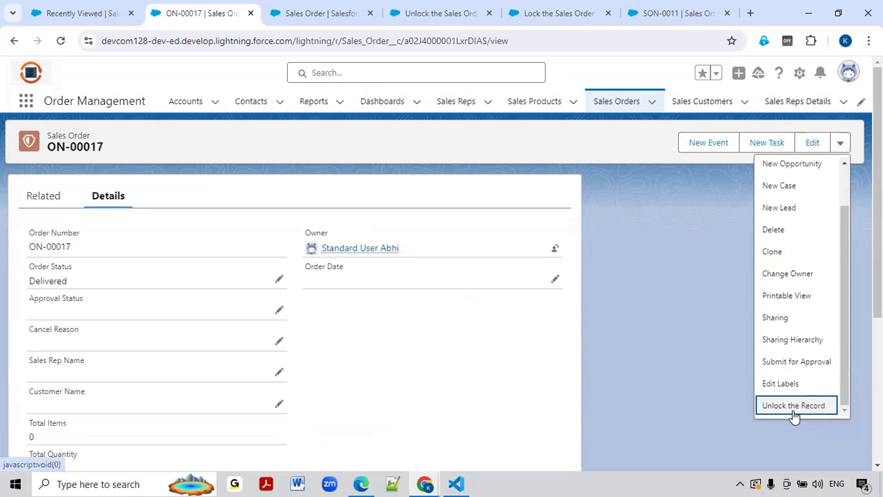
In the incognito window, try to save ON-00017 from inline editing, cancel the edit and reload the record page
left_click(424, 483)
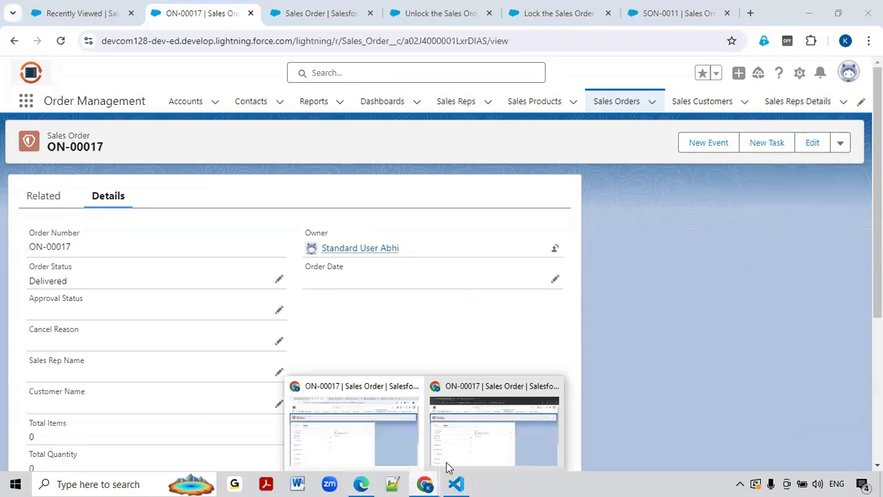
left_click(473, 451)
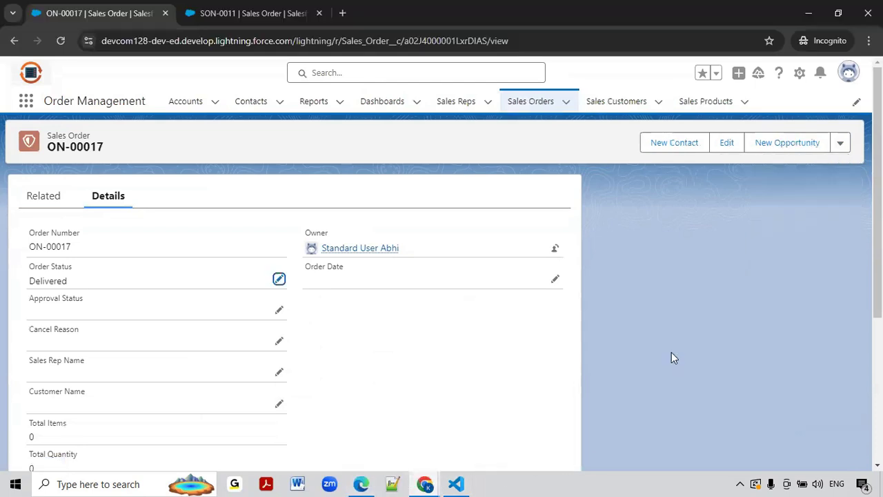
left_click(280, 311)
scroll(369, 387, "down", 10)
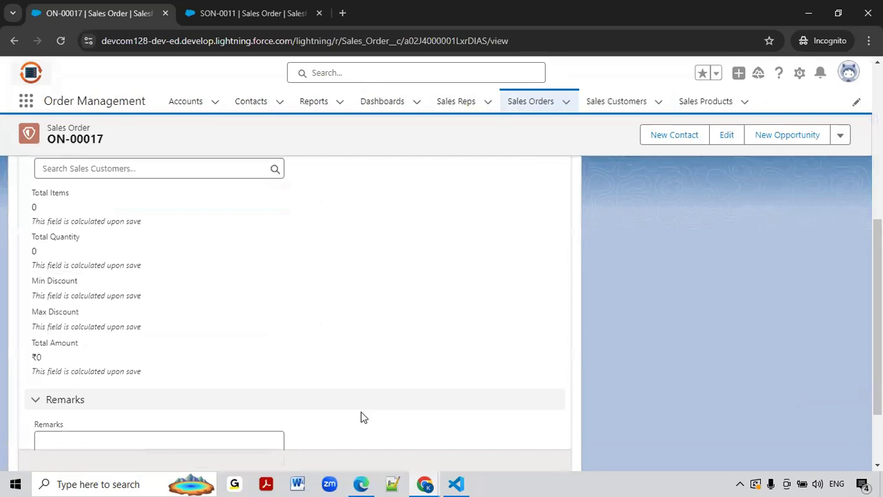
left_click(322, 426)
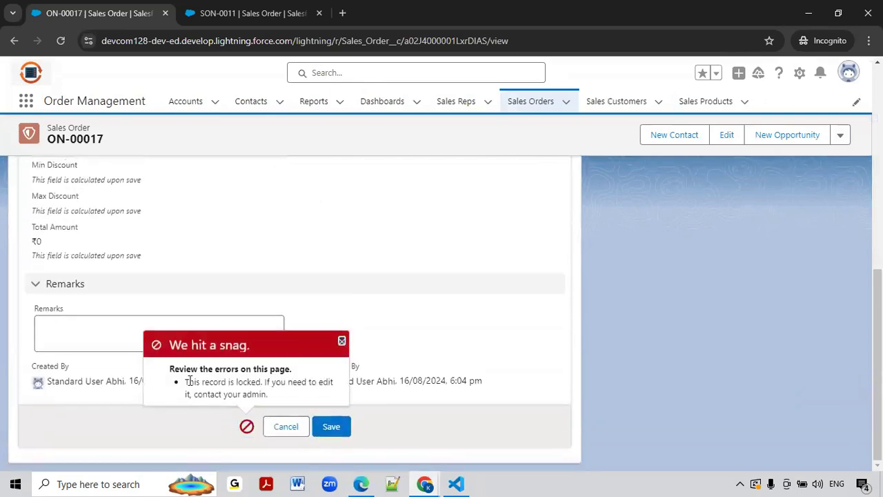
left_click(289, 427)
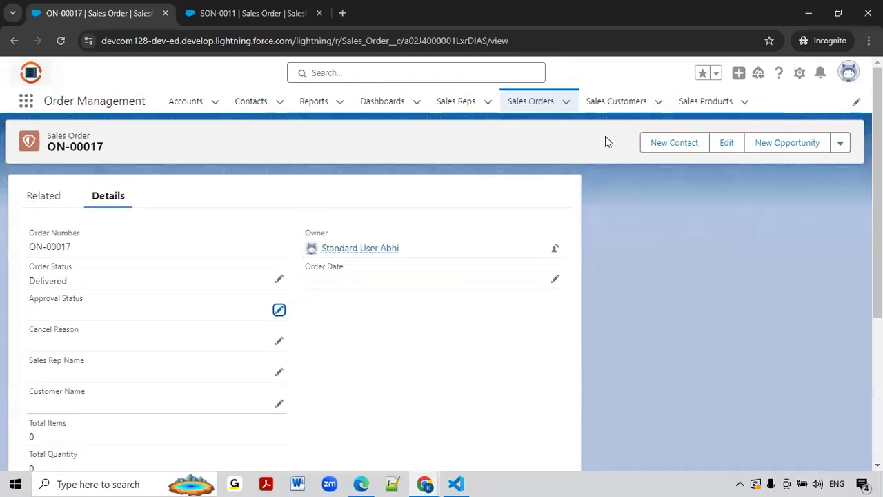
left_click(64, 43)
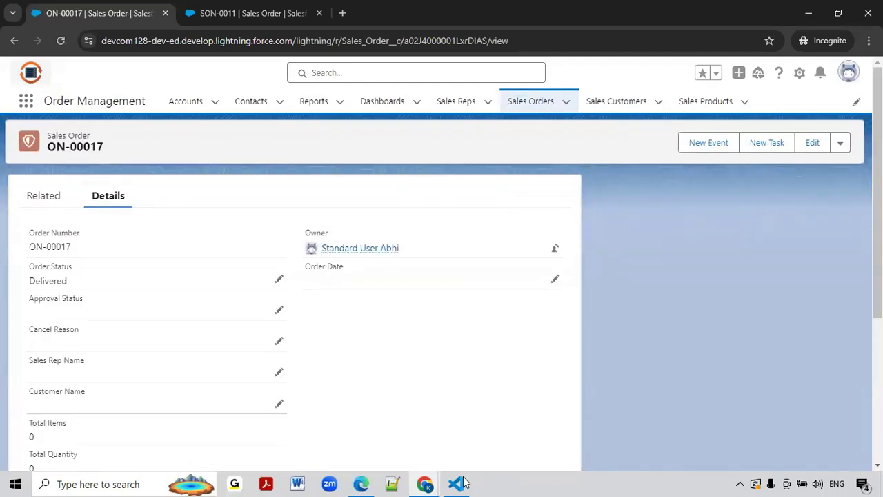
Switch back to the main browser window, run the Unlock the Record action on ON-00017 and finish the flow
mouse_move(424, 484)
left_click(367, 453)
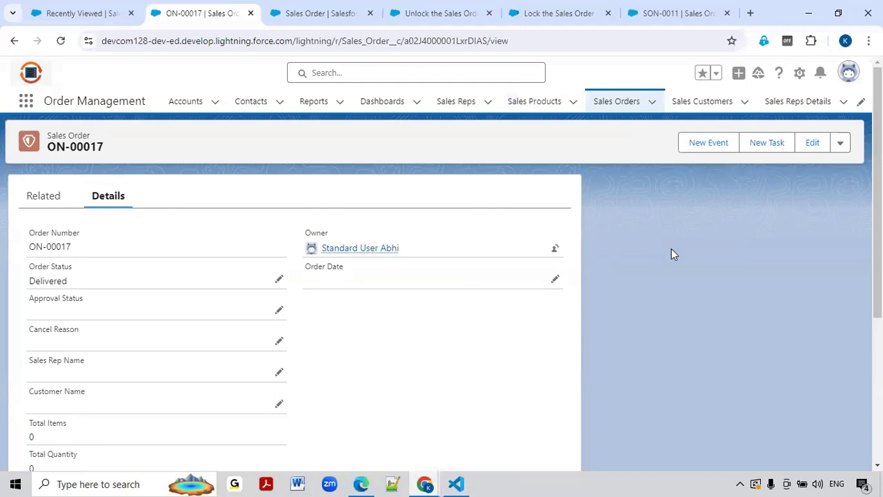
left_click(843, 147)
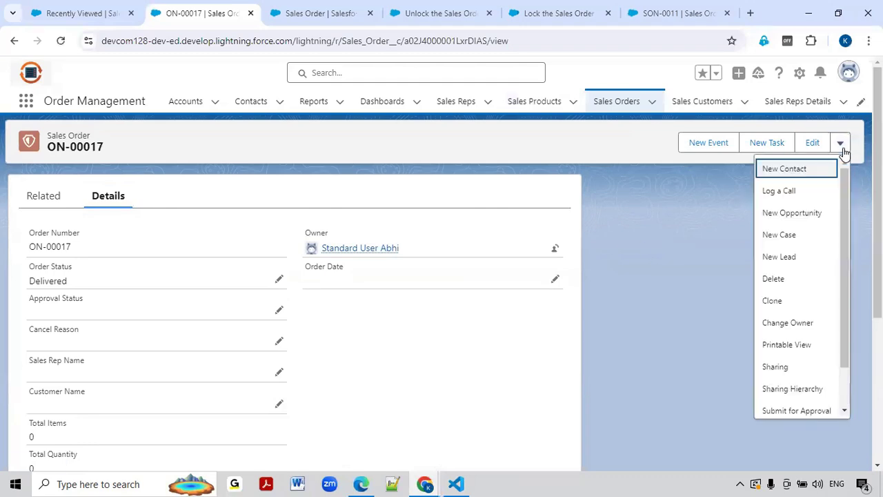
scroll(807, 408, "down", 1)
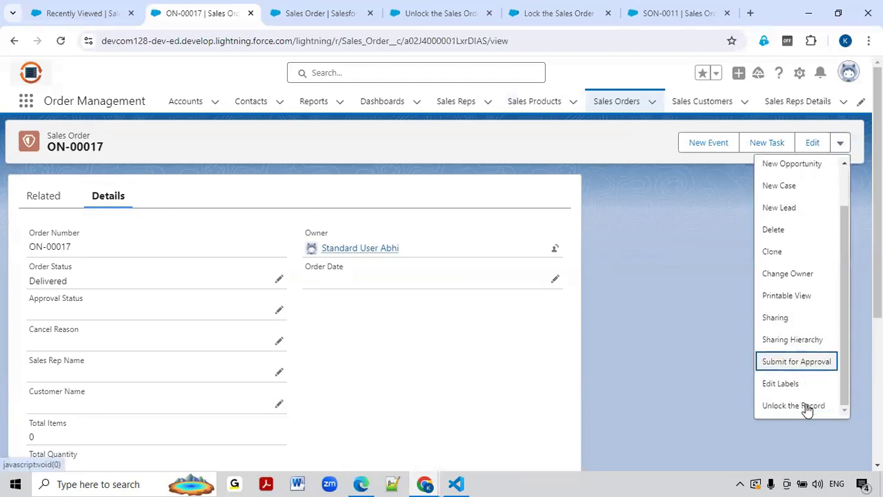
left_click(794, 407)
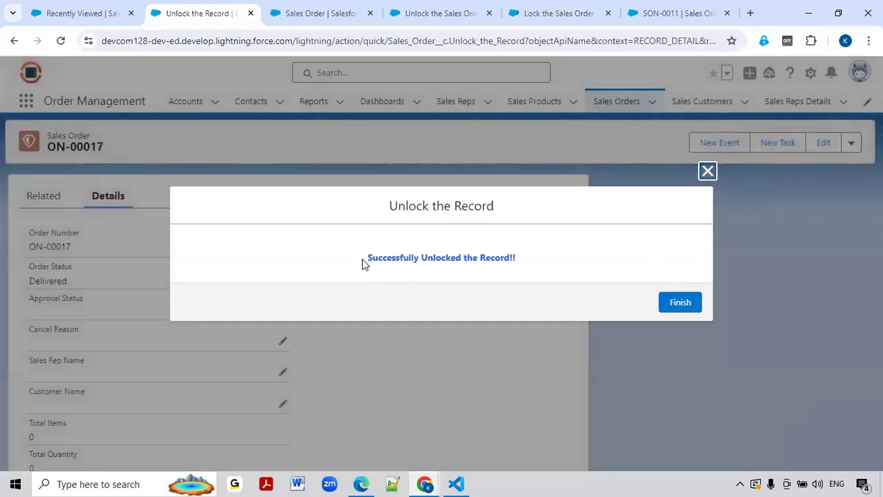
left_click(687, 302)
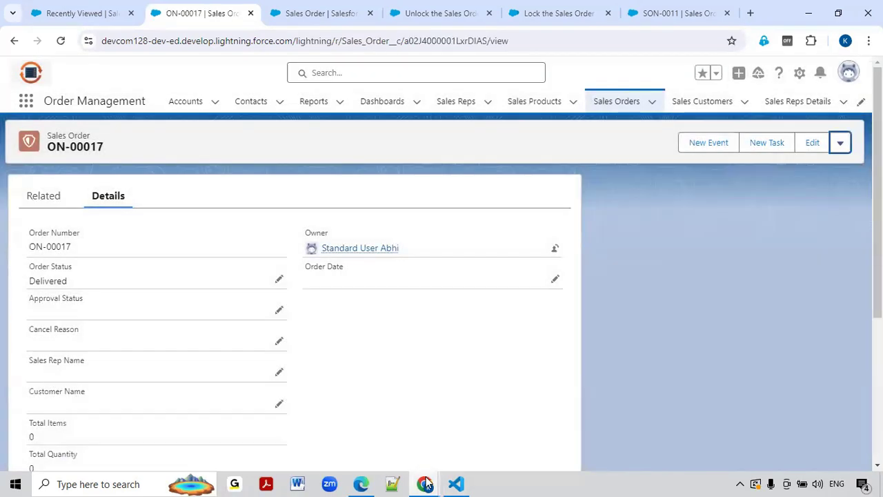
Reload ON-00017 in the incognito window, open Cancel Reason for inline editing and save the record to test the unlock
mouse_move(425, 483)
left_click(459, 463)
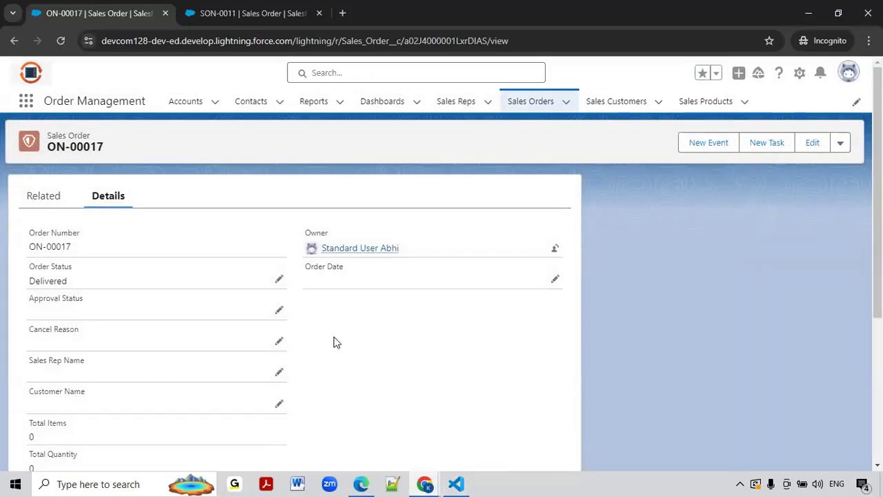
left_click(61, 41)
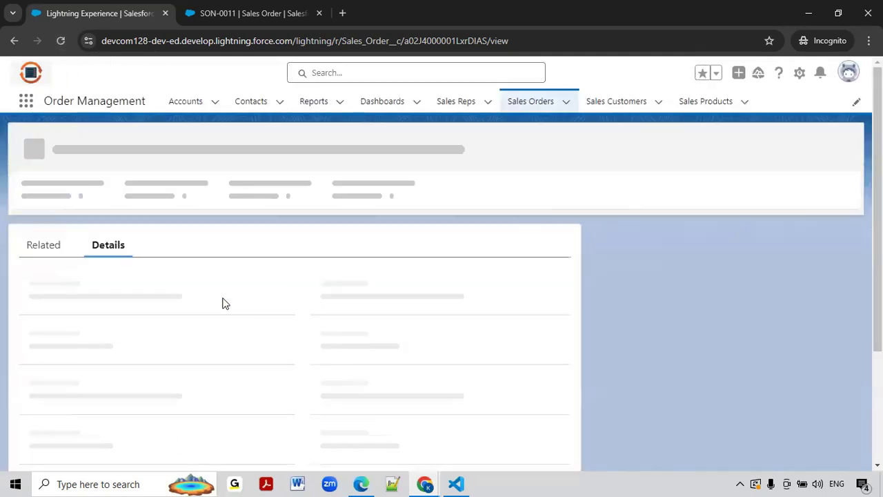
left_click(279, 341)
scroll(297, 386, "down", 5)
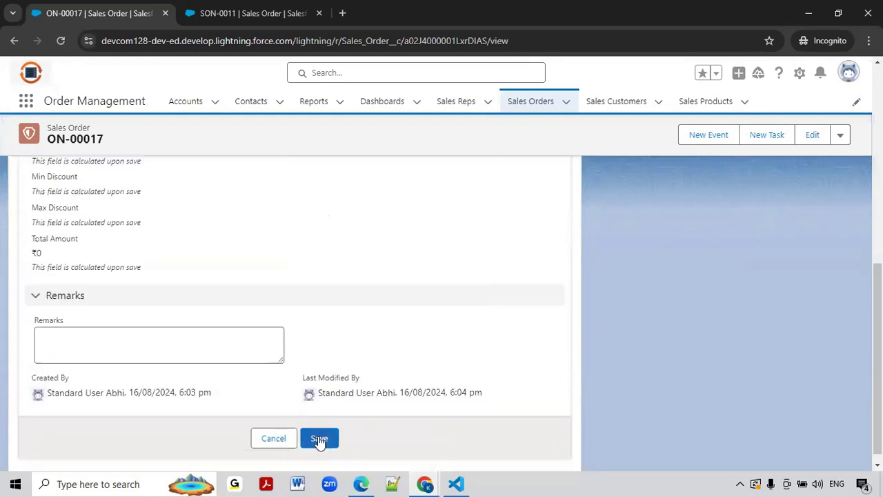
left_click(317, 440)
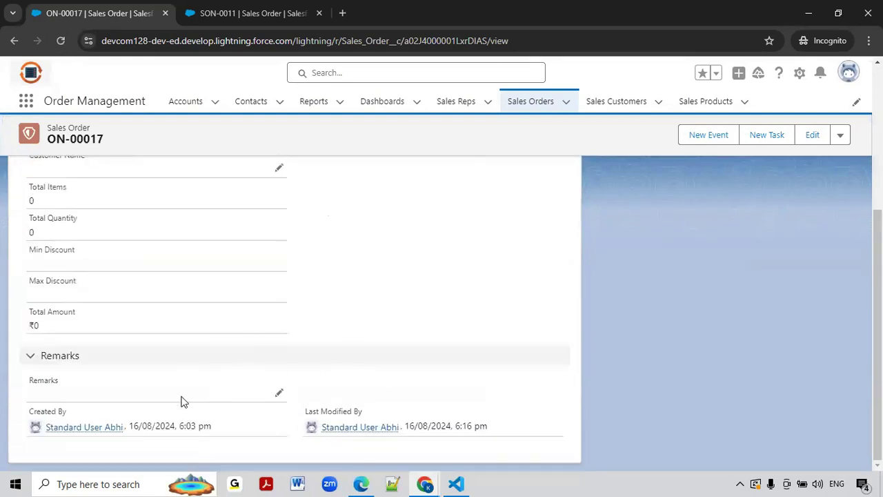
scroll(214, 392, "up", 3)
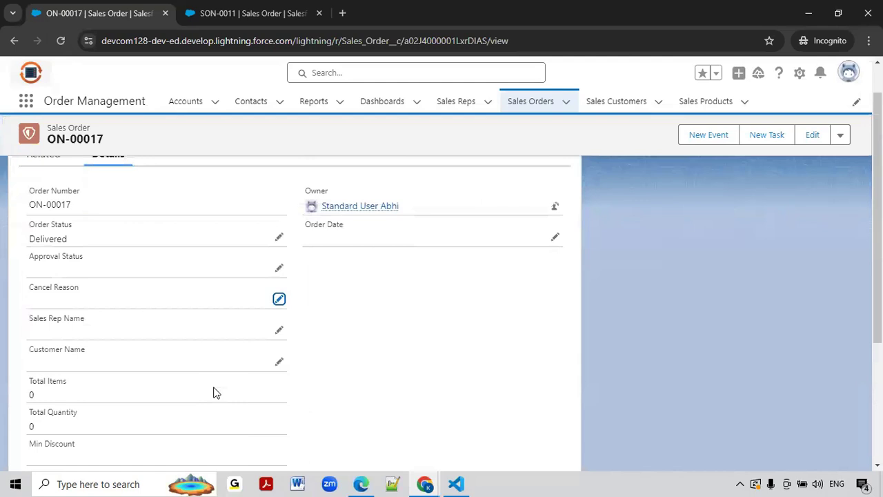